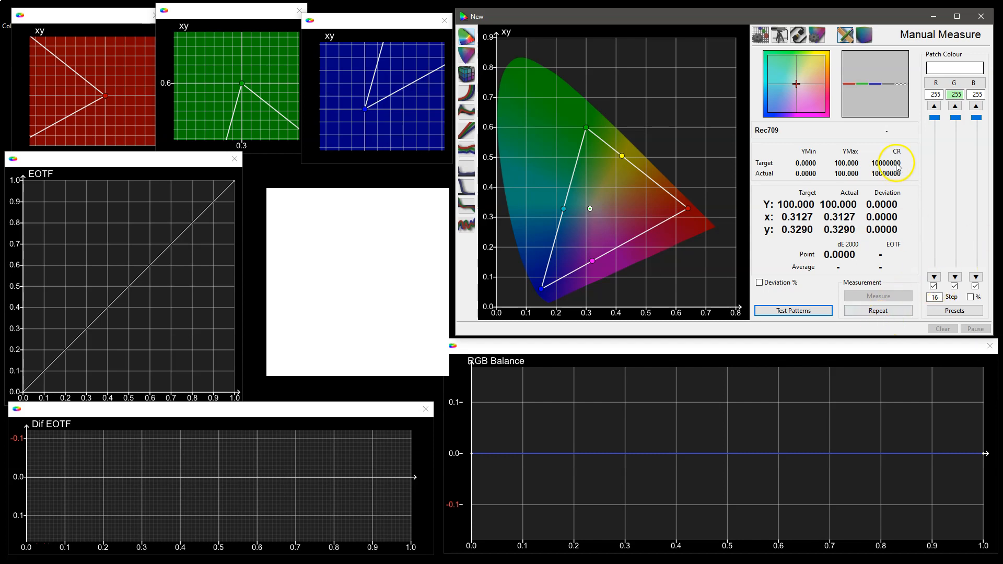
Set the characterisation mode to Grey Only Large with drift compensation turned off.
left_click(867, 36)
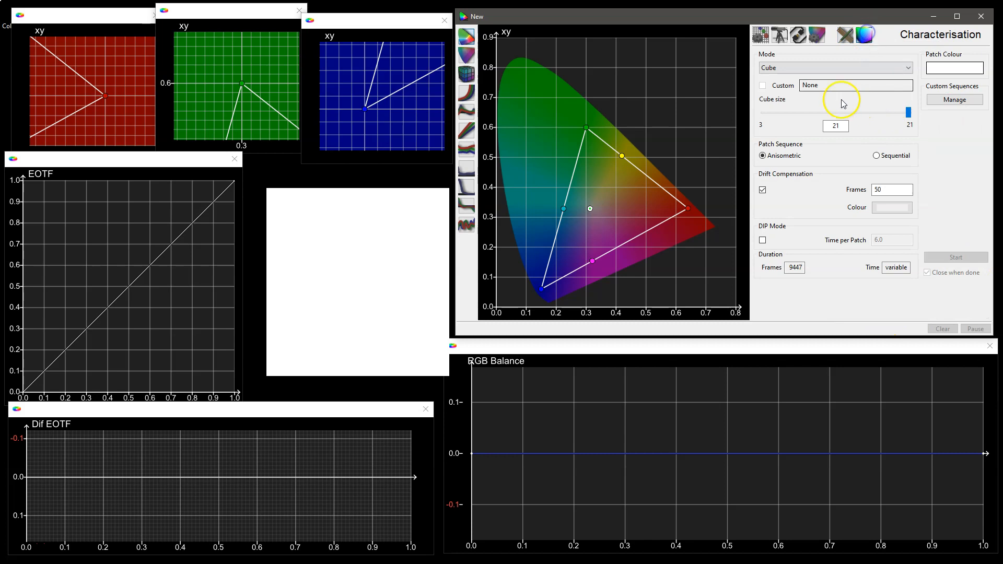
left_click(835, 69)
left_click(813, 157)
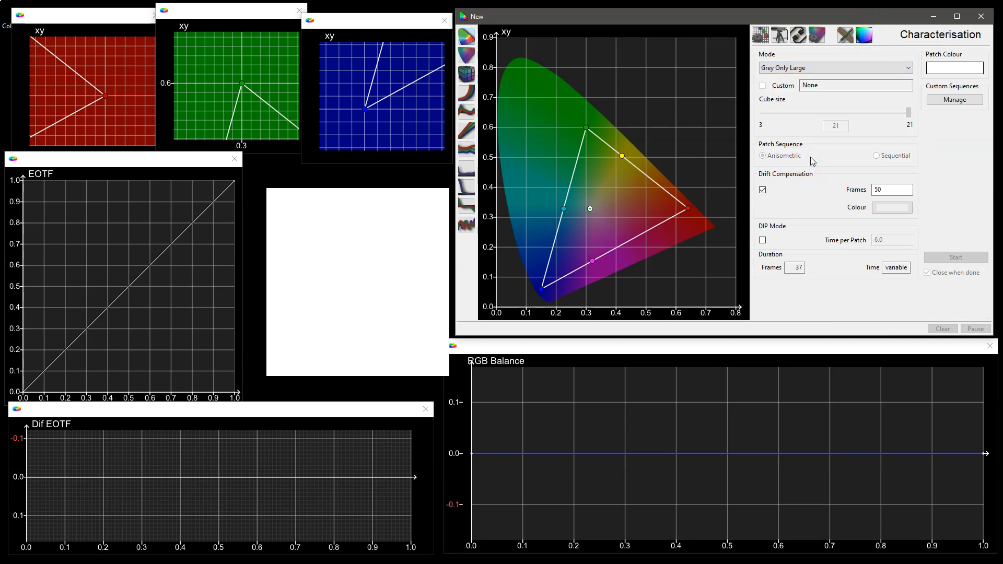
left_click(763, 190)
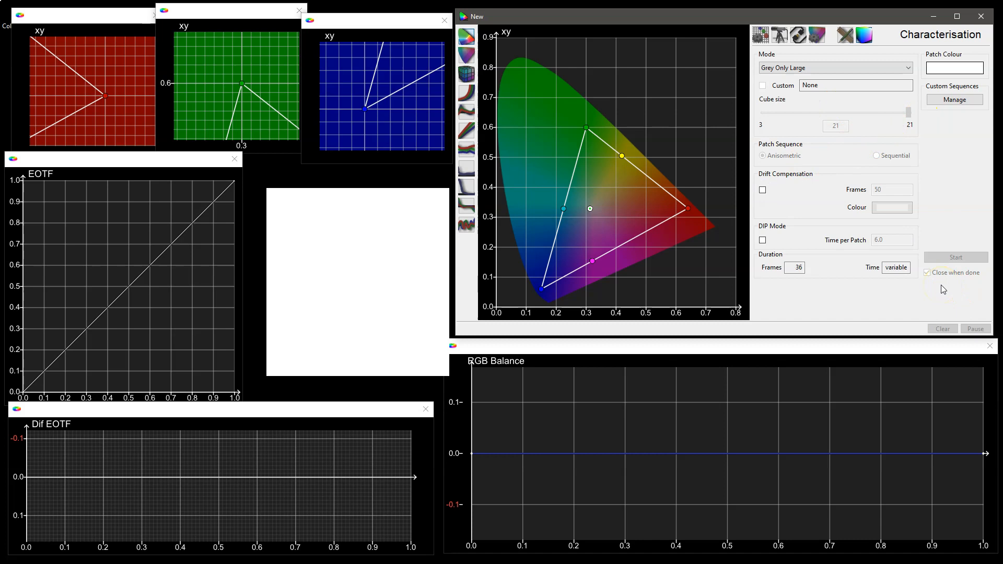
Connect the Colorimetry Res. CR-100 probe through serial port COM8 and check its probe matching configuration.
left_click(789, 41)
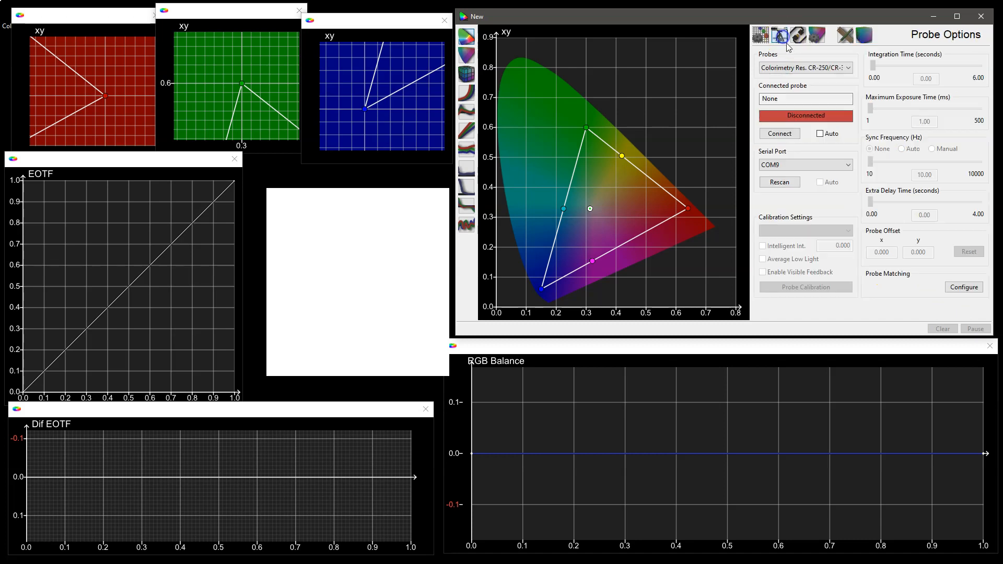
left_click(798, 68)
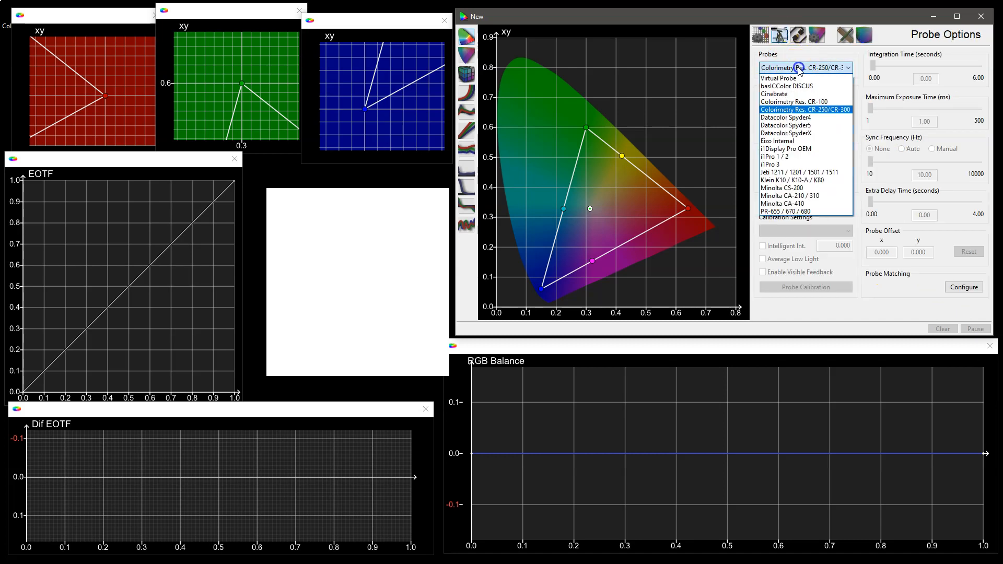
left_click(797, 101)
left_click(796, 165)
left_click(794, 182)
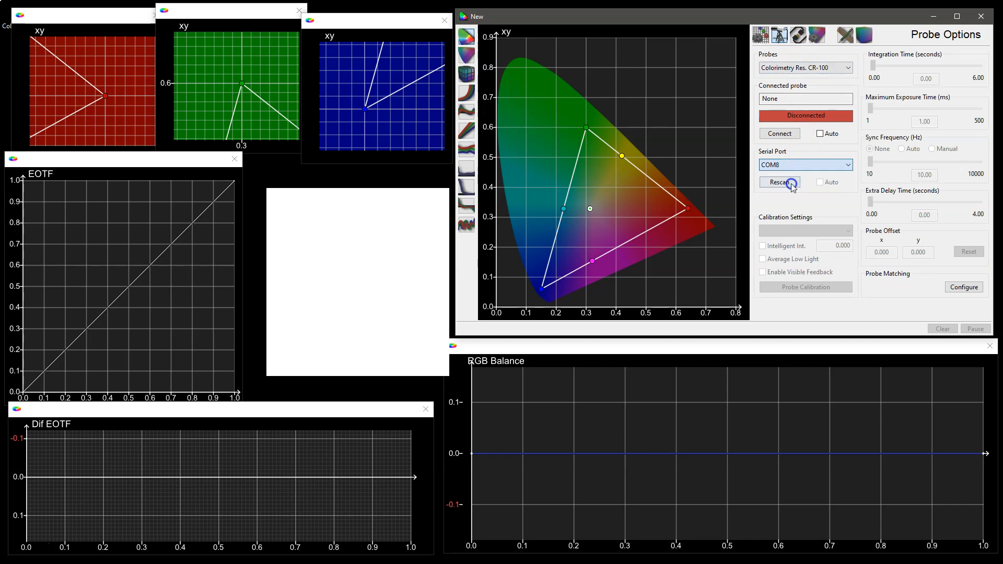
left_click(780, 133)
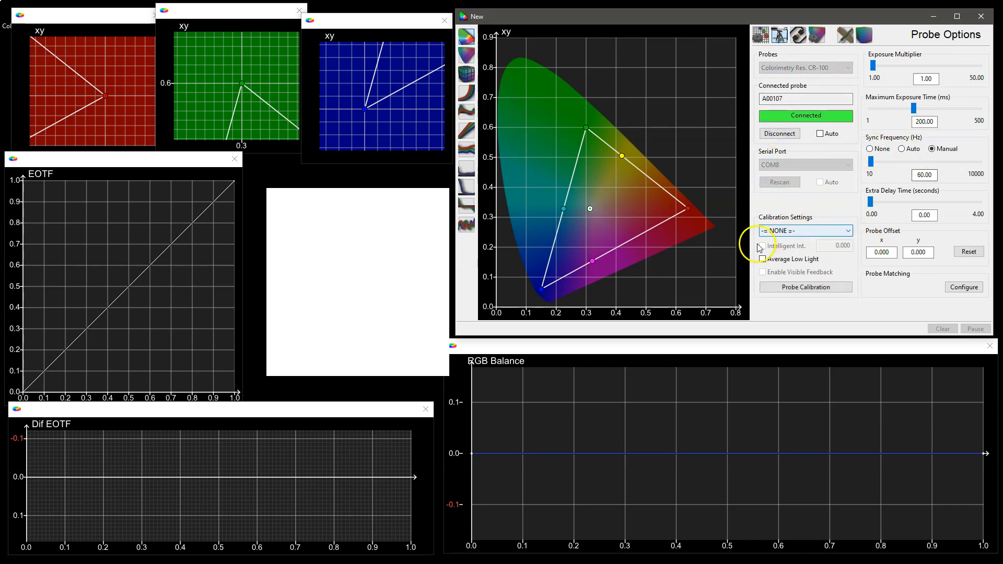
left_click(947, 287)
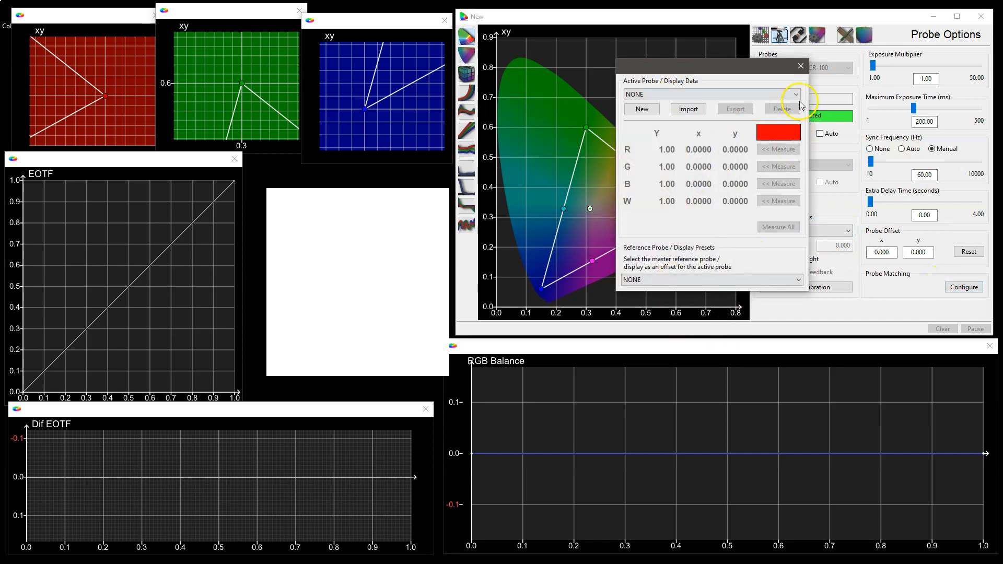
left_click(802, 68)
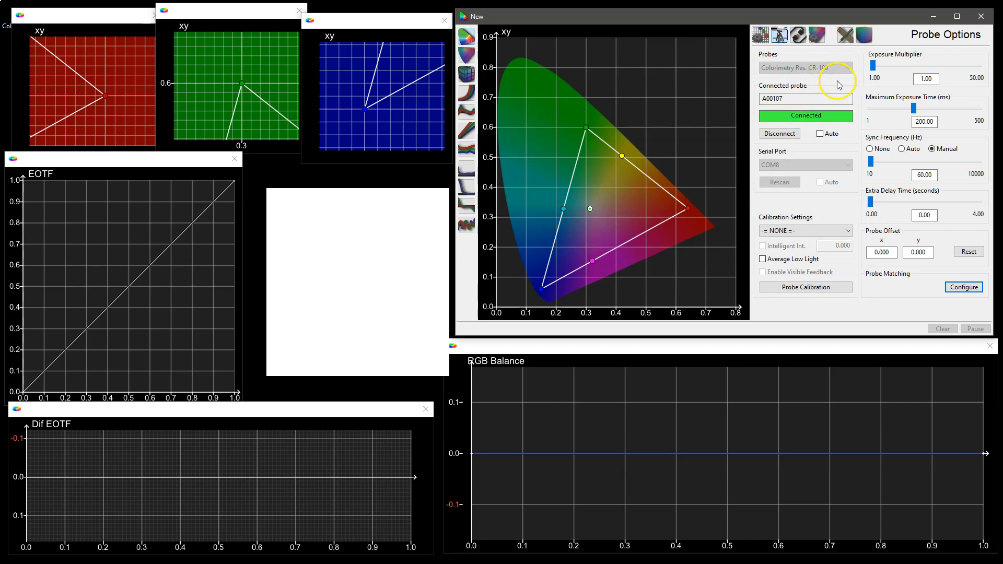
Start the grey-only characterisation and follow the measured points near the white point on the xy chart.
left_click(859, 40)
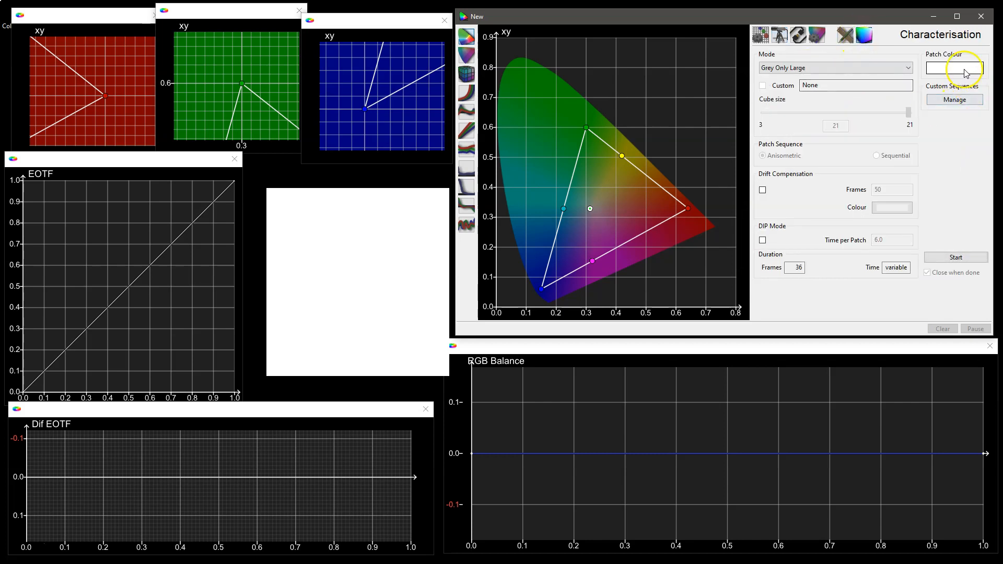
left_click(946, 258)
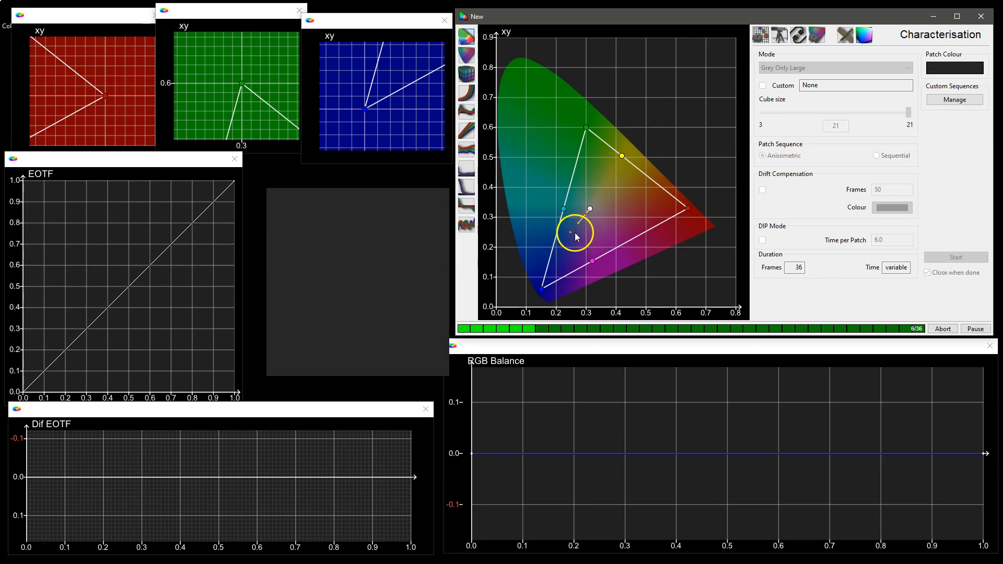
scroll(591, 211, "up", 3)
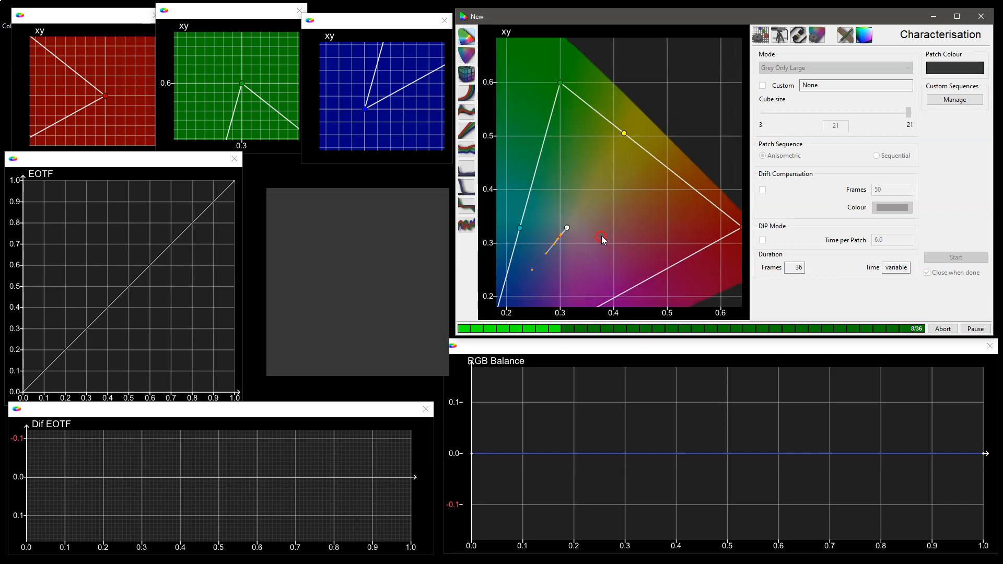
scroll(637, 127, "up", 5)
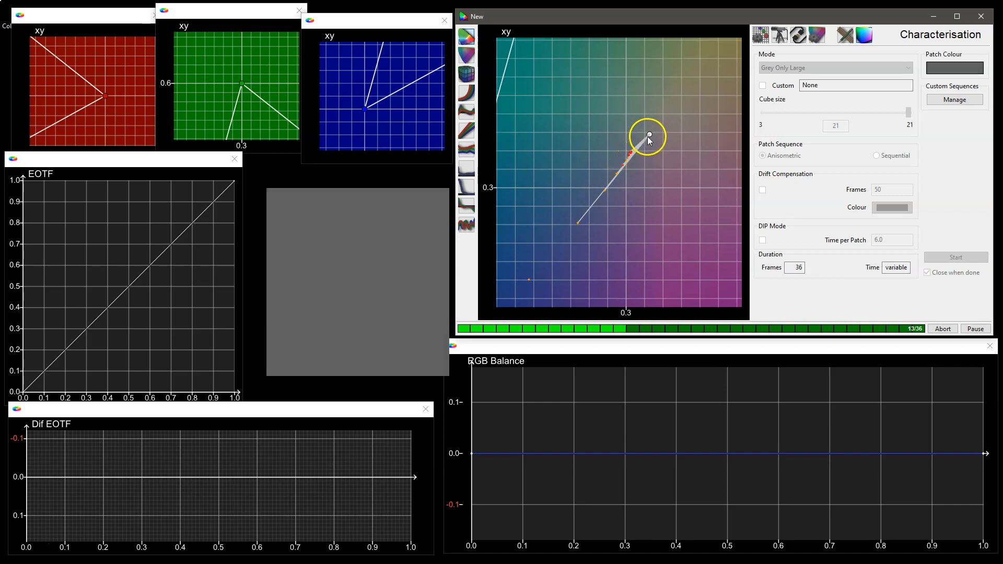
Turn on the Tangents overlay in the graph options.
left_click(821, 34)
left_click(870, 65)
left_click(871, 67)
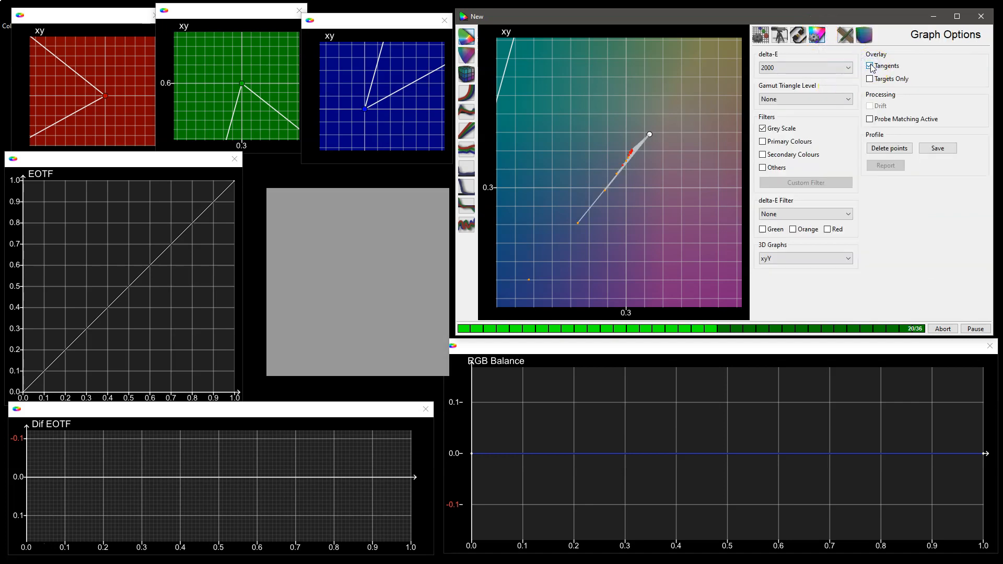
Examine the grey scale points on the xy chart and view the Settings page during the characterisation.
left_click_drag(629, 223, 643, 205)
scroll(629, 191, "down", 5)
left_click(763, 40)
left_click_drag(687, 135, 665, 169)
scroll(662, 137, "down", 2)
double_click(649, 146)
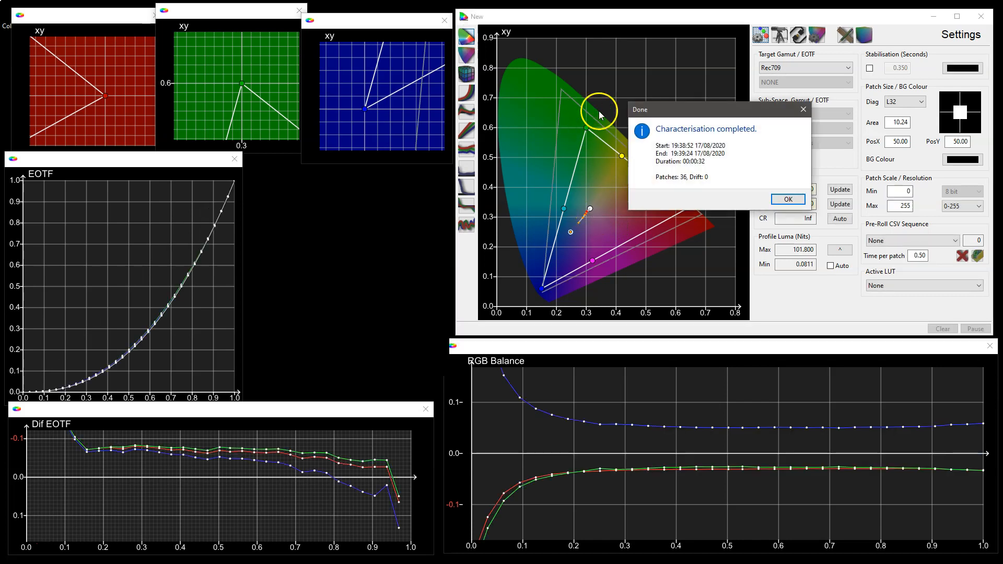
Acknowledge the finished characterisation and enable the Primary Colours, Secondary Colours and Others graph filters.
left_click(788, 199)
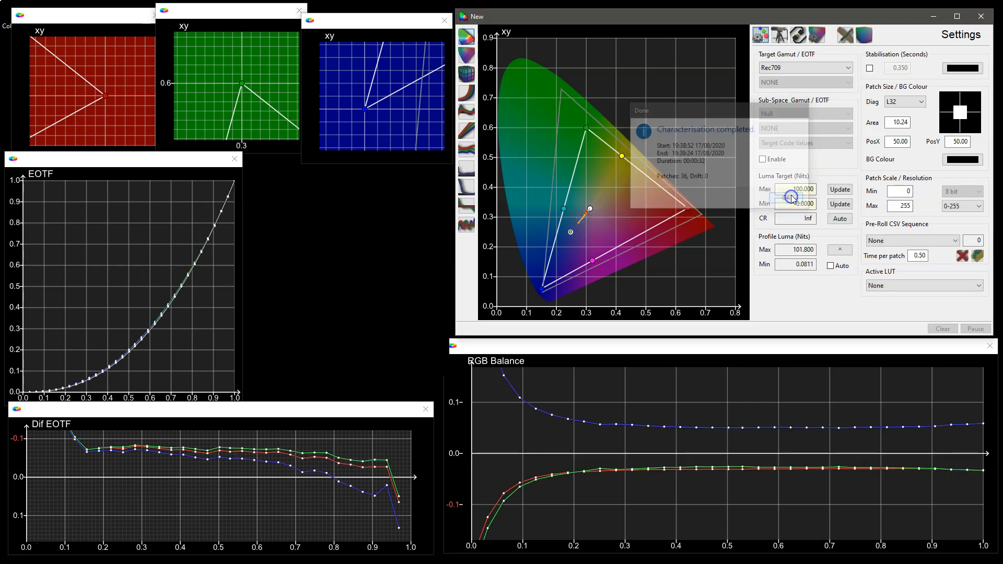
left_click(817, 35)
left_click(763, 143)
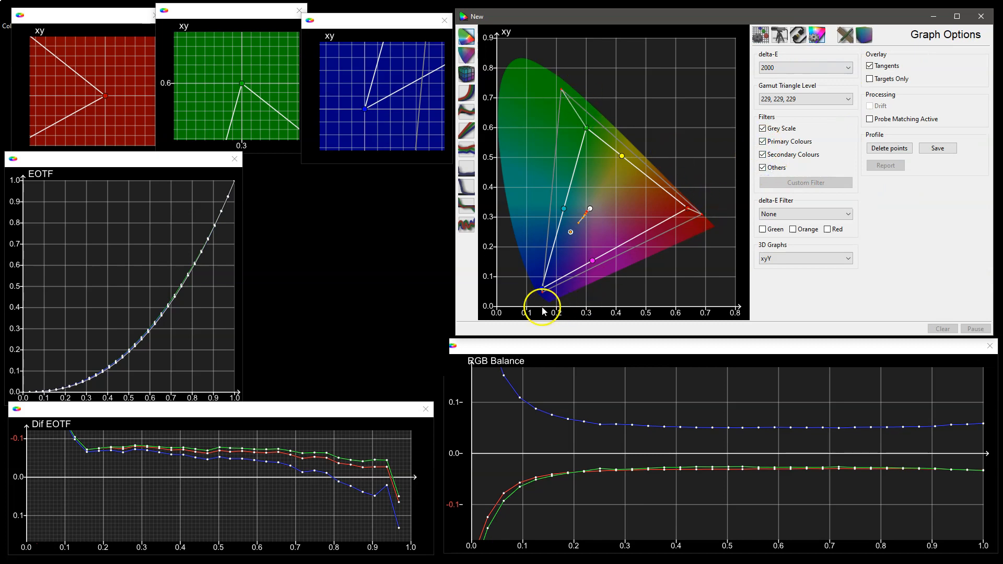
Examine the gamut triangle and grey scale points on the xy chart alongside the RGB Balance graph.
scroll(587, 208, "down", 2)
scroll(587, 208, "up", 4)
left_click_drag(572, 260, 647, 200)
scroll(610, 211, "up", 3)
scroll(626, 185, "down", 4)
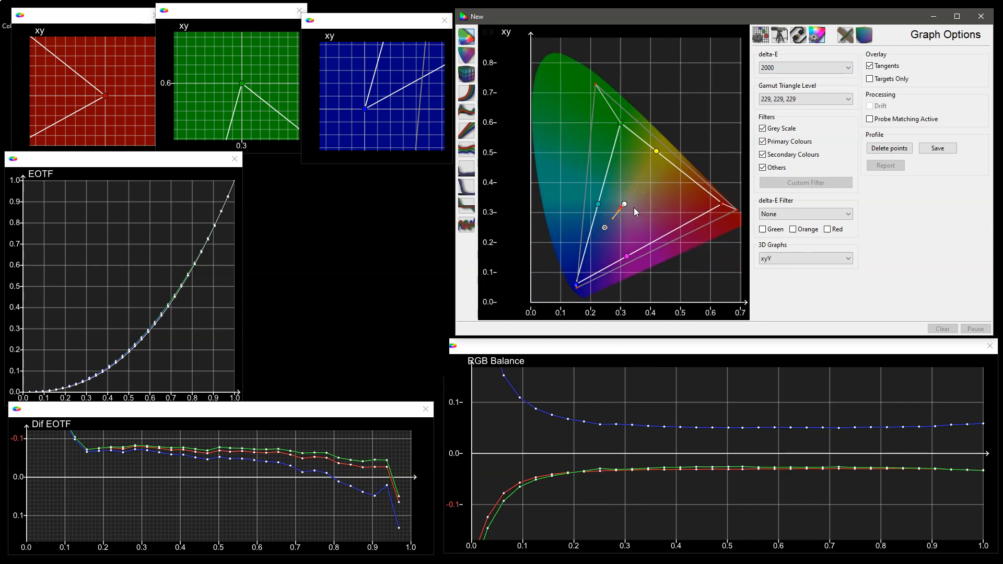
left_click(674, 446)
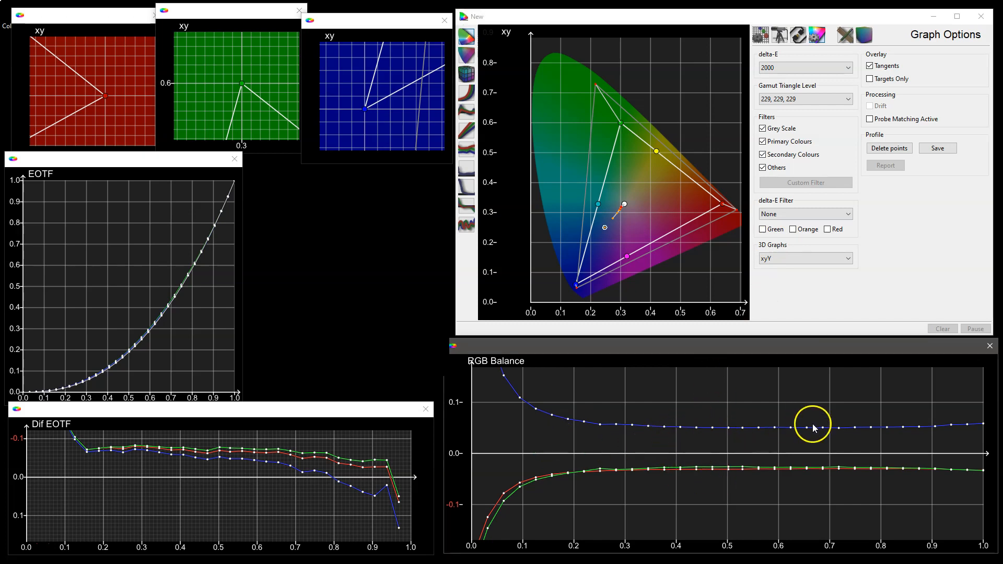
left_click_drag(650, 194, 622, 279)
mouse_move(622, 279)
left_mouse_down()
mouse_move(636, 235)
mouse_move(638, 280)
left_mouse_up()
left_click_drag(648, 195, 623, 256)
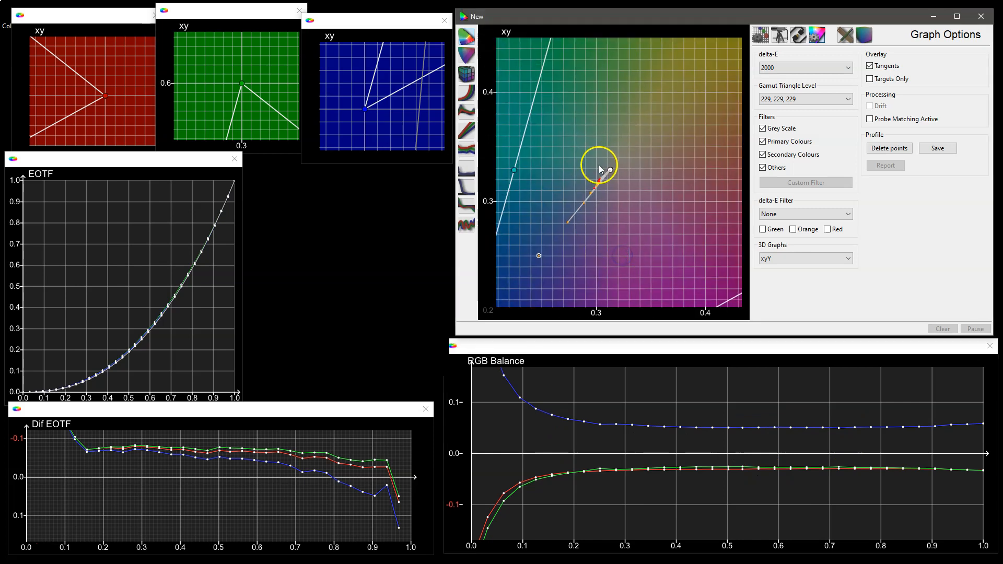
left_click_drag(650, 175, 641, 235)
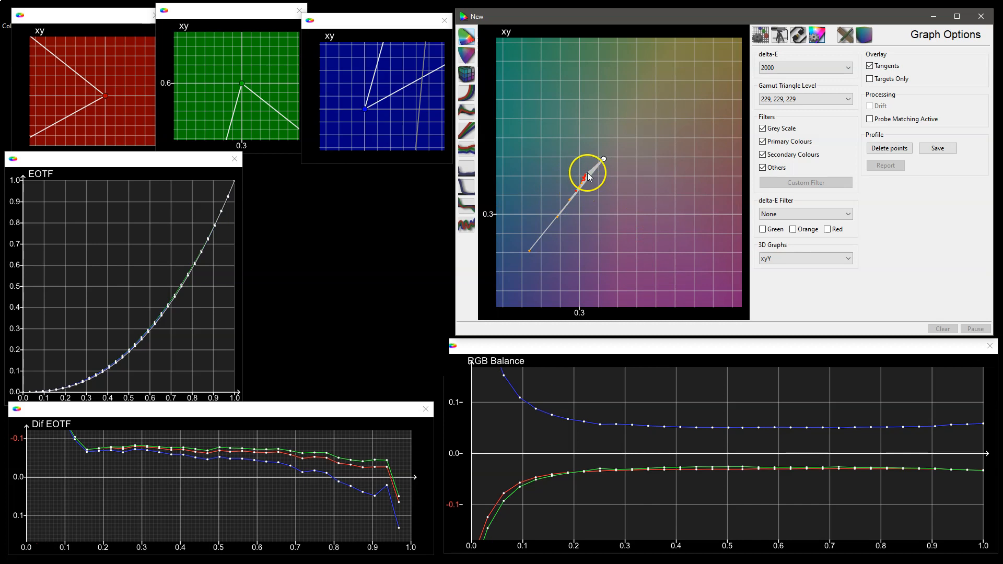
left_click_drag(581, 183, 604, 172)
double_click(600, 243)
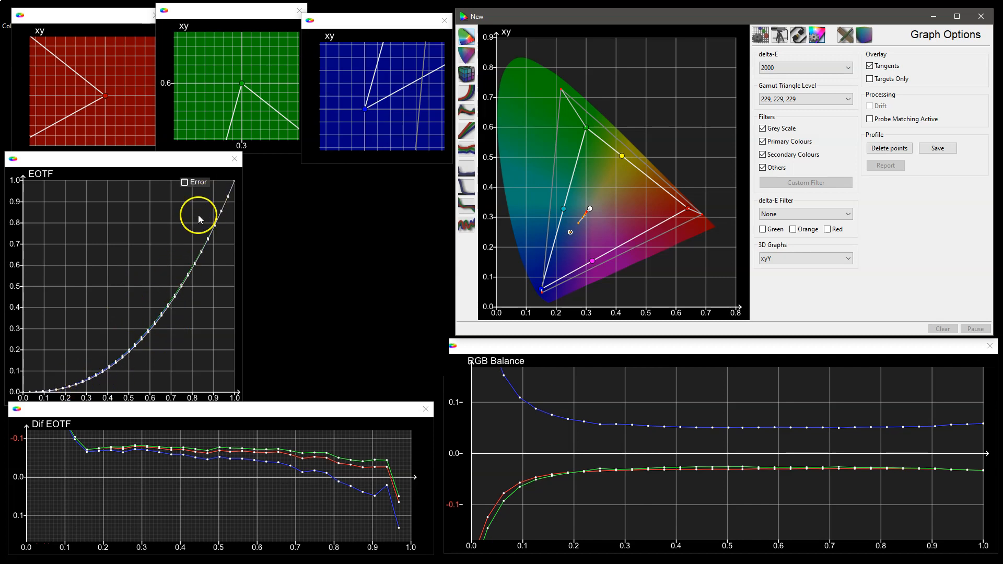
Examine the red, green and blue curves of the separate Dif EOTF graph from the shadows to the highlights.
left_click_drag(177, 478, 223, 471)
left_click_drag(151, 459, 151, 469)
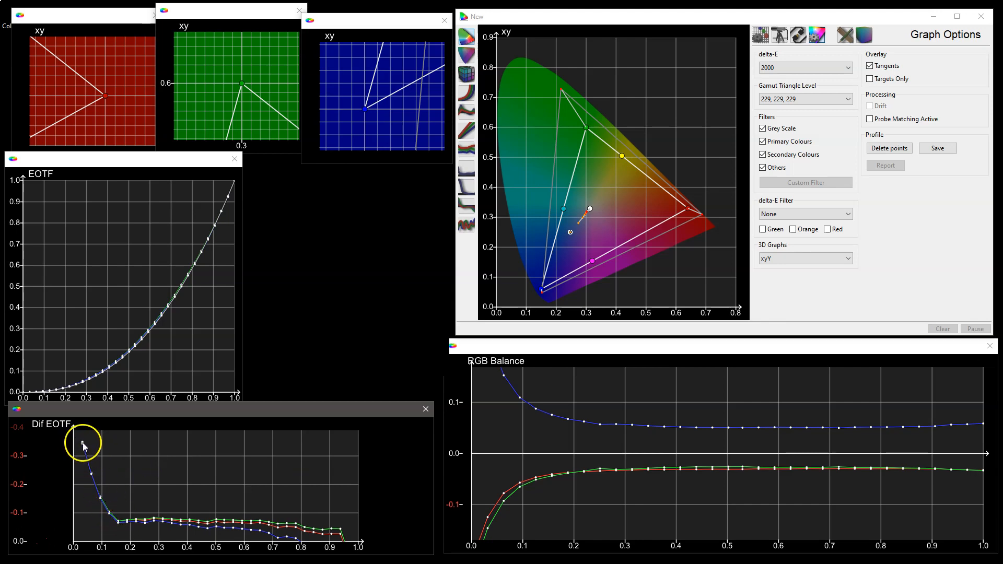
left_click_drag(163, 495, 129, 477)
left_click_drag(256, 498, 217, 474)
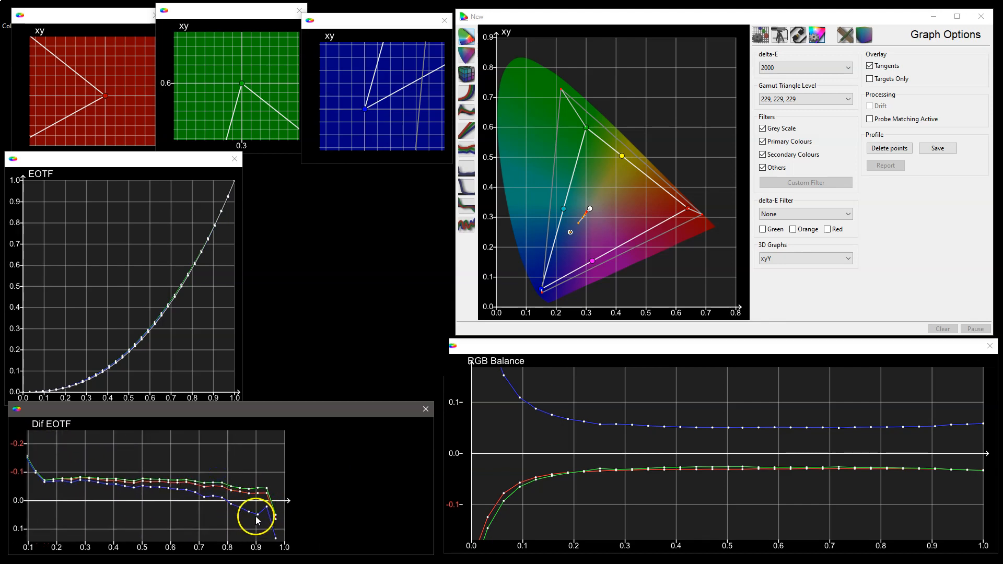
left_click_drag(247, 517, 244, 499)
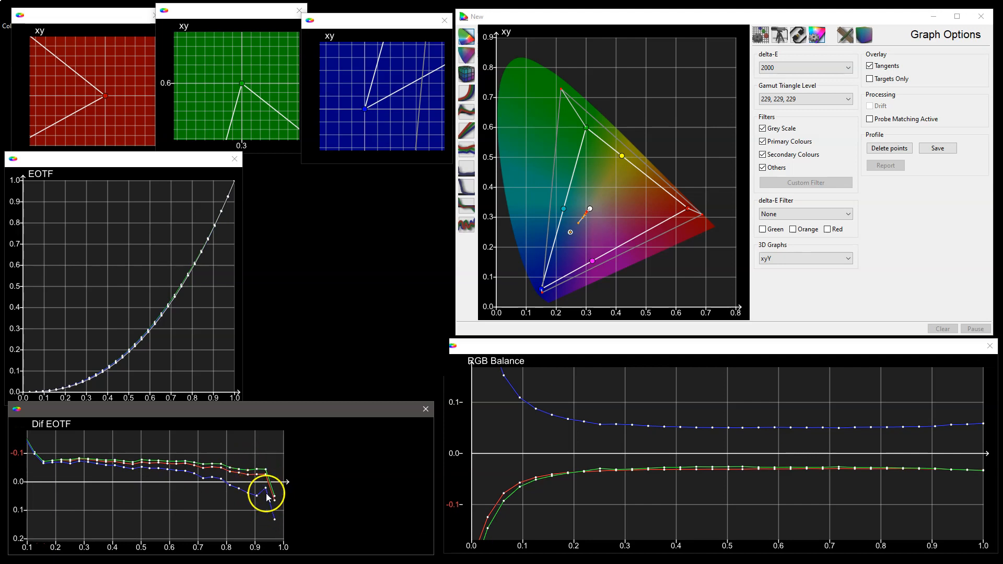
left_click_drag(185, 473, 231, 473)
scroll(224, 470, "up", 2)
scroll(239, 485, "up", 1)
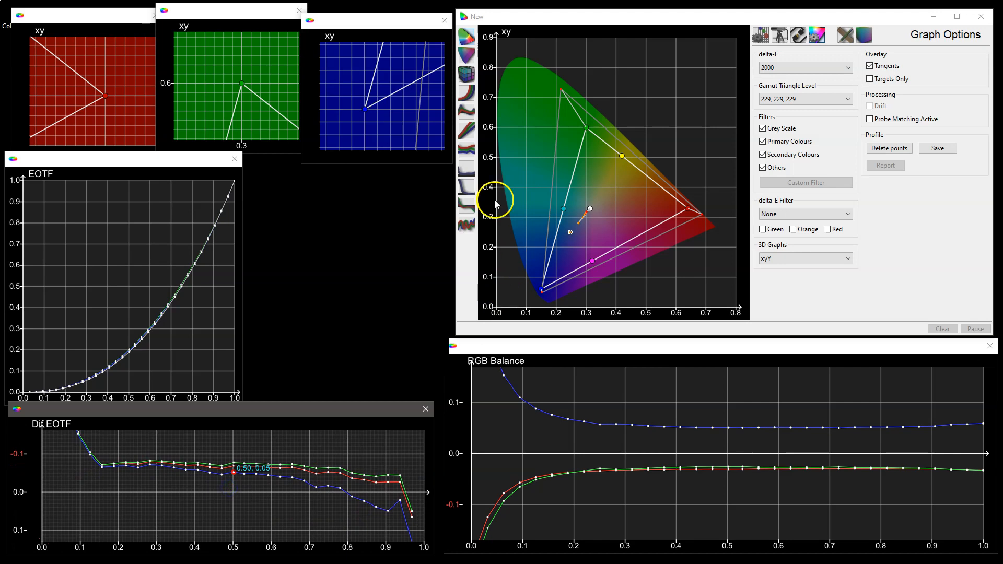
Show the Clip graph in the main window and inspect its RGB curves, restoring the default view.
left_click(466, 205)
mouse_move(650, 211)
left_mouse_down()
mouse_move(648, 235)
mouse_move(649, 191)
left_mouse_up()
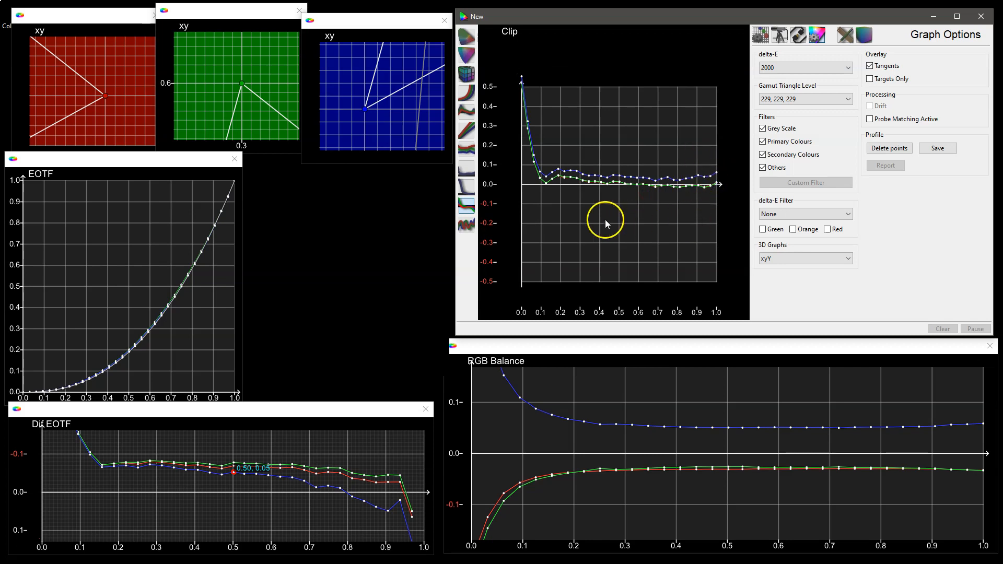
left_click_drag(612, 220, 633, 241)
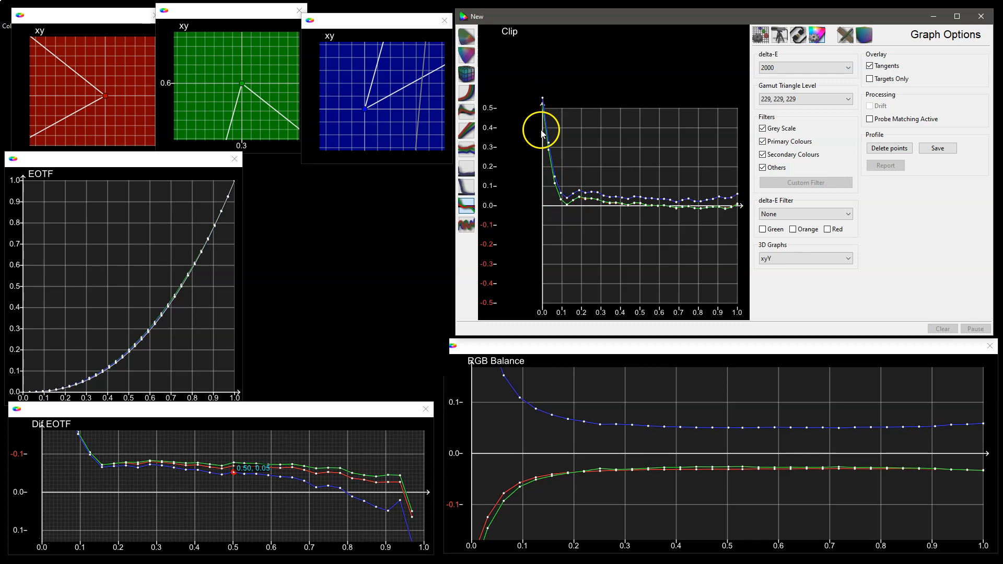
left_click_drag(606, 160, 586, 162)
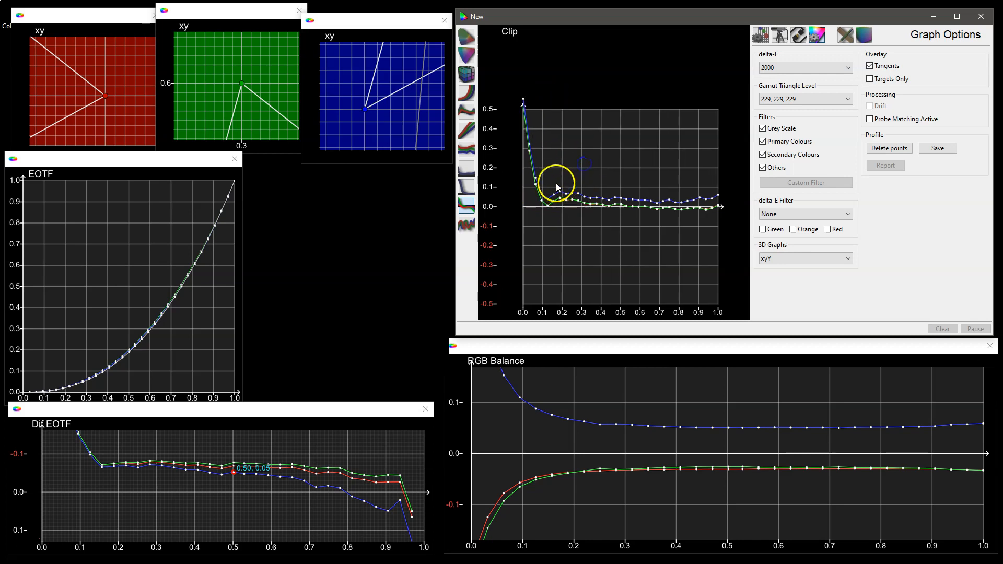
scroll(606, 235, "up", 3)
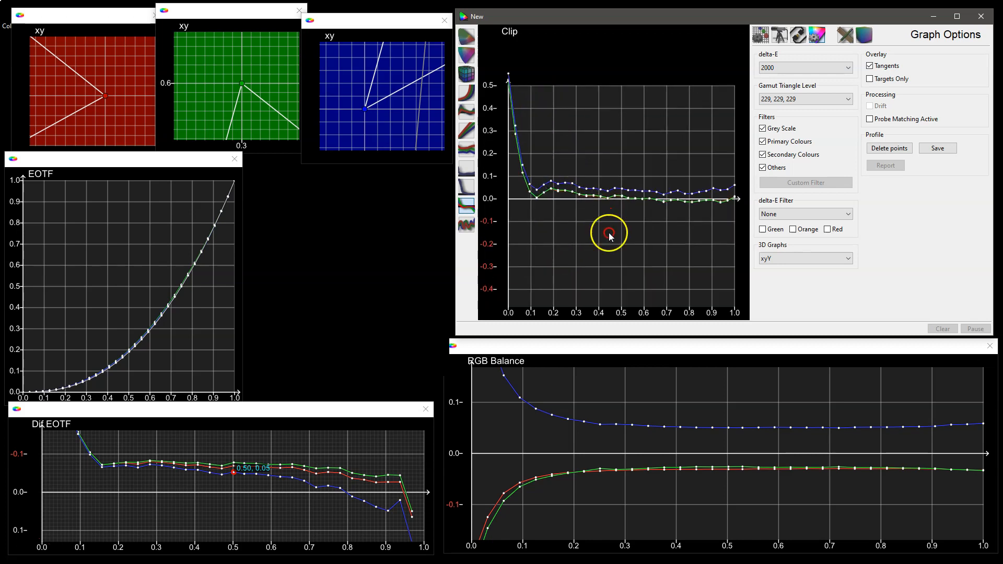
scroll(619, 229, "down", 1)
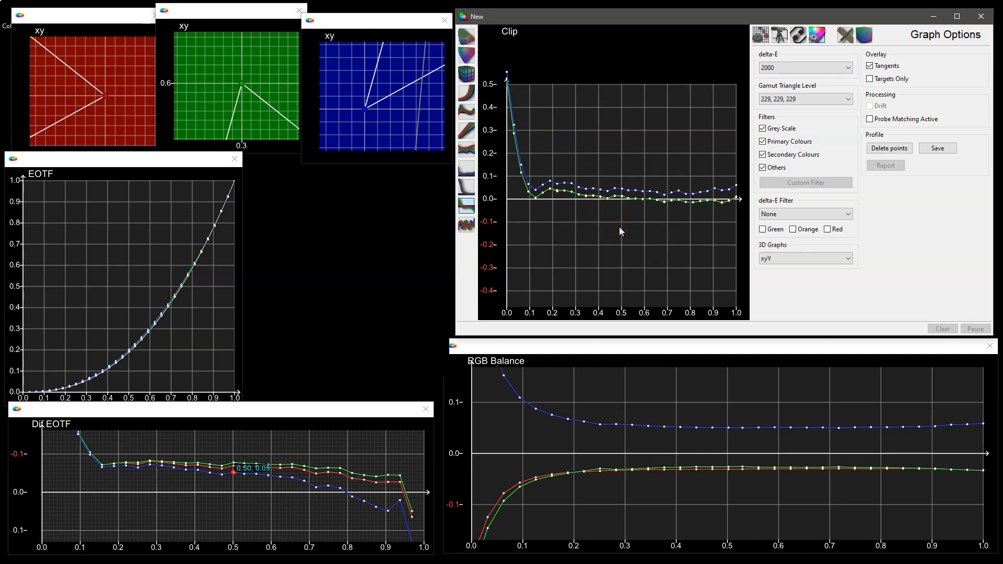
double_click(621, 227)
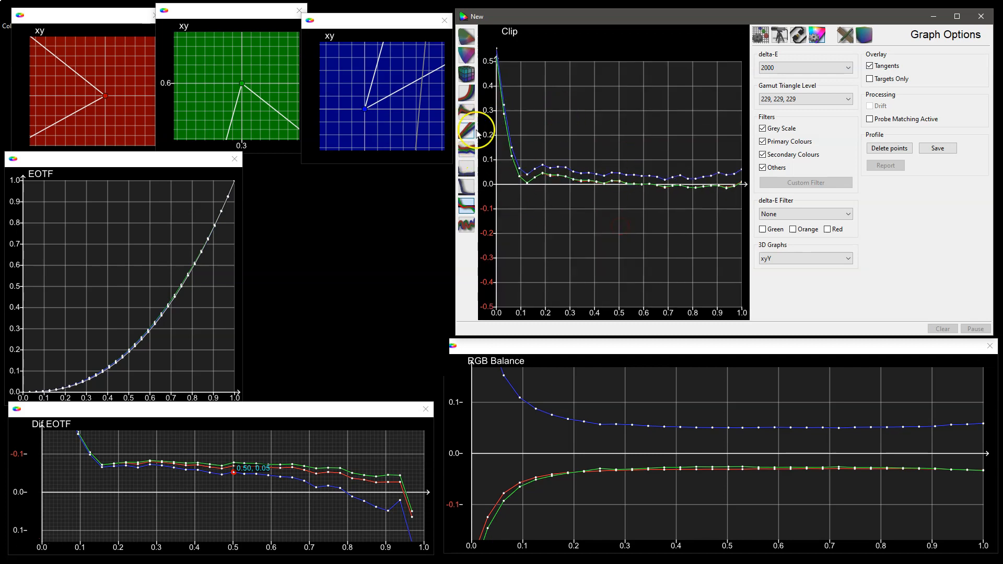
View the Dif EOTF graph in the main window and return to the xy chromaticity chart.
left_click(470, 116)
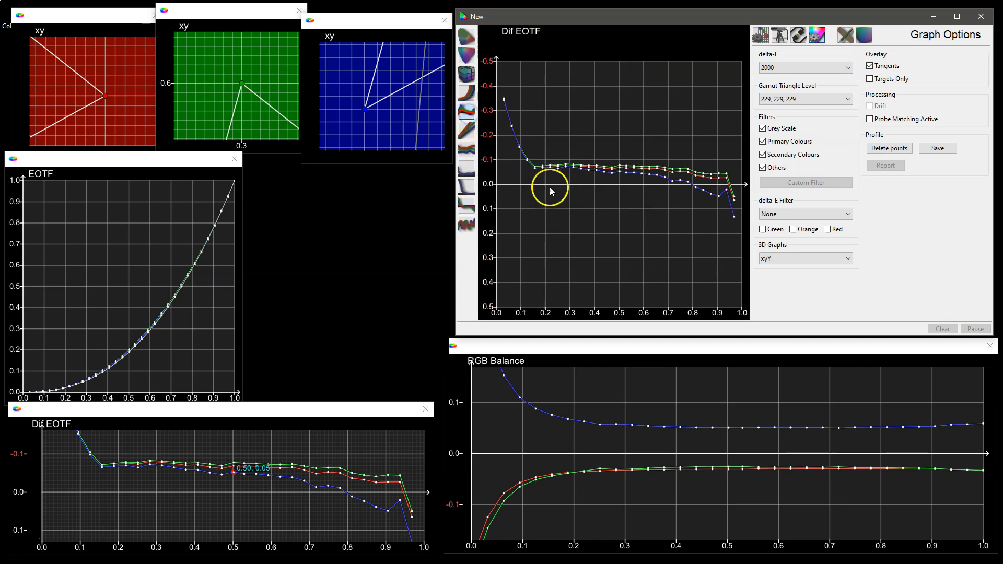
left_click_drag(589, 215, 611, 227)
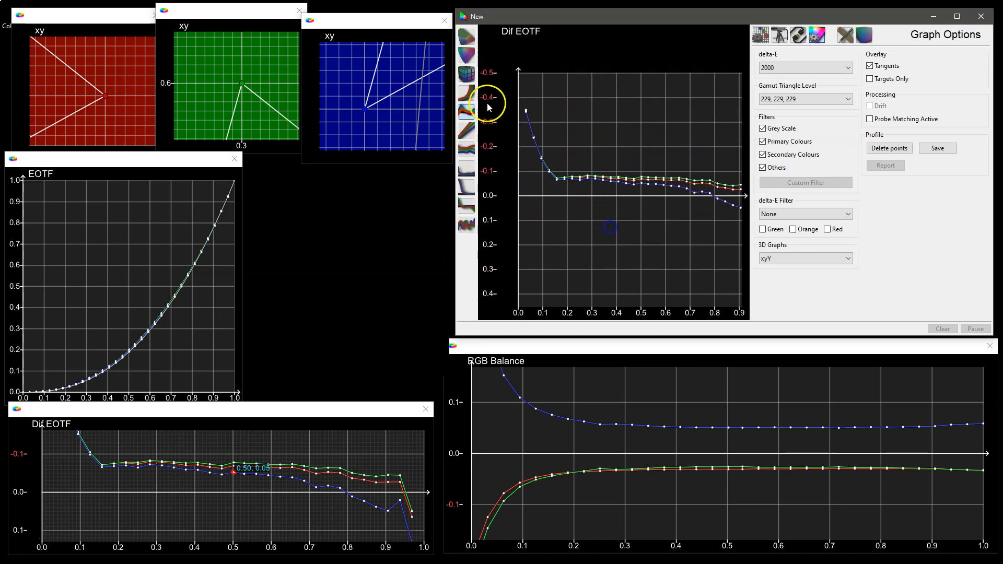
left_click(462, 52)
scroll(645, 220, "up", 5)
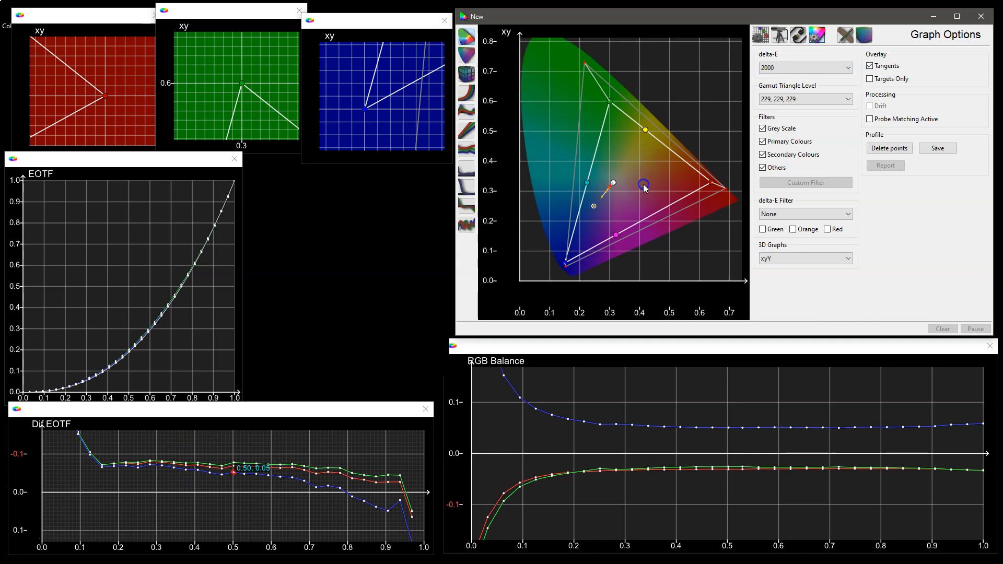
Copy the measured profile luma into the luma target, giving a maximum of 101.800 nits and a minimum of 0.0811 nits.
scroll(638, 145, "up", 4)
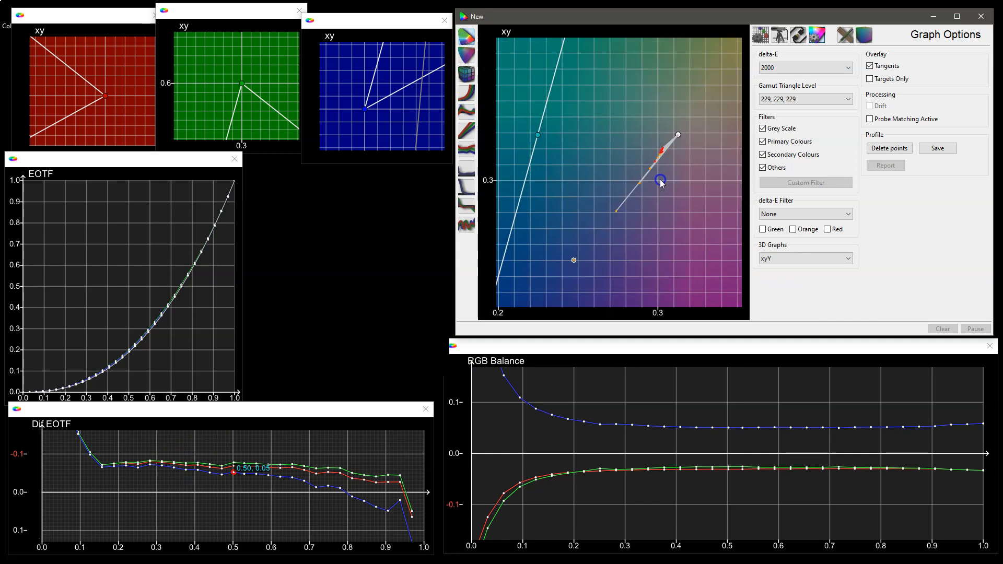
left_click(845, 34)
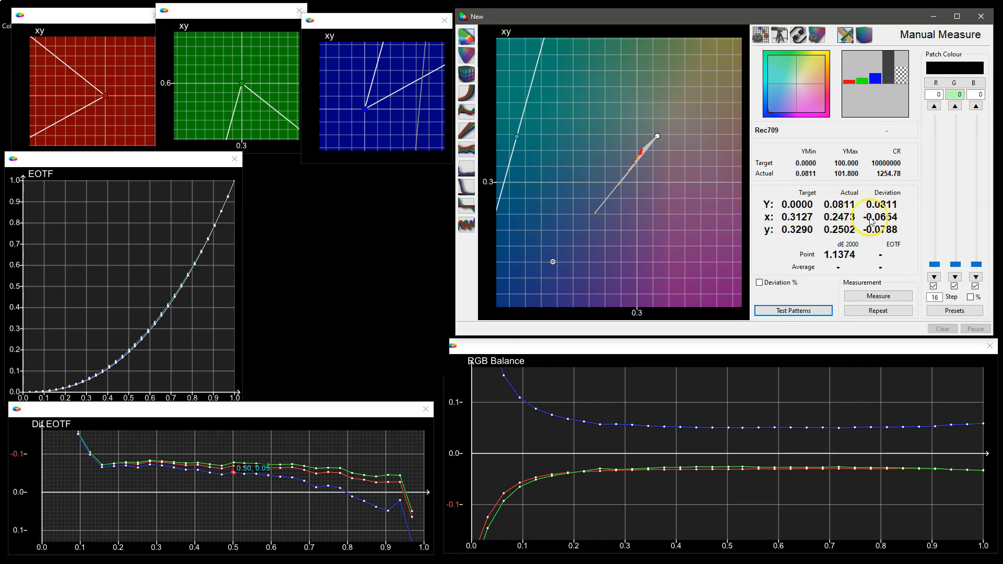
left_click(761, 35)
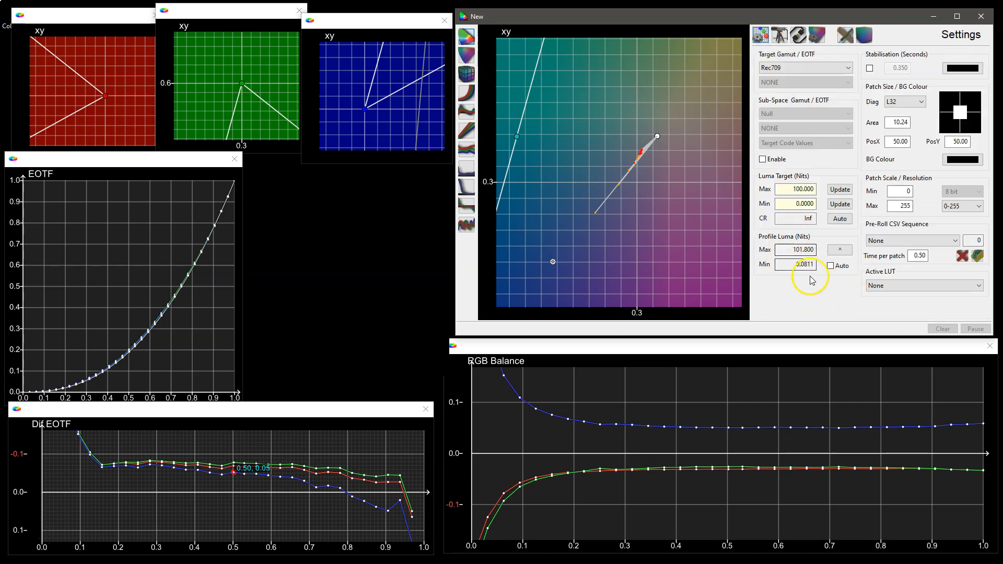
left_click(840, 251)
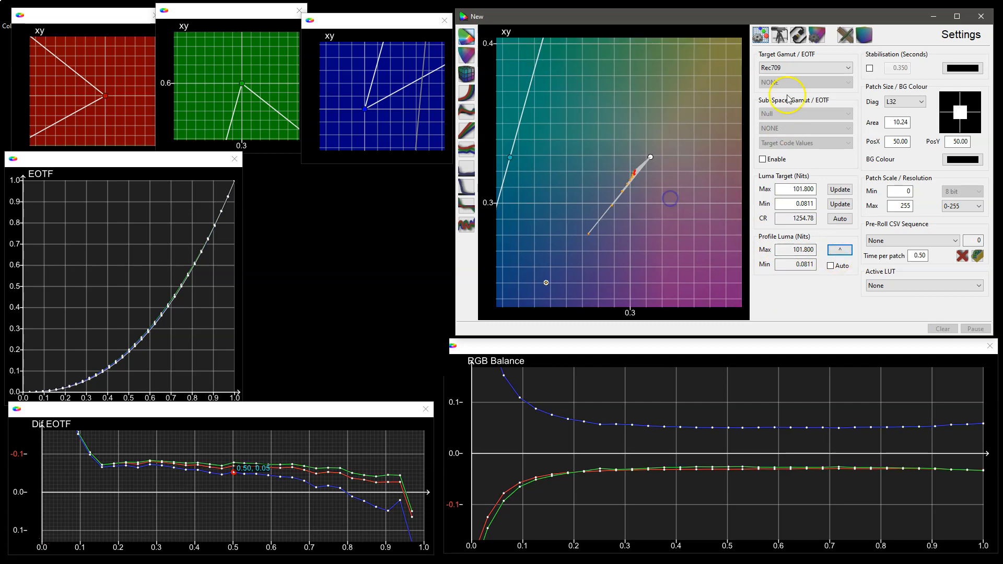
Compare the manual measurement readings of the 255 white and 0 black patches with their points on the xy chart.
left_click(846, 39)
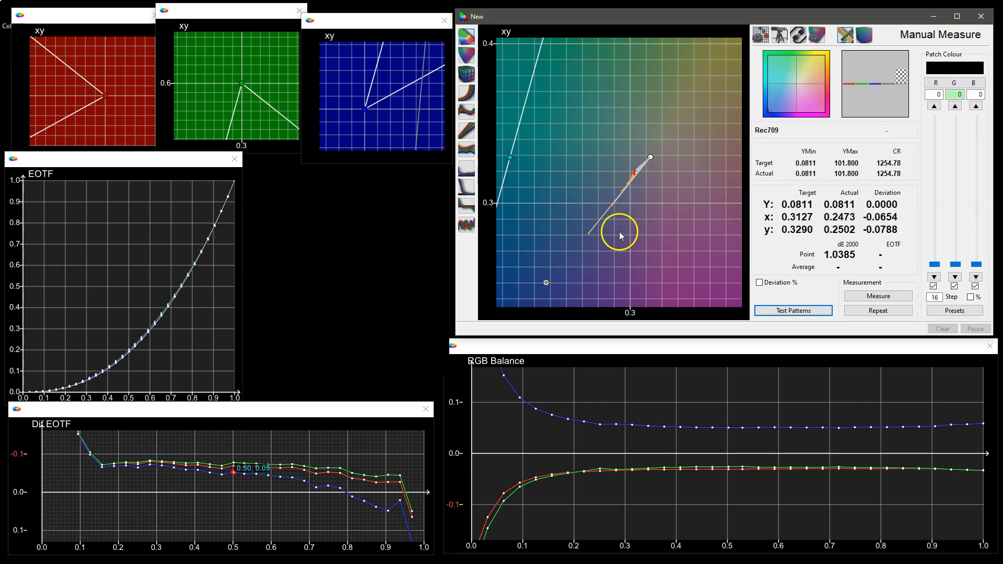
left_click_drag(955, 265, 955, 118)
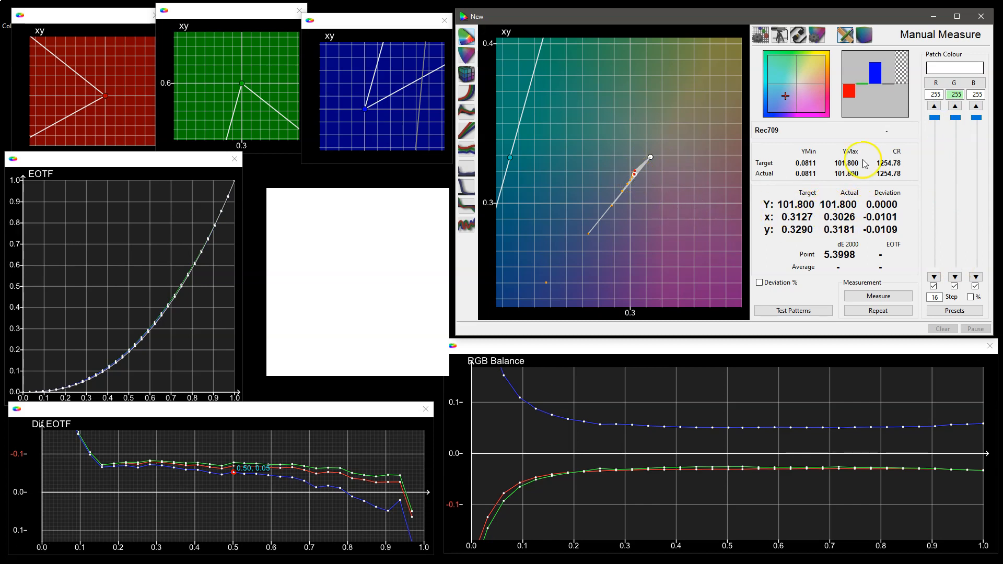
left_click_drag(664, 238, 670, 229)
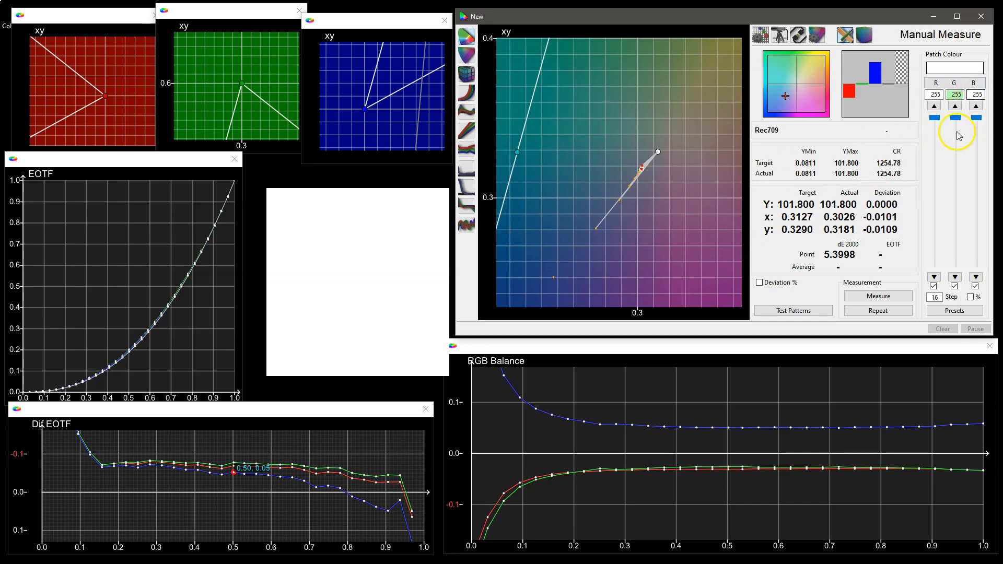
left_click_drag(956, 121, 955, 266)
left_click_drag(648, 237, 684, 191)
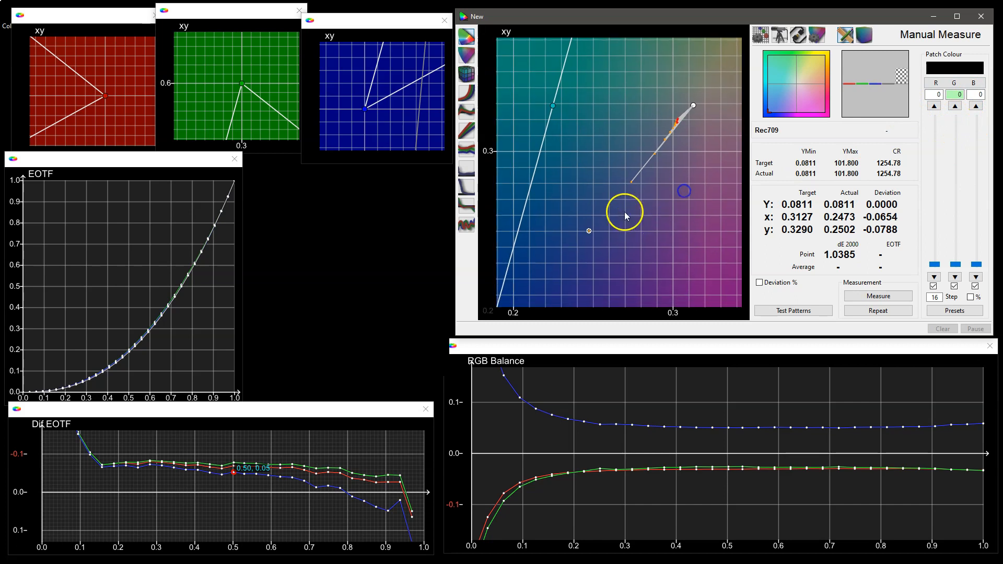
Open the point information for the 8,8,8 grey point on the xy chart and set its display selection to Displayed.
left_click(631, 181)
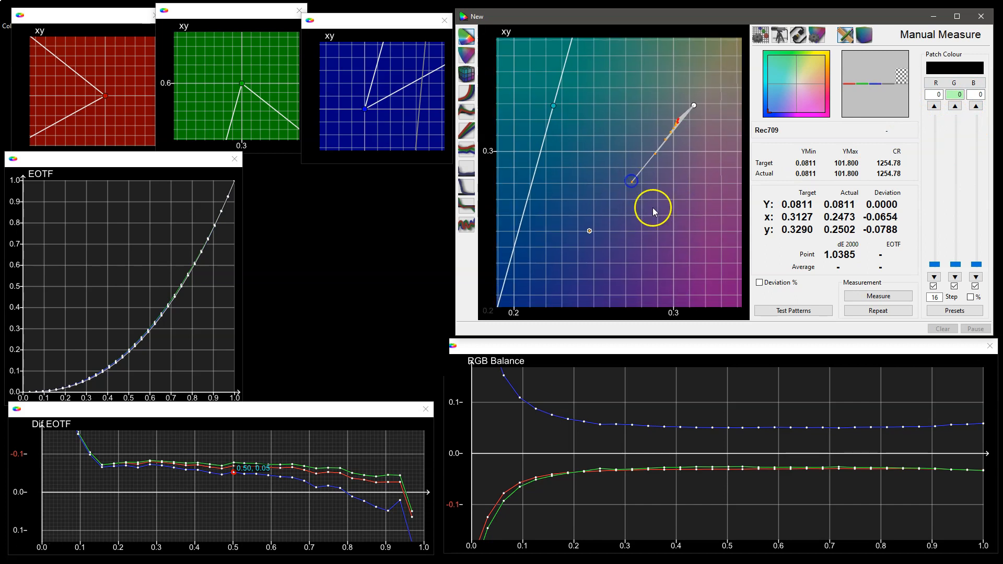
double_click(631, 181)
left_click_drag(256, 13, 218, 8)
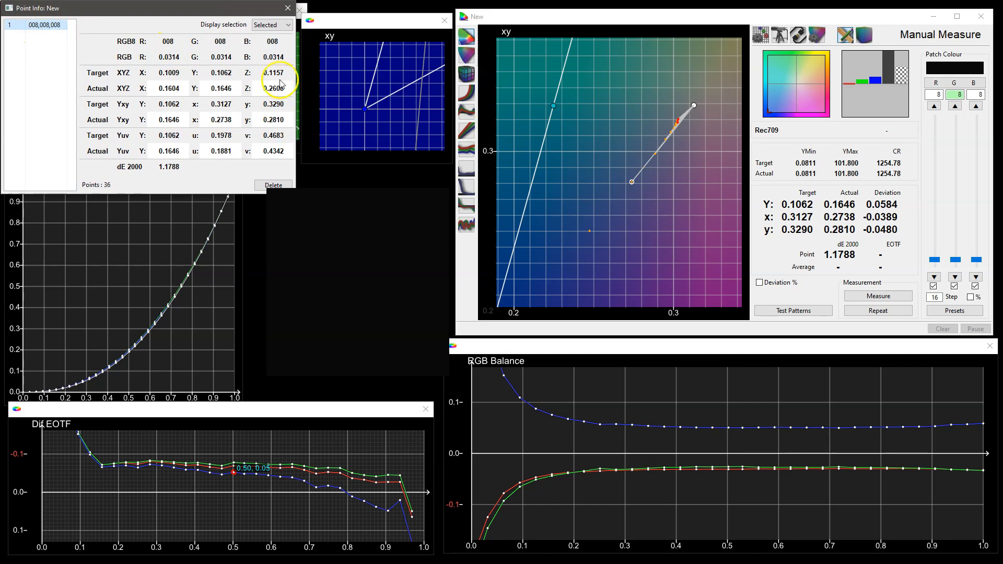
left_click(274, 25)
left_click(274, 43)
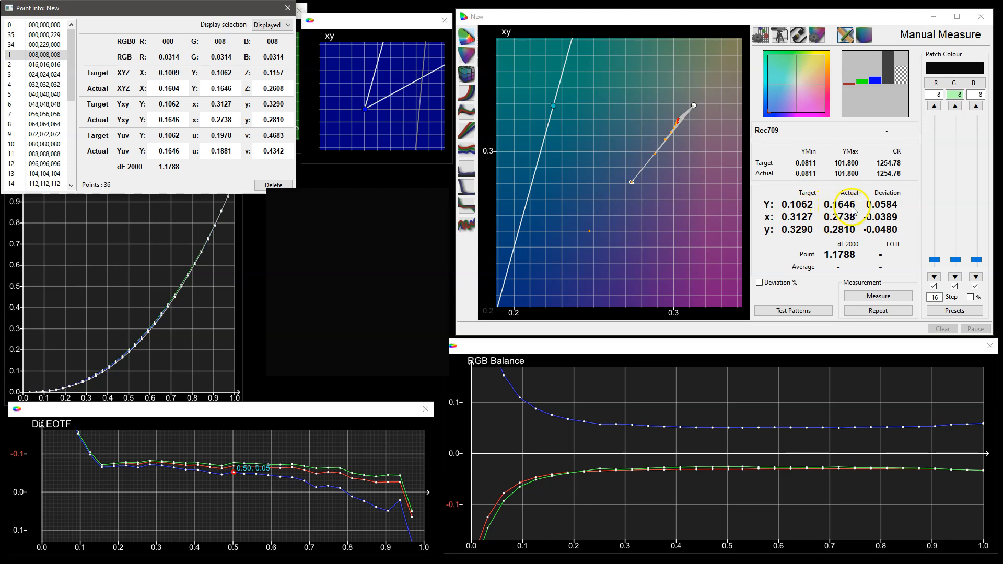
Examine the shadow end of the separate Dif EOTF graph for the deviation of the darkest grey points.
left_click_drag(207, 445, 213, 508)
left_click_drag(166, 458, 193, 493)
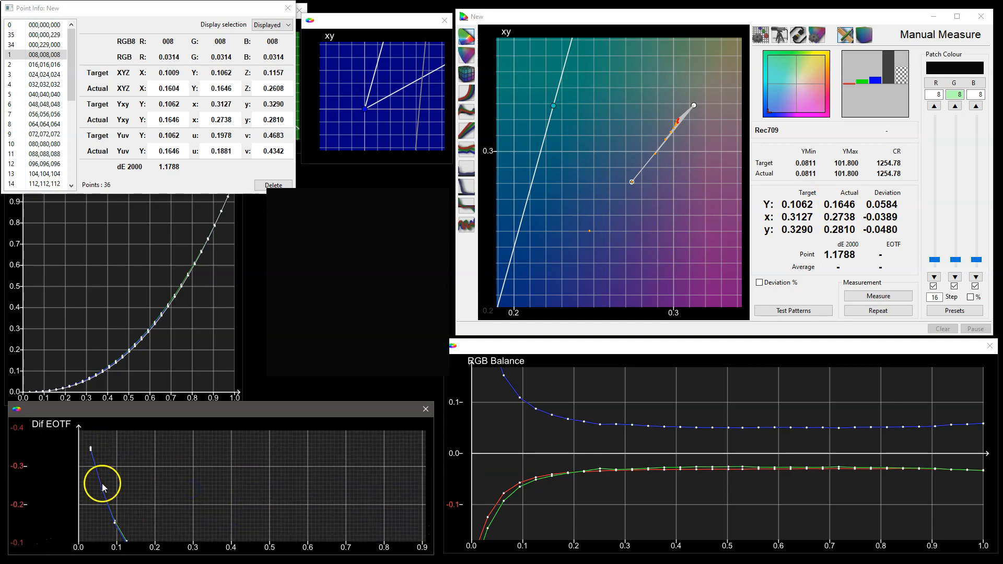
mouse_move(162, 490)
left_mouse_down()
mouse_move(145, 472)
mouse_move(156, 483)
left_mouse_up()
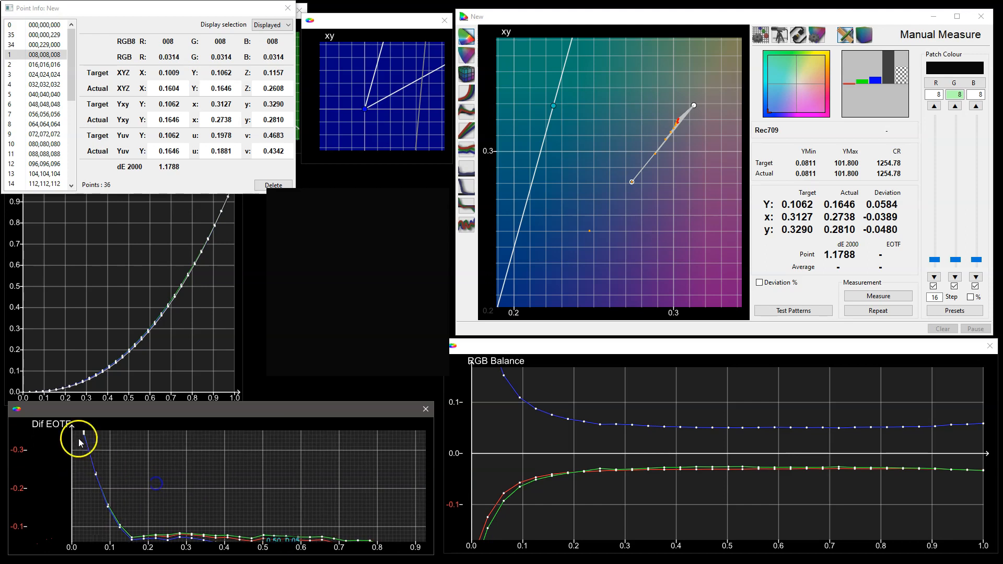
left_click_drag(213, 505, 171, 447)
Examine the separate EOTF graph at high magnification around its origin for the near-black part of the curves.
left_click_drag(121, 280, 191, 233)
scroll(150, 221, "up", 5)
scroll(141, 303, "up", 5)
left_click_drag(130, 327, 175, 229)
scroll(149, 271, "up", 6)
left_click_drag(126, 209, 163, 240)
scroll(159, 291, "up", 5)
left_click_drag(58, 226, 123, 269)
scroll(106, 299, "up", 4)
left_click_drag(105, 309, 191, 273)
left_click_drag(102, 271, 196, 273)
left_click_drag(65, 307, 167, 303)
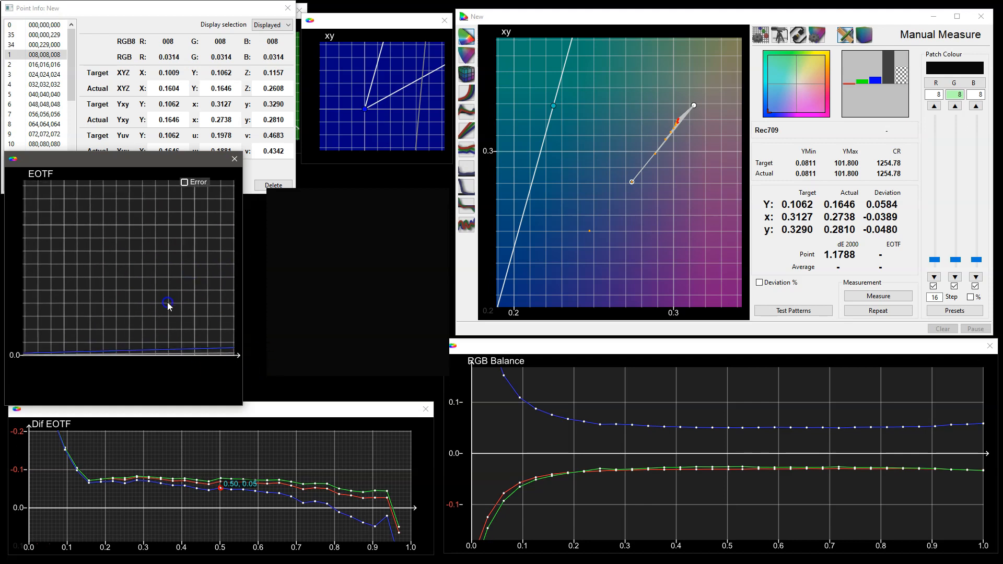
left_click_drag(79, 288, 182, 282)
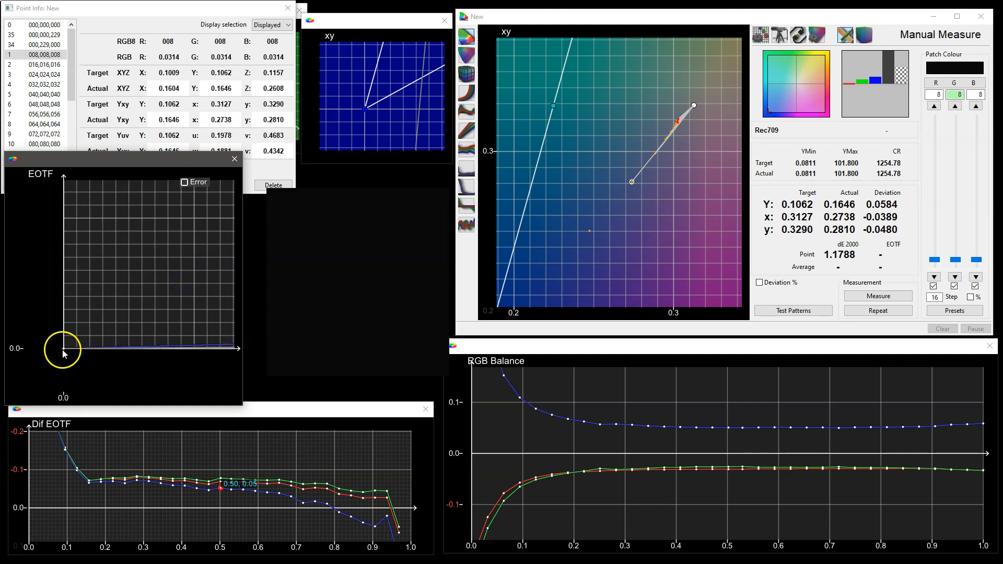
left_click_drag(136, 319, 78, 316)
left_click_drag(175, 316, 61, 316)
left_click_drag(183, 313, 58, 315)
mouse_move(159, 313)
left_mouse_down()
mouse_move(145, 313)
mouse_move(168, 312)
left_mouse_up()
Compare the measured and target EOTF curves from the shadows up to the lower midtones, restoring the graph's default view.
mouse_move(144, 346)
left_mouse_down()
mouse_move(162, 303)
mouse_move(194, 293)
mouse_move(111, 290)
mouse_move(173, 278)
mouse_move(98, 270)
left_mouse_up()
left_click(141, 345)
left_click_drag(195, 268, 47, 280)
scroll(188, 283, "up", 1)
left_click_drag(230, 281, 125, 263)
scroll(125, 245, "down", 10)
left_click_drag(118, 225, 127, 278)
left_click_drag(127, 278, 157, 299)
scroll(158, 298, "down", 6)
left_click_drag(193, 220, 76, 284)
left_click_drag(206, 296, 89, 301)
scroll(89, 301, "down", 5)
scroll(151, 284, "down", 7)
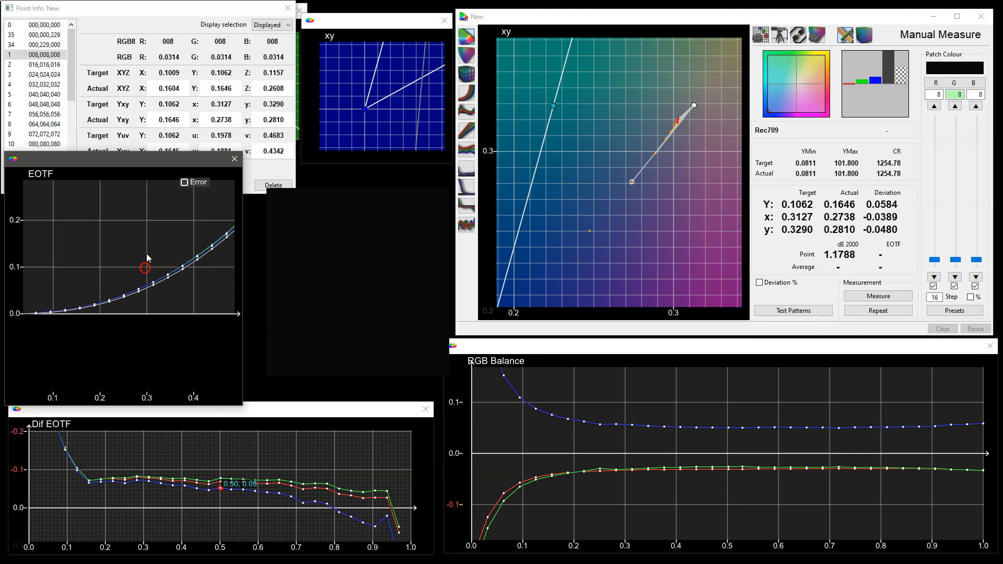
left_click_drag(119, 252, 144, 304)
right_click(144, 351)
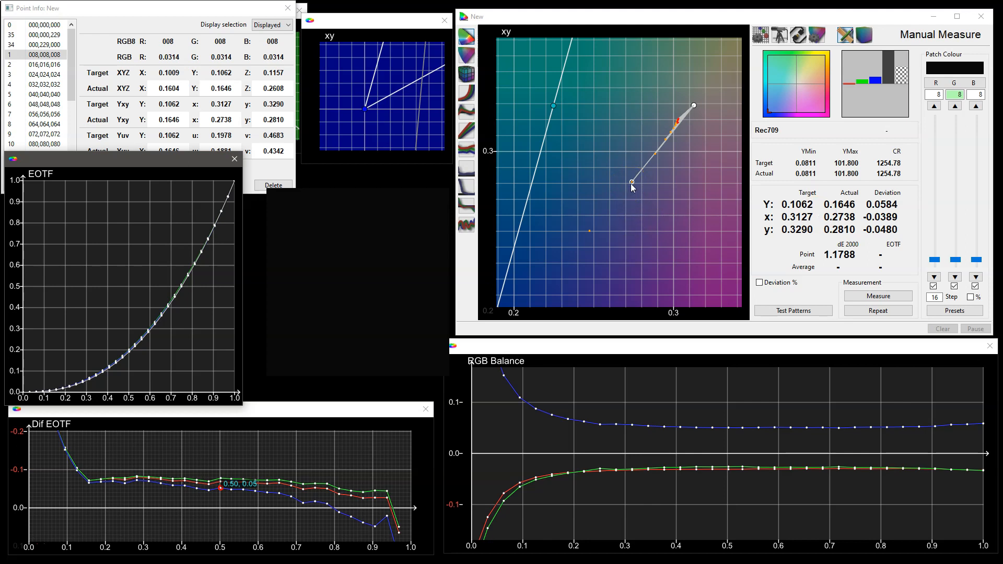
Enable the Brightness test pattern, inspect its dark patches full screen, and disable the pattern again.
left_click(793, 310)
left_click(836, 202)
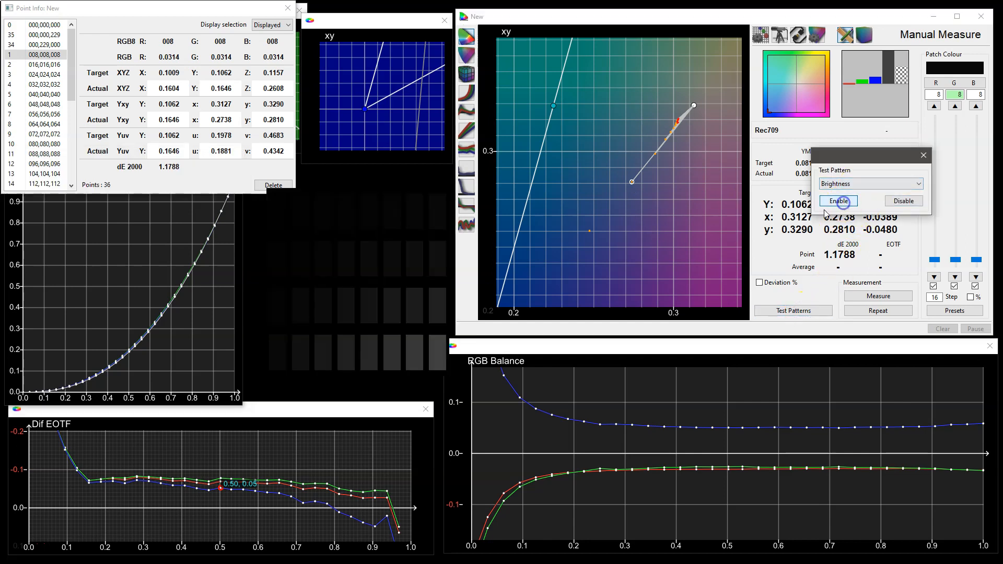
double_click(406, 236)
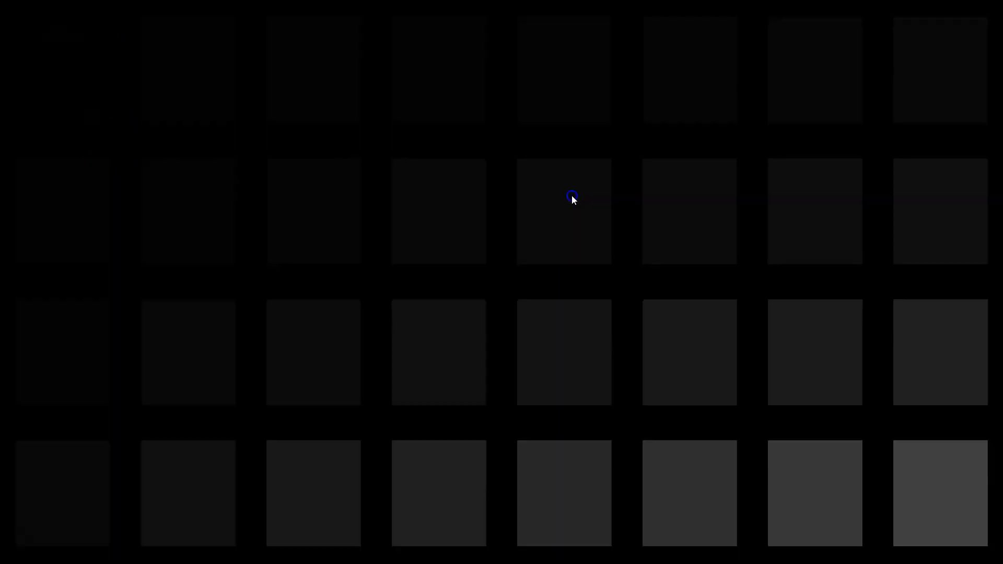
double_click(571, 196)
left_click(907, 196)
left_click(907, 201)
left_click(924, 155)
Inspect the 0.09 point on the Dif EOTF graph and the readings of the 16,16,16 and 24,24,24 points.
left_click_drag(663, 183, 642, 213)
left_click_drag(97, 452, 137, 478)
left_click(124, 512)
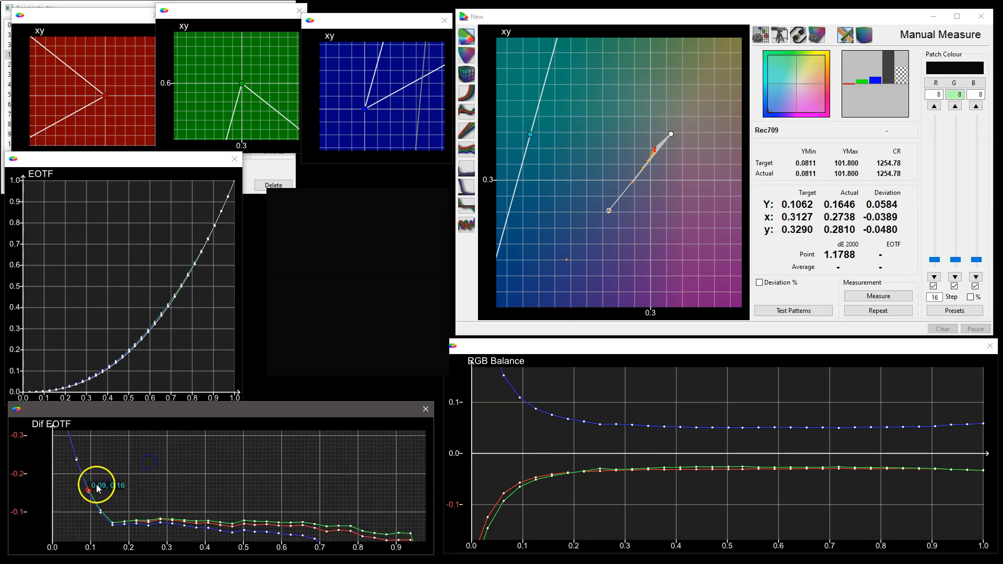
left_click(630, 179)
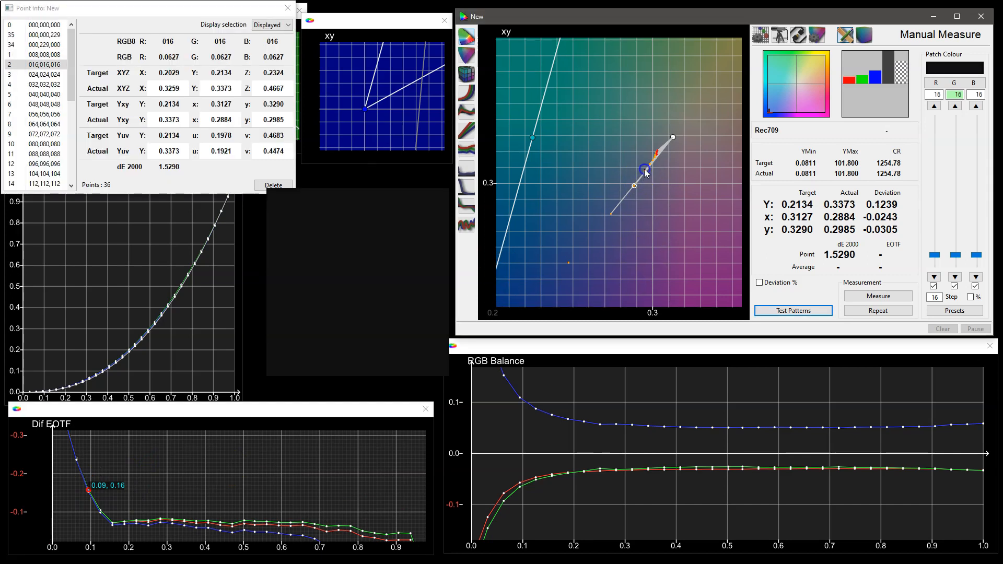
left_click(645, 172)
left_click_drag(679, 203, 652, 190)
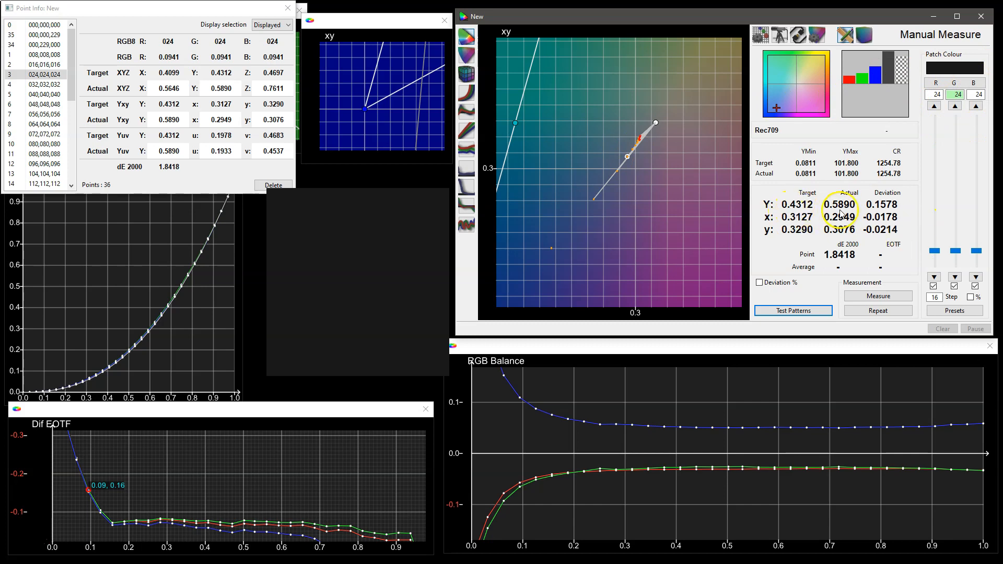
Measure the 24,24,24 grey patch repeatedly, watching its point on the Dif EOTF graph, and stop the repeat measurement.
left_click(878, 311)
left_click(885, 297)
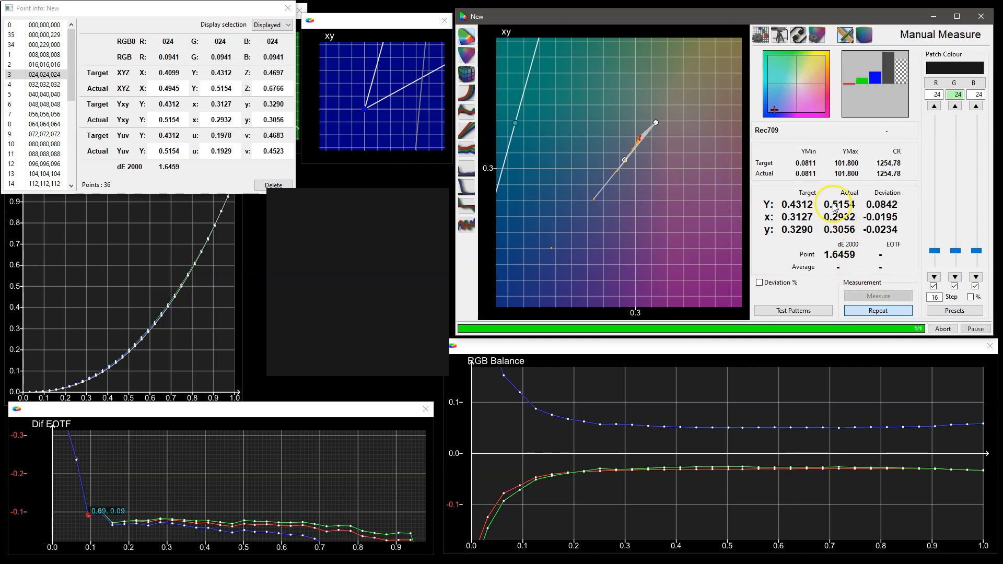
left_click(149, 482)
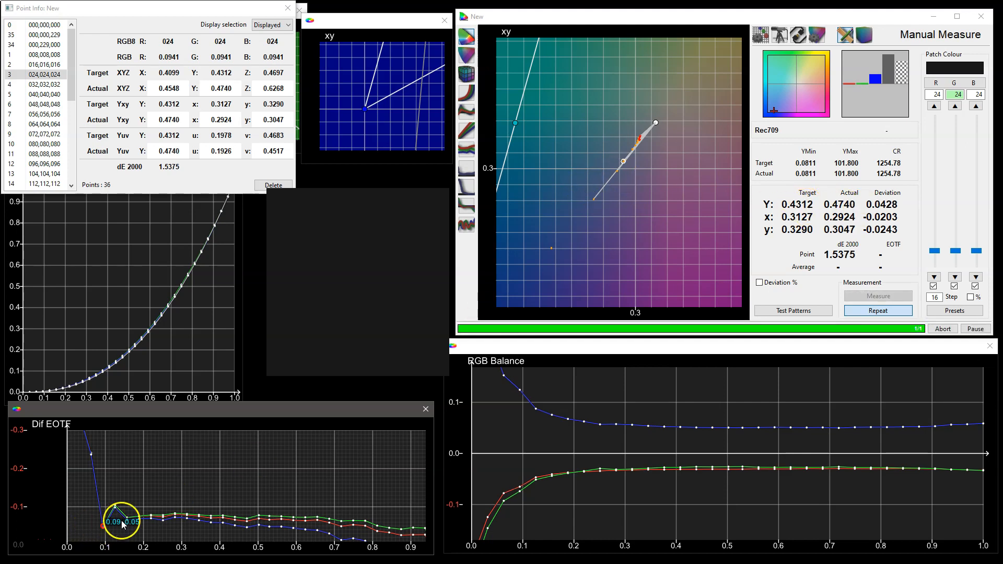
left_click(881, 312)
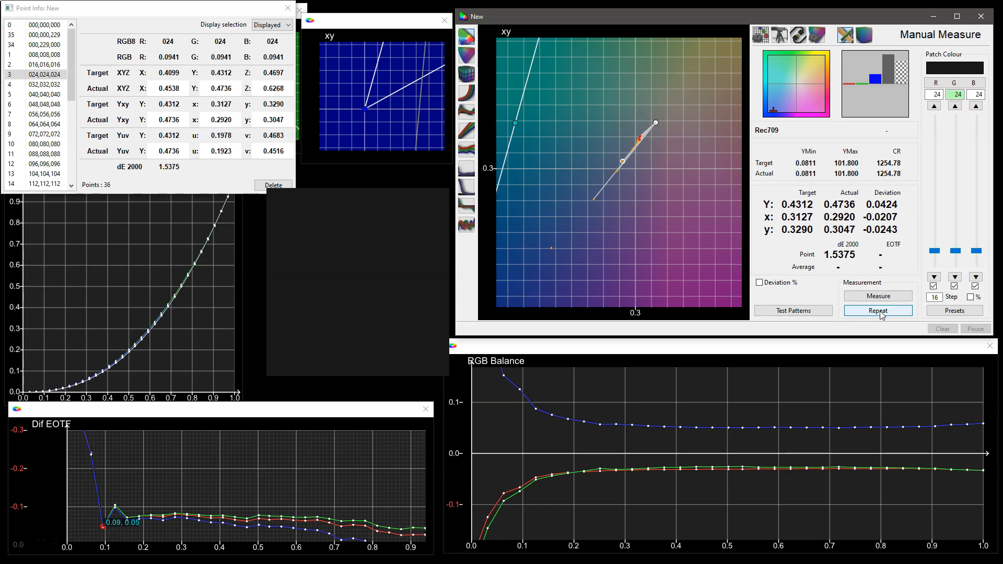
Run a new Grey Only Large characterisation of 36 frames, erasing the existing points of the modified profile.
left_click(864, 35)
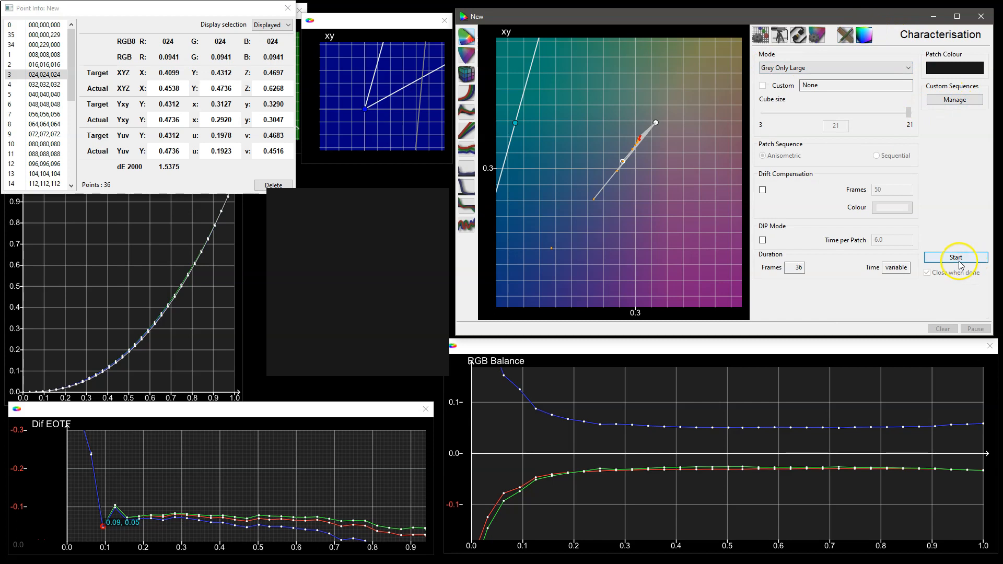
left_click(957, 258)
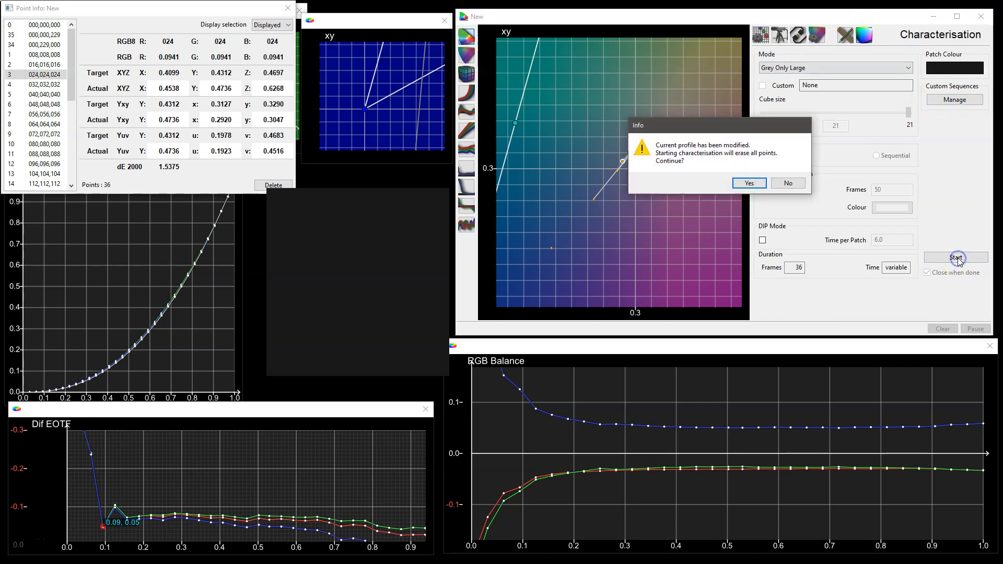
left_click(744, 187)
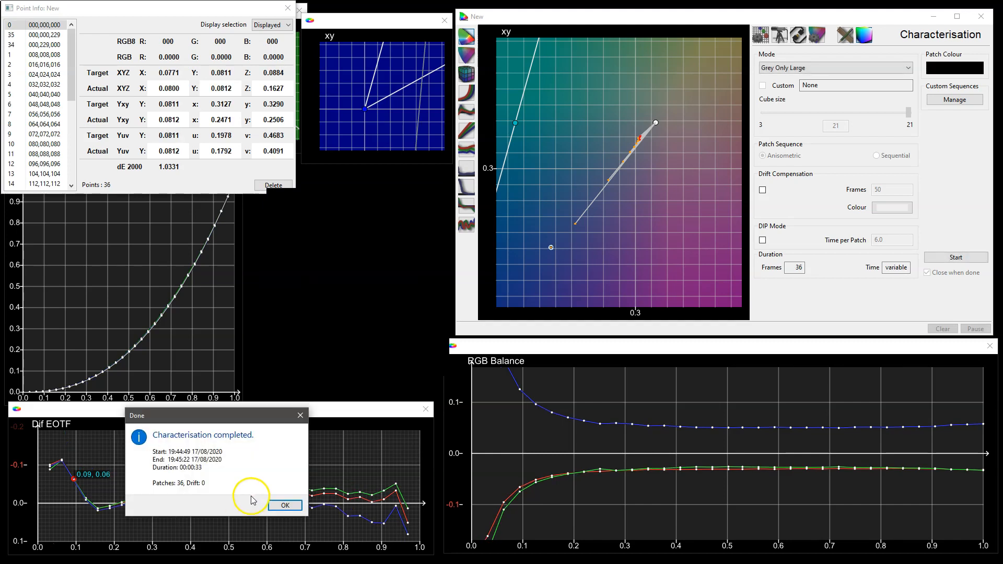
left_click(285, 506)
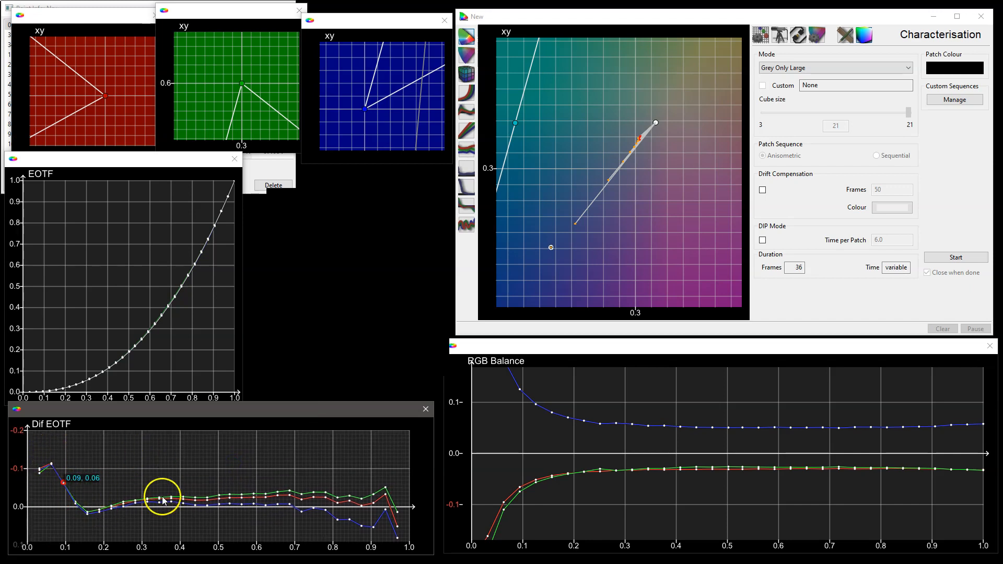
Examine the new curves in the Dif EOTF graph and the Clip graph in the main window, closing the point information.
mouse_move(255, 477)
left_mouse_down()
mouse_move(246, 465)
mouse_move(257, 463)
left_mouse_up()
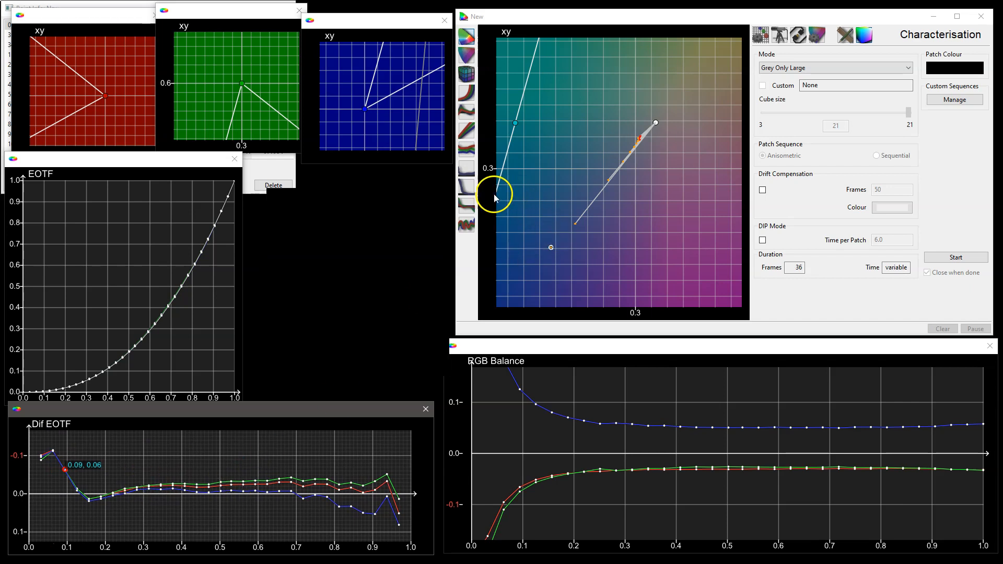
left_click(466, 207)
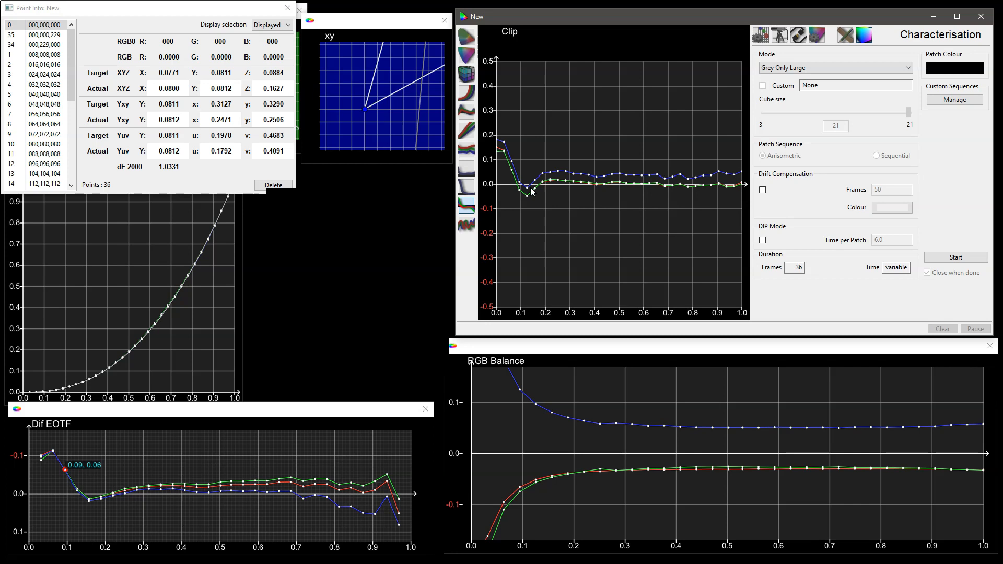
left_click(354, 74)
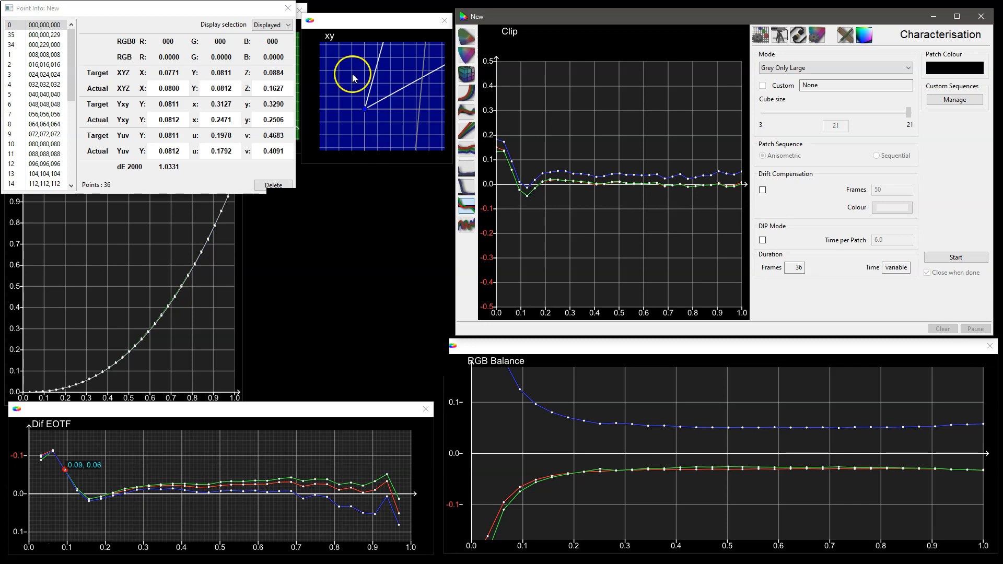
left_click(288, 7)
left_click(666, 210)
left_click(688, 209)
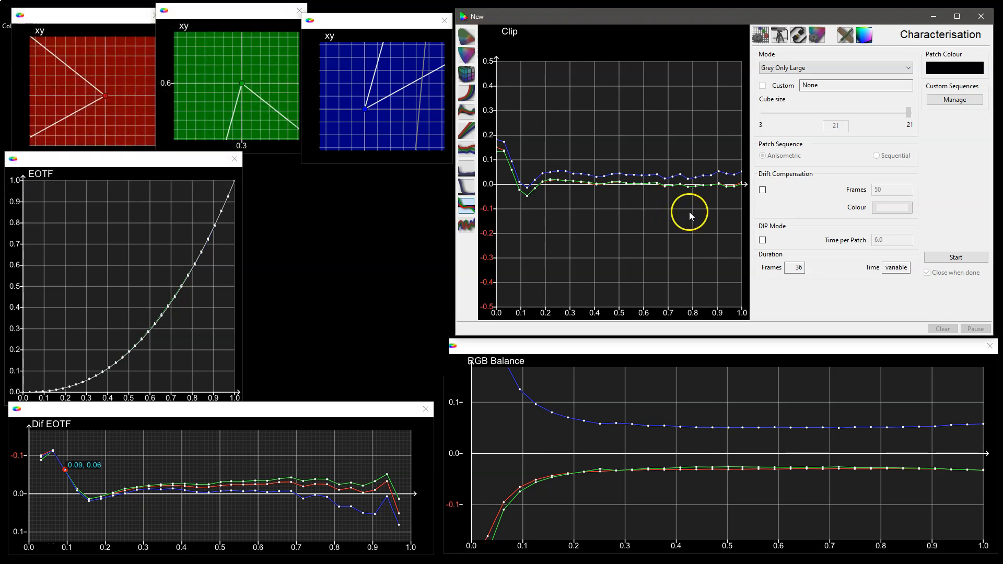
Check the new minimum and maximum luma readings in Manual Measure against the luma target and profile luma in Settings.
left_click(845, 35)
left_click(898, 178)
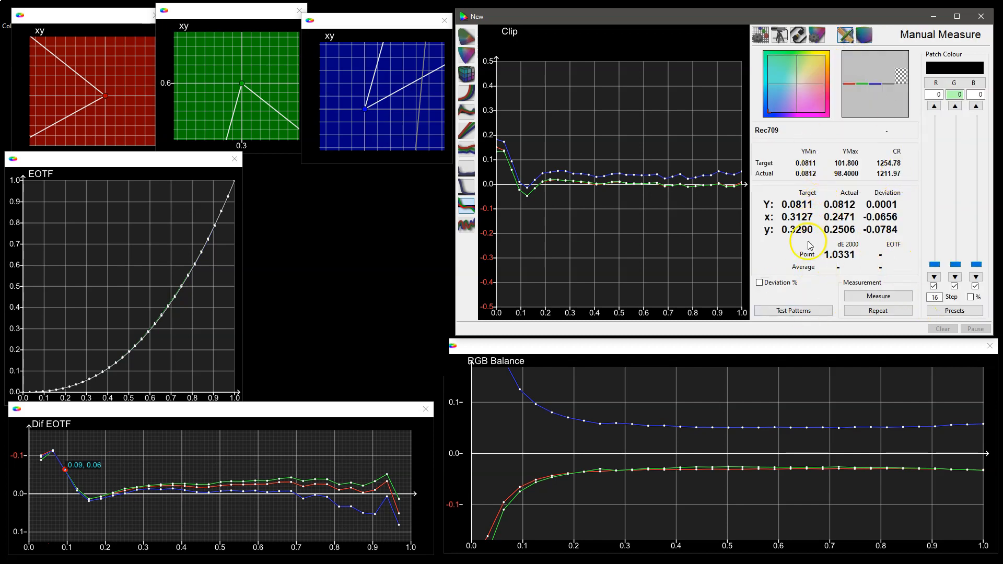
left_click(761, 35)
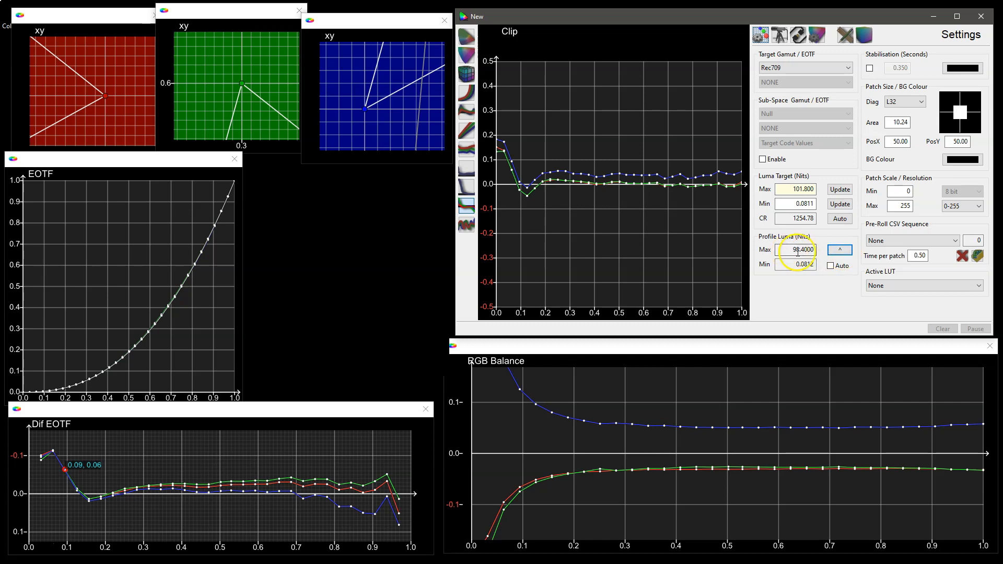
Copy the profile luma to the luma target, giving 98.4000 nits maximum and 0.0812 nits minimum, and check the target maximum.
left_click(840, 250)
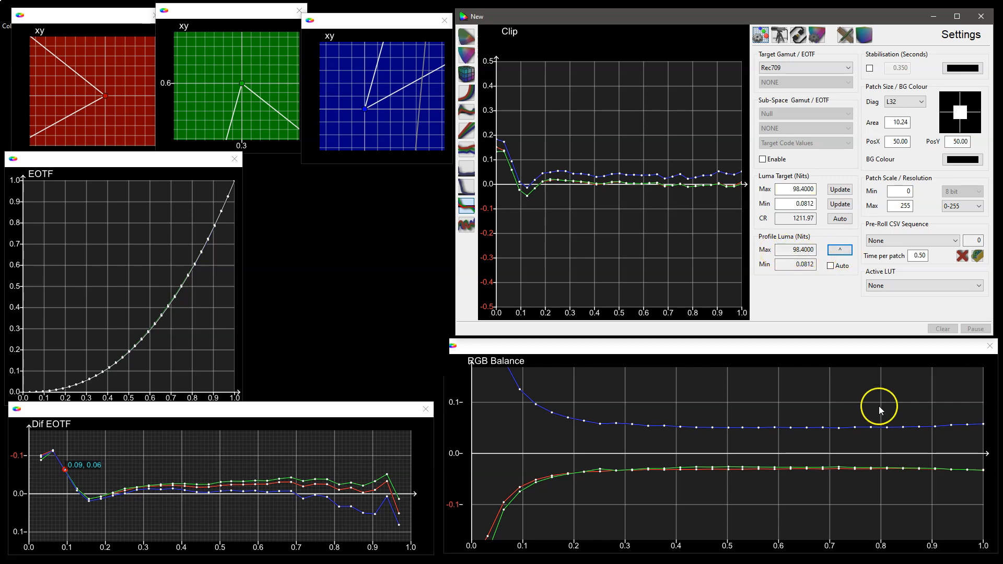
left_click(879, 440)
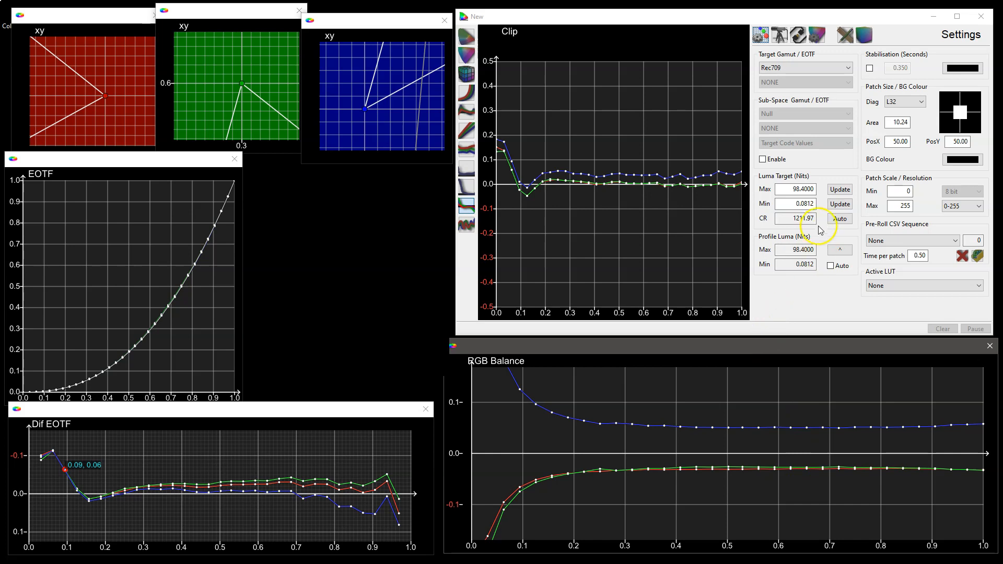
double_click(809, 189)
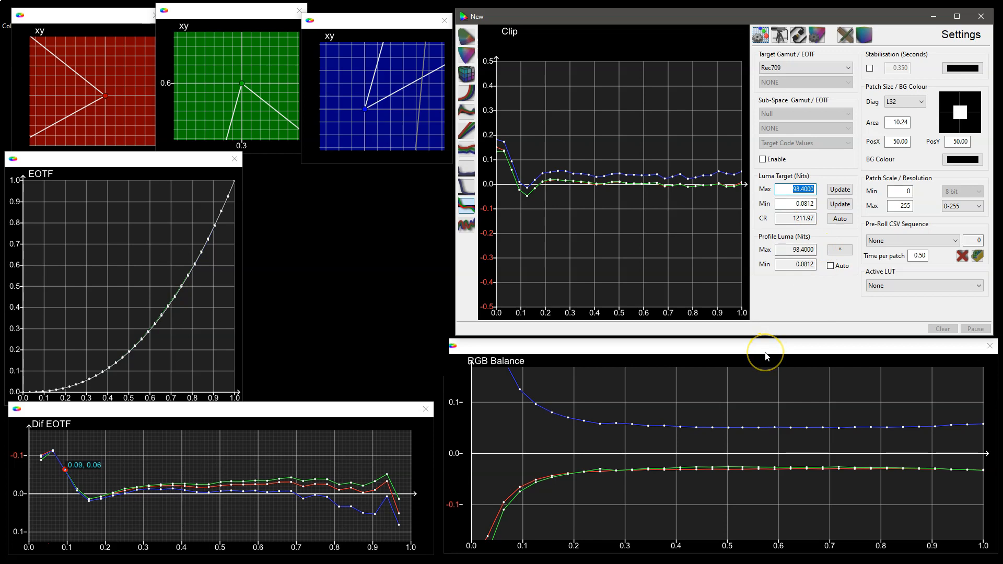
left_click(835, 430)
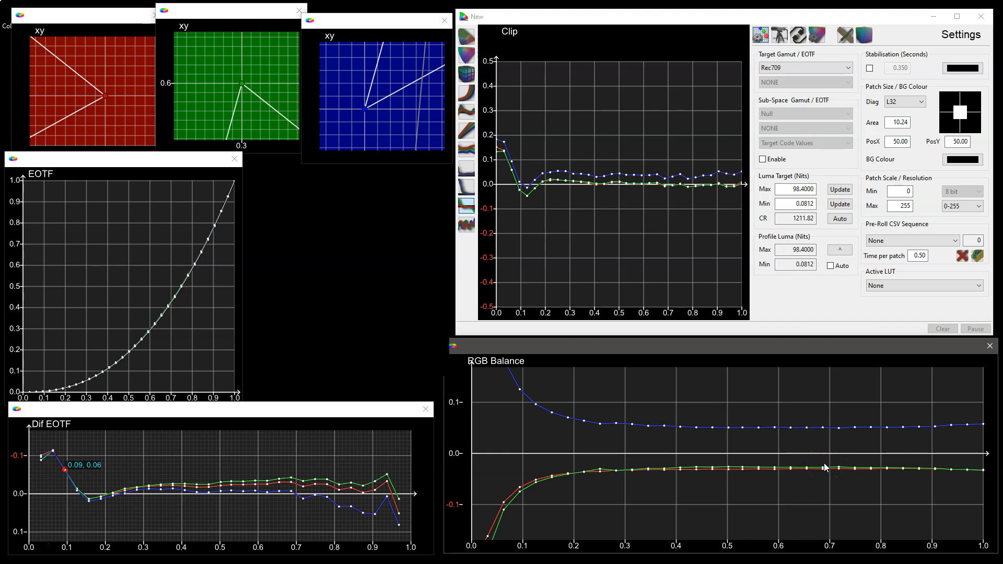
Measure the 255,255,255 white patch repeatedly in Manual Measure, watching the graphs respond, and stop the repeat measurement.
left_click(845, 36)
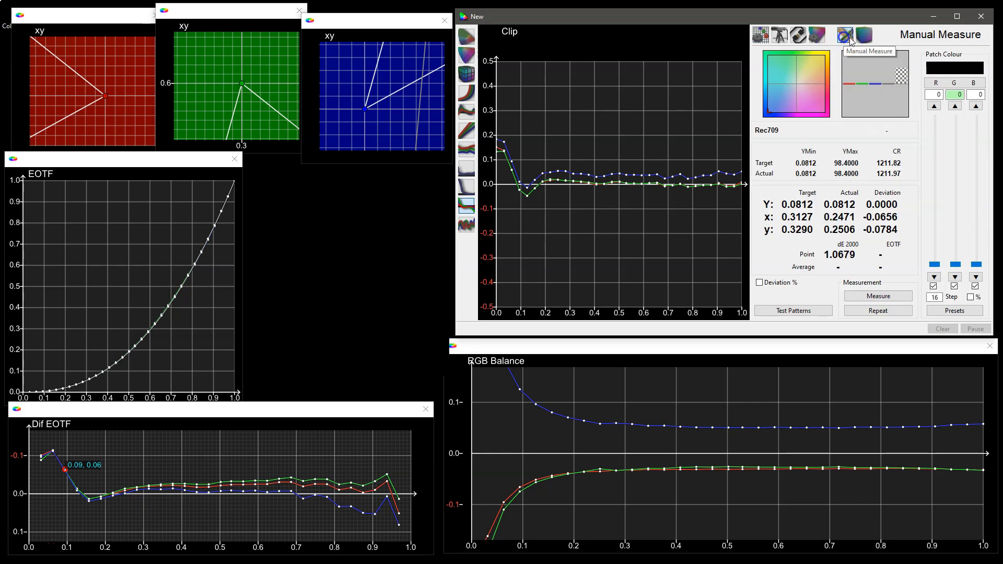
left_click_drag(955, 266, 955, 116)
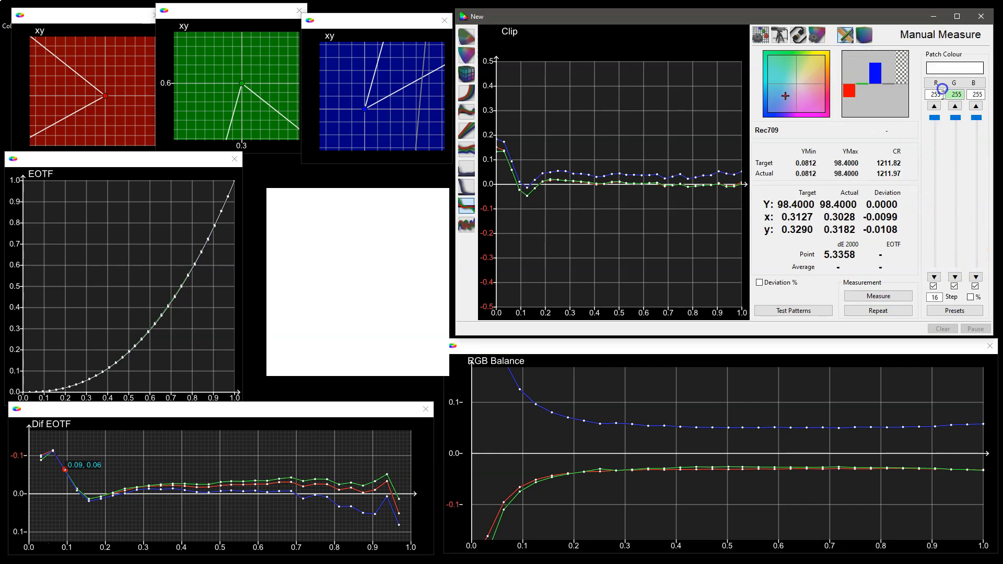
left_click(878, 311)
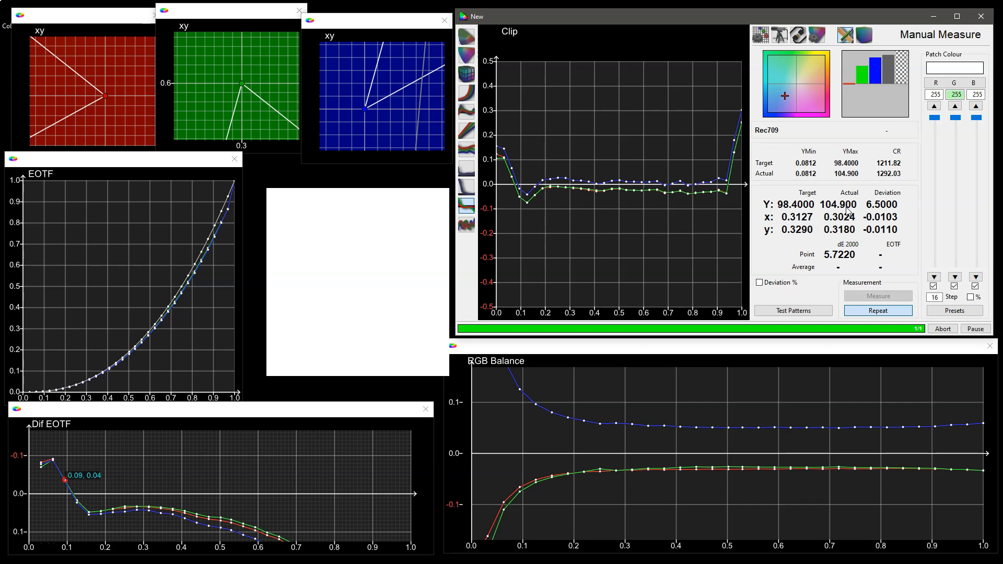
left_click(892, 312)
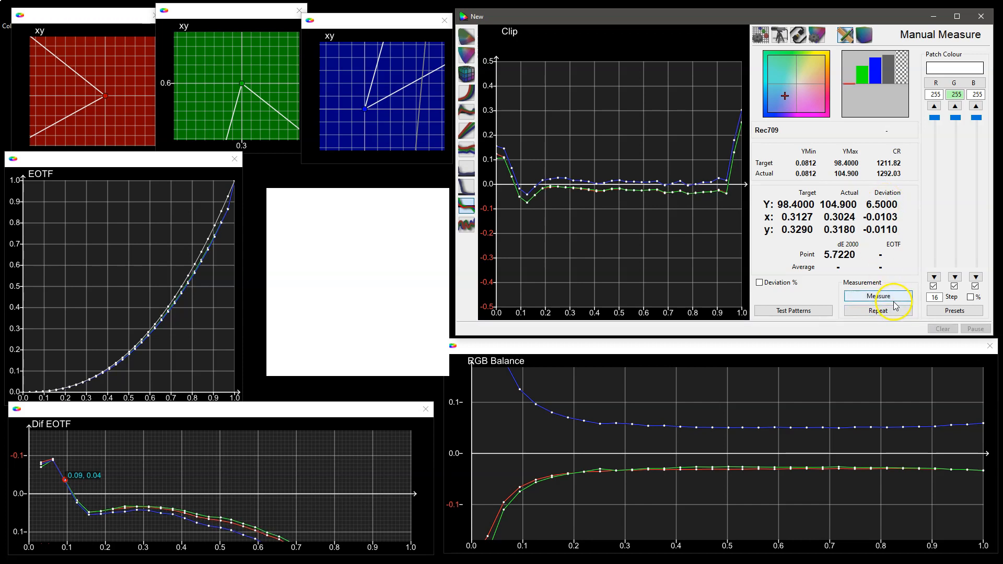
Rerun the 36-frame Grey Only Large characterisation, erasing the existing points, and set the luma target to the profile's 104.900 and 0.0864 nits.
left_click(865, 34)
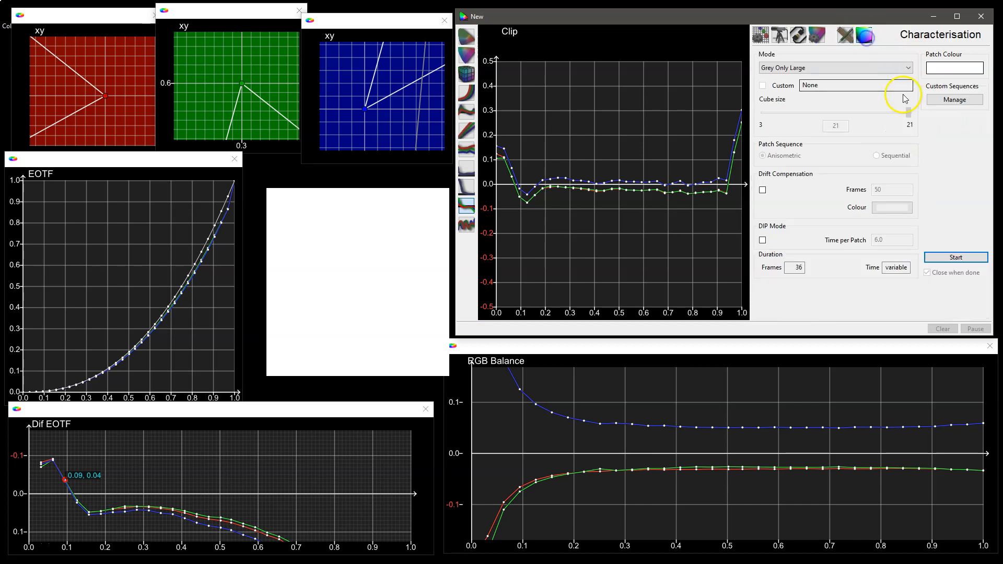
left_click(959, 257)
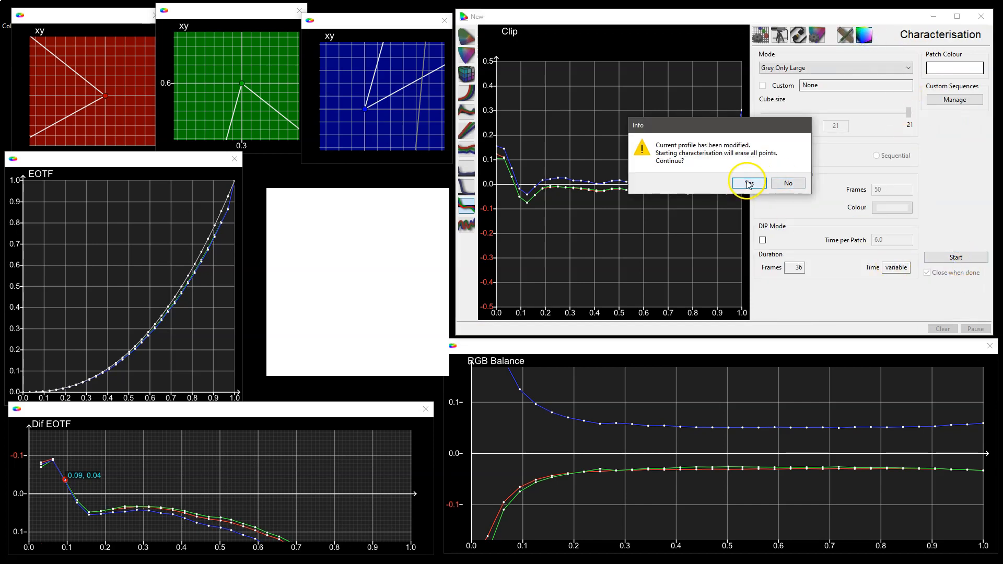
left_click(749, 183)
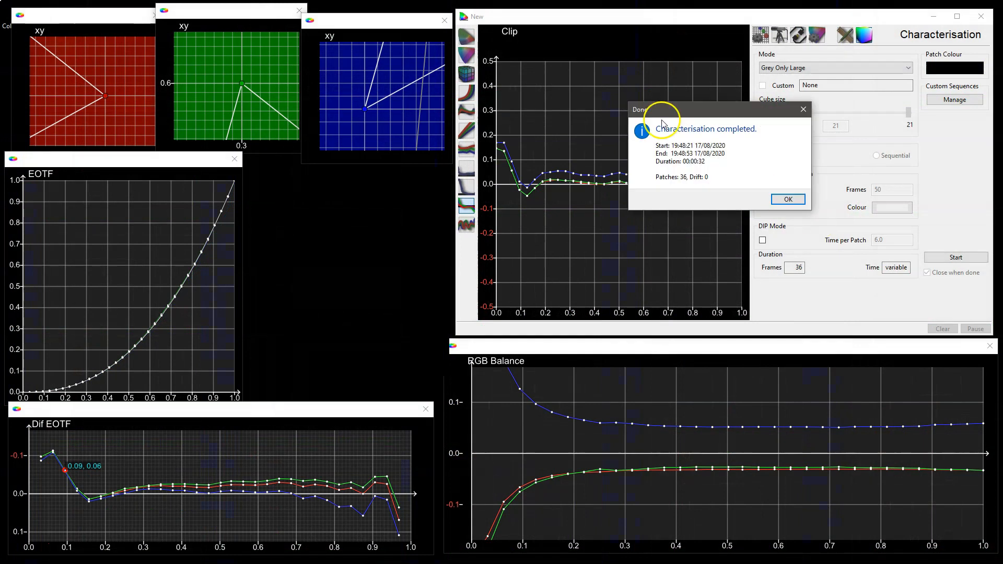
left_click(793, 200)
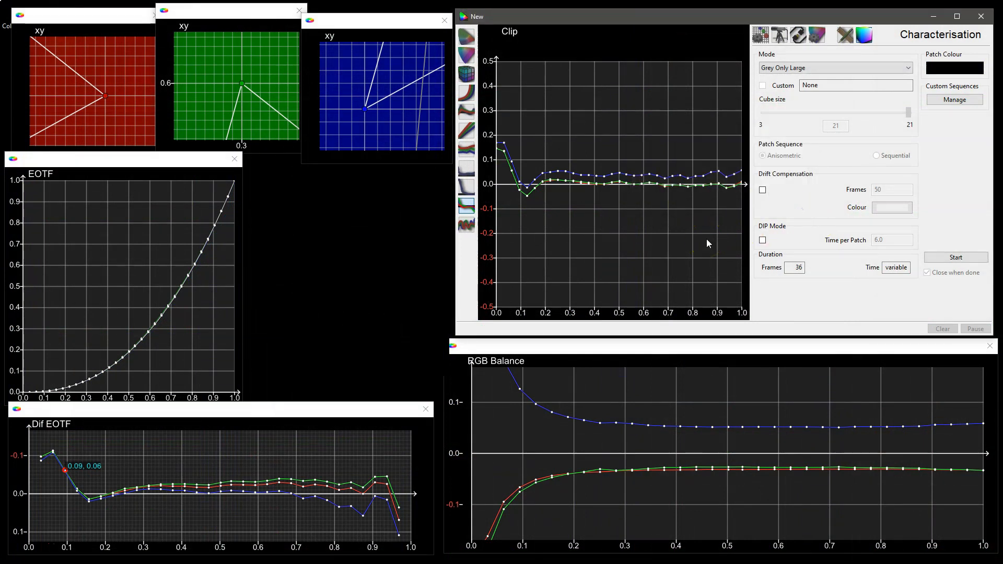
left_click(761, 35)
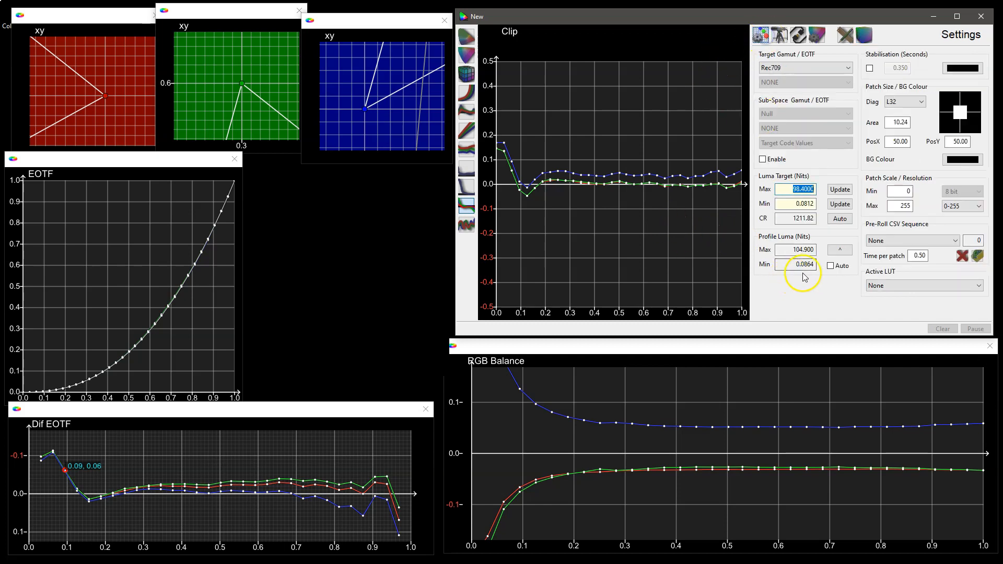
left_click(840, 250)
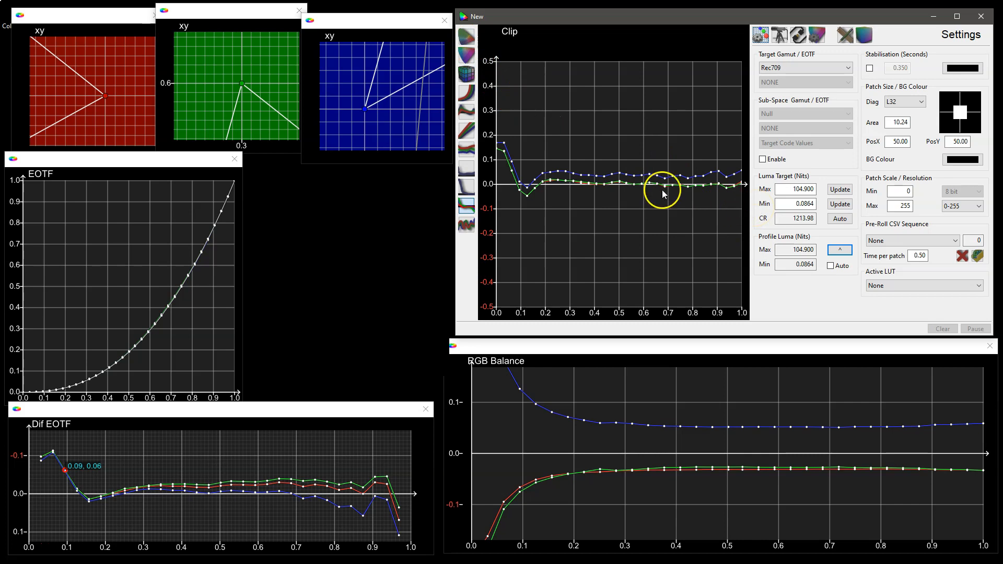
Examine the grey scale points in the xy gamut graph and the 3D graph, including a close-up around the white point.
left_click(465, 37)
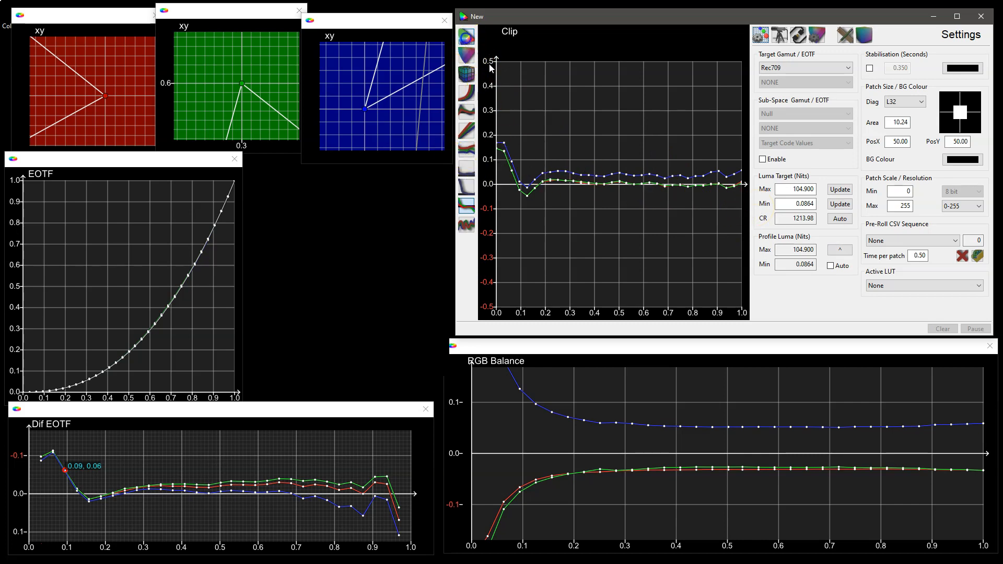
double_click(637, 176)
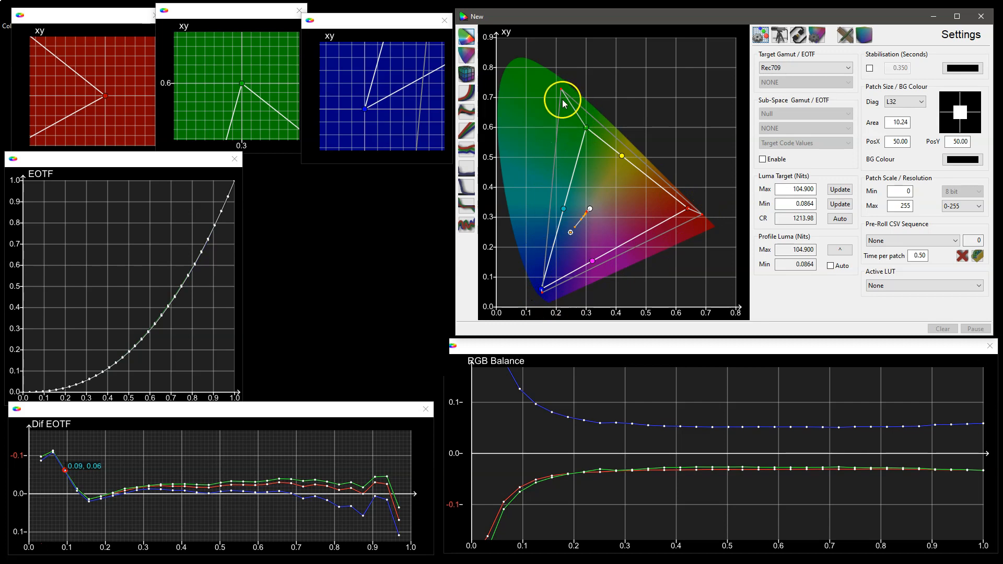
left_click(467, 74)
left_click_drag(626, 211, 598, 106)
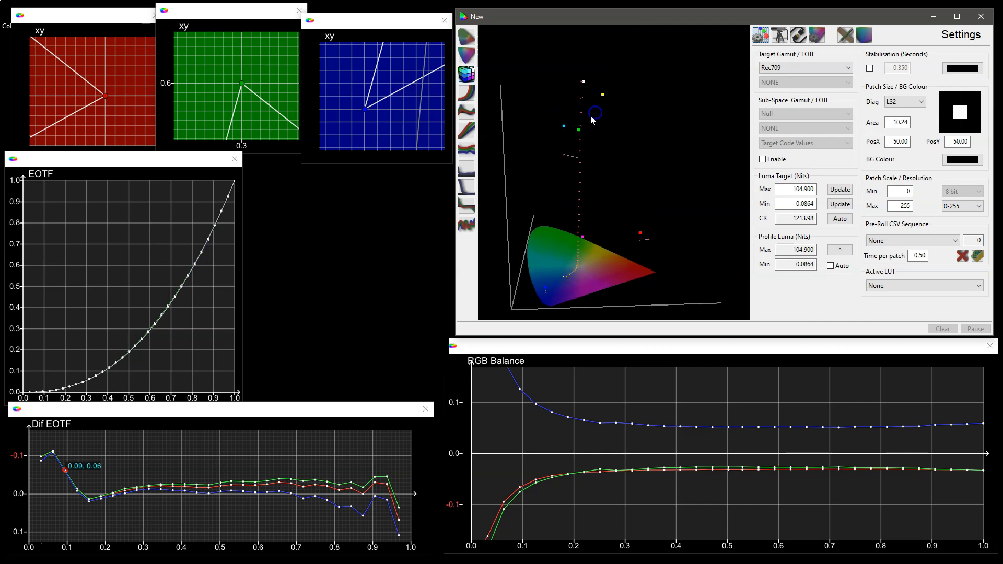
left_click(466, 36)
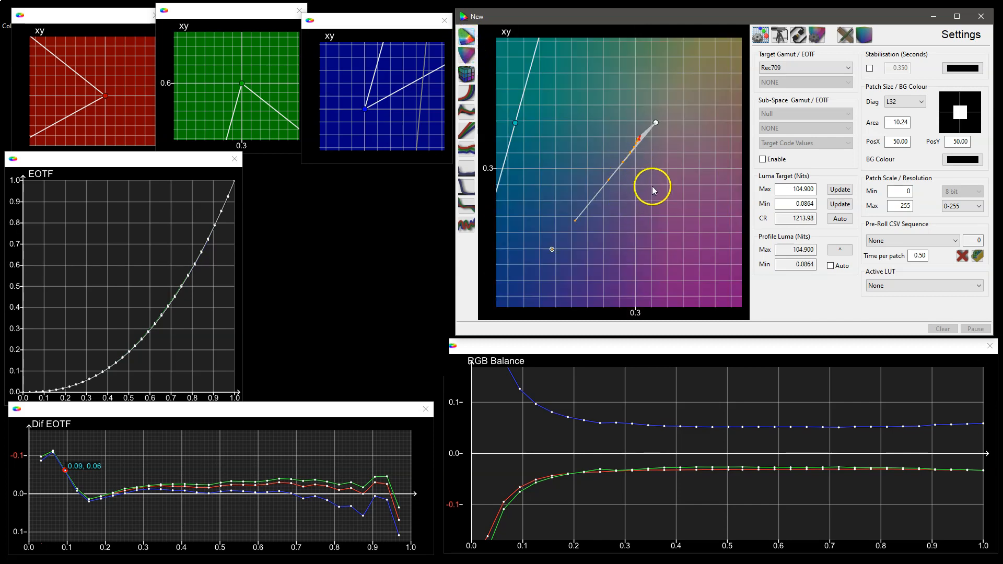
right_click(653, 186)
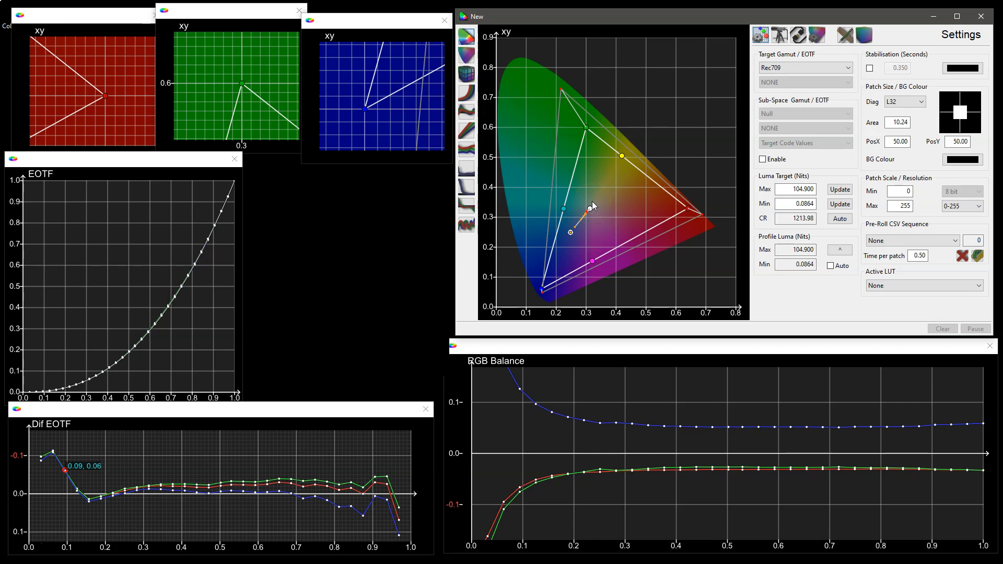
Bring the main ColourSpace window into view and list the user profiles in Manage Spaces.
left_click(729, 403)
left_click_drag(0, 118, 162, 24)
left_click(32, 52)
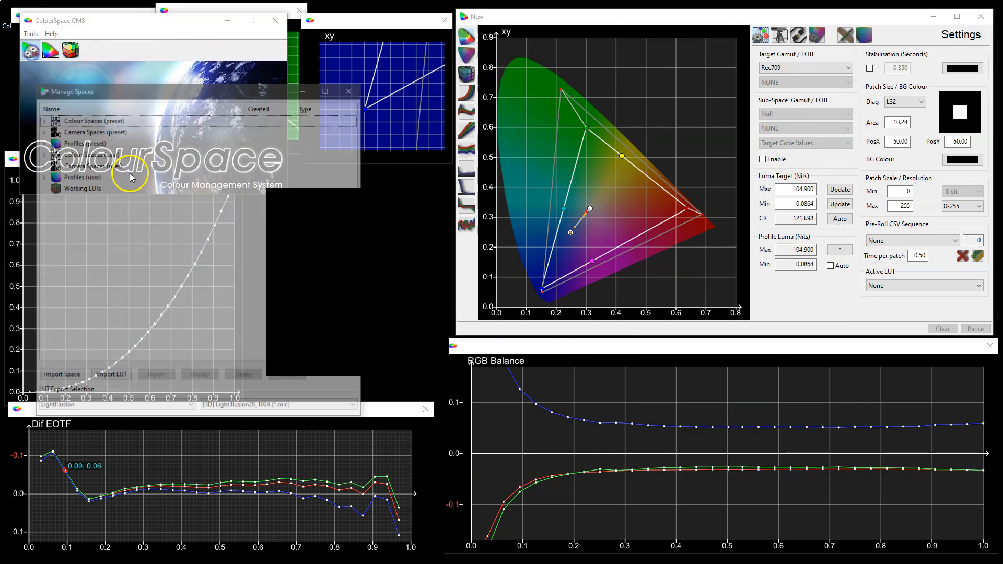
left_click(961, 107)
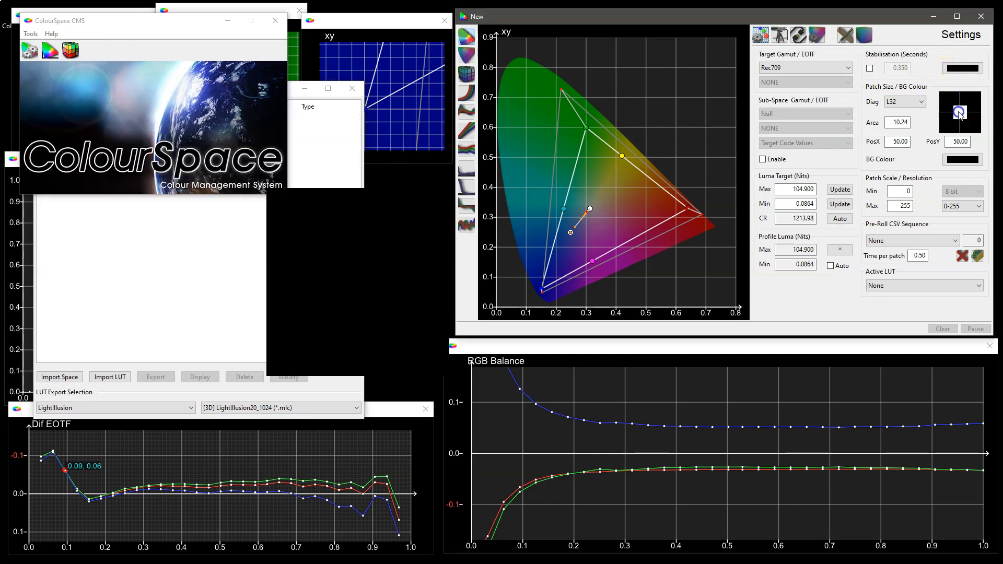
left_click(313, 164)
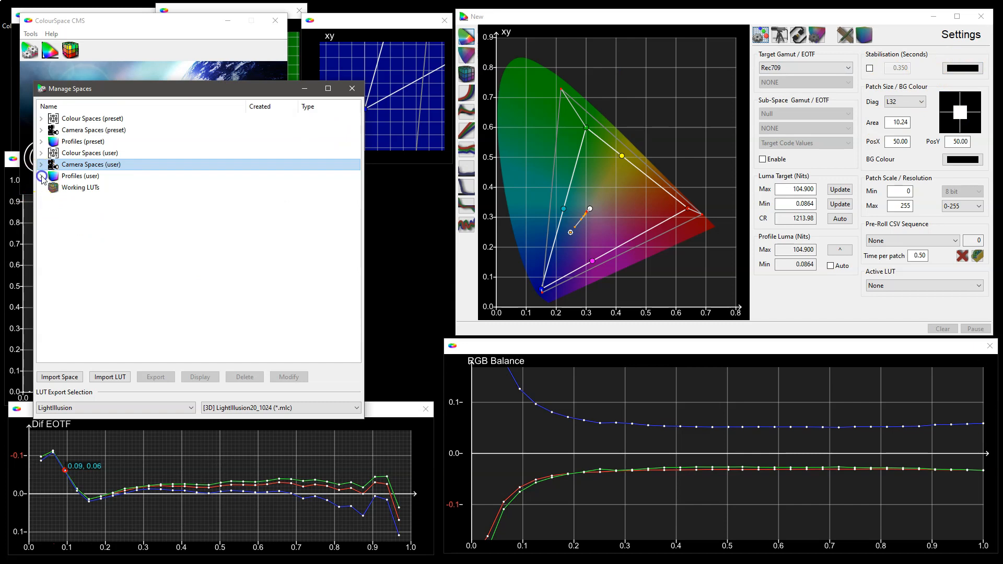
left_click(42, 176)
Save the current profile from Graph Options under the name Kroma-NoPM.
left_click(845, 35)
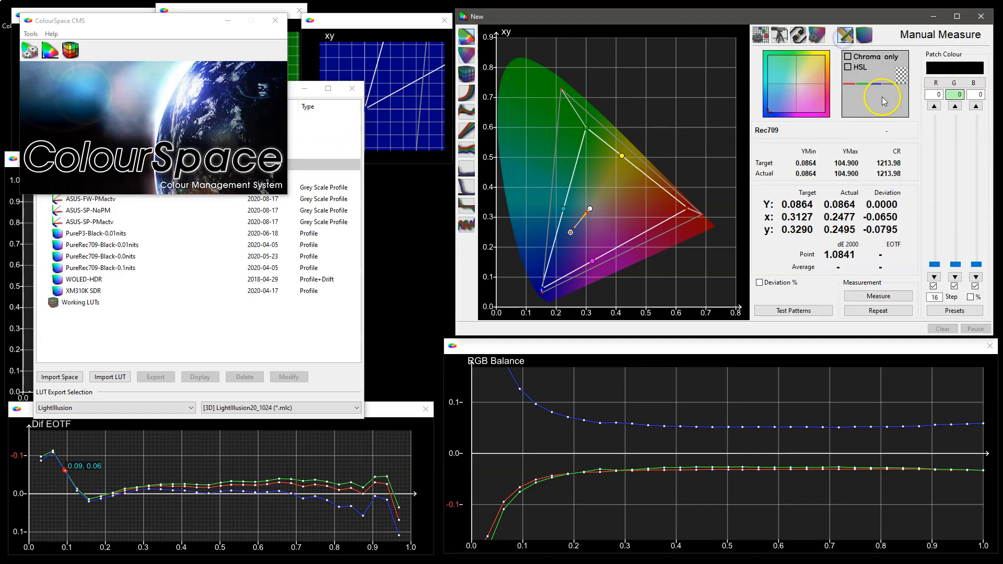
left_click(817, 35)
left_click(937, 150)
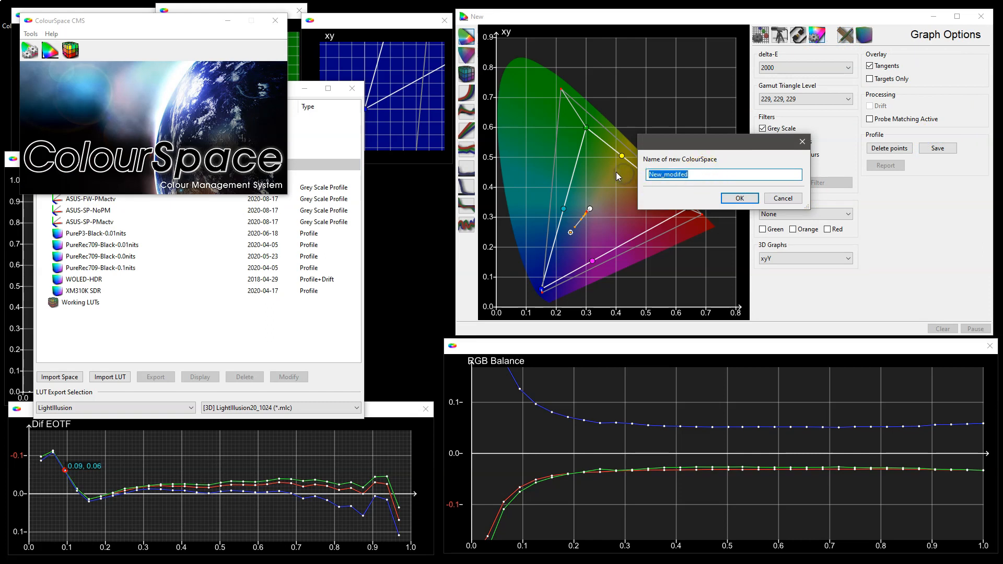
type("Kroma-NoPM")
left_click(739, 198)
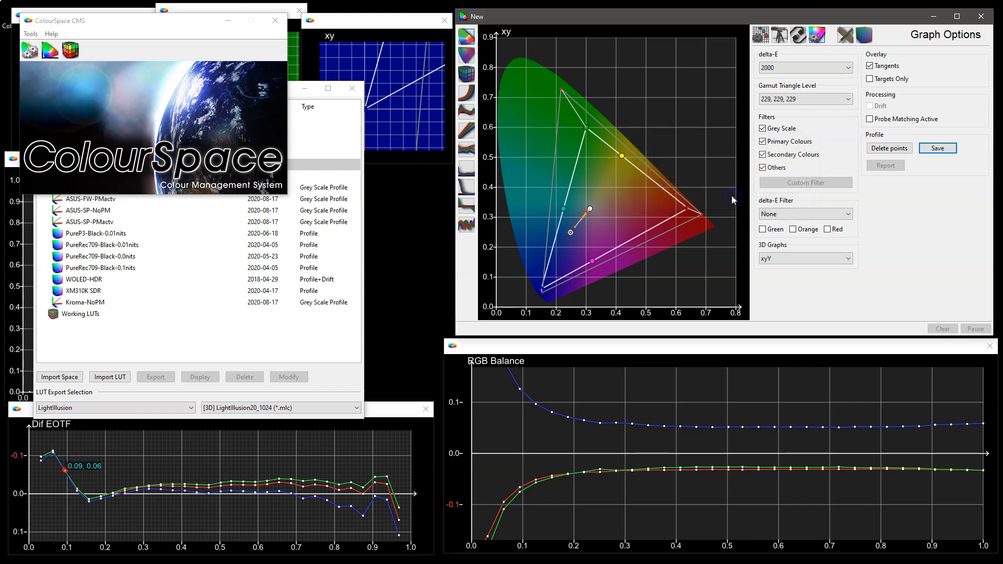
Extract a colour space from the Kroma-NoPM profile with the output name Kroma-NoPM-EXTR.
left_click(89, 307)
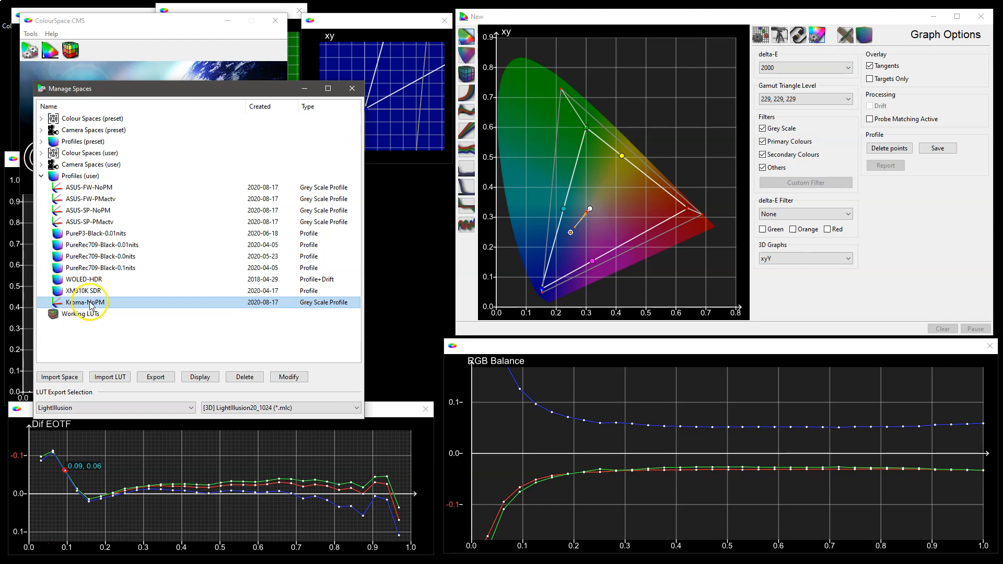
left_click(277, 378)
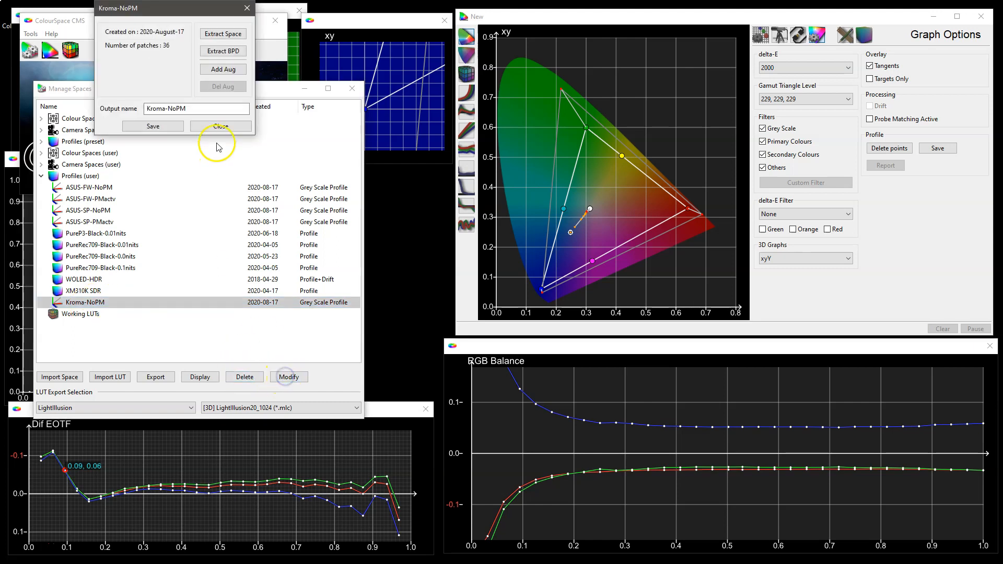
left_click_drag(179, 16, 184, 51)
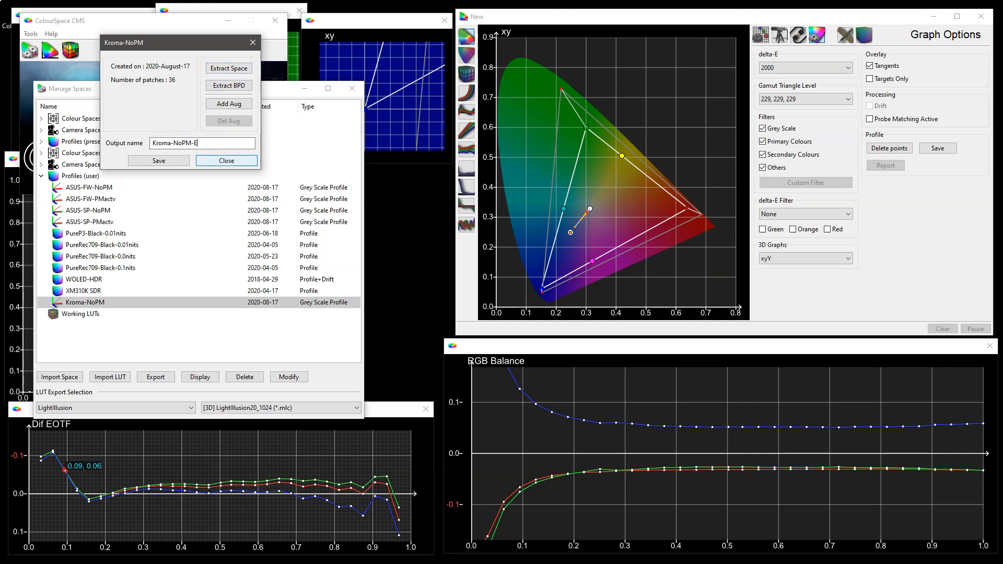
left_click(206, 144)
left_click(225, 70)
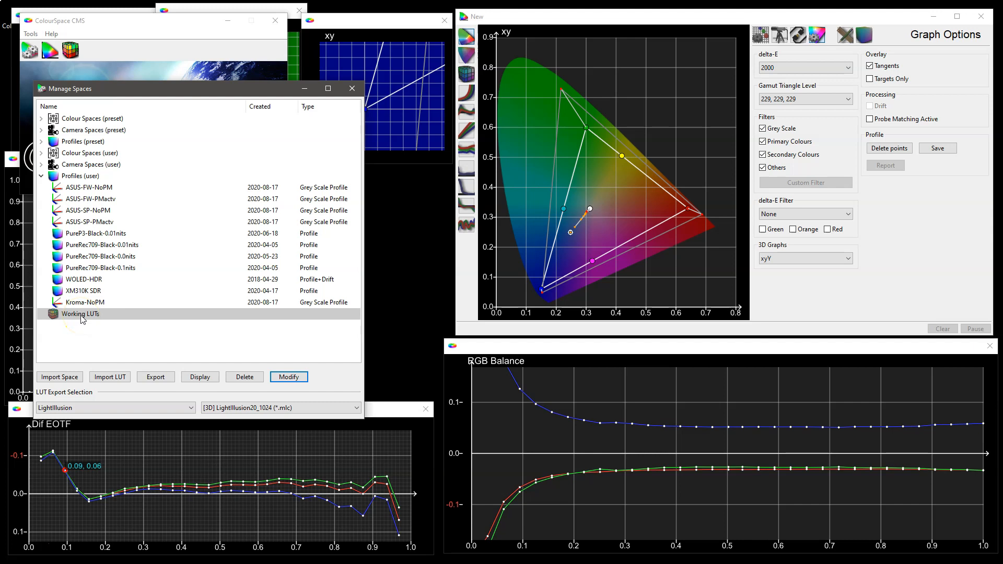
Close Manage Spaces and move the main ColourSpace window away from the graphs.
left_click(42, 176)
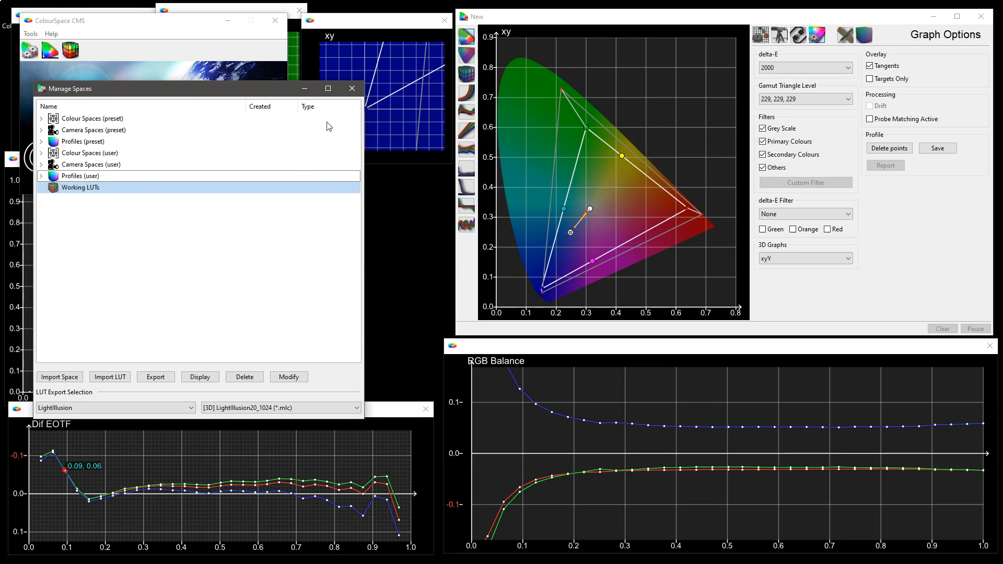
left_click(351, 89)
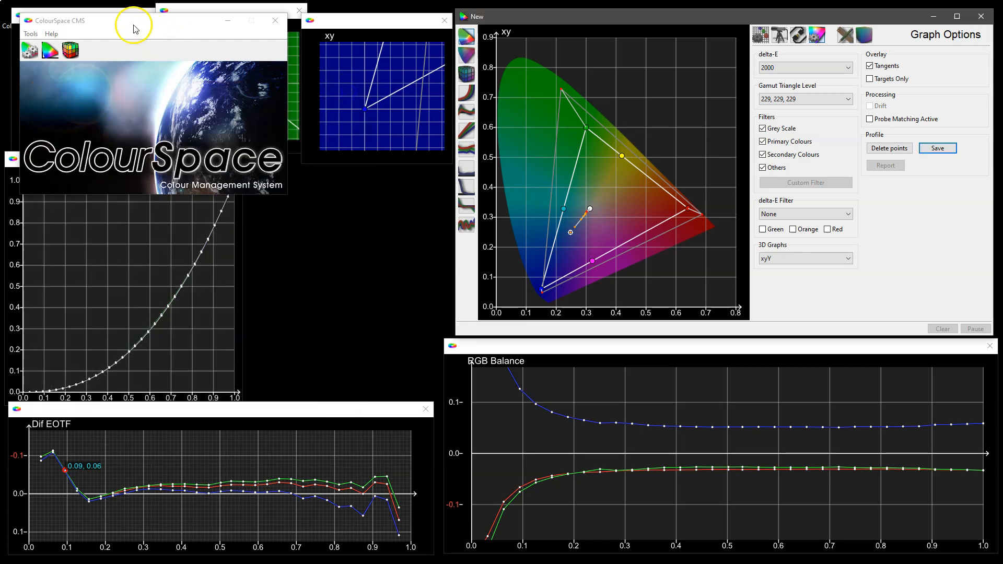
left_click_drag(134, 26, 1002, 181)
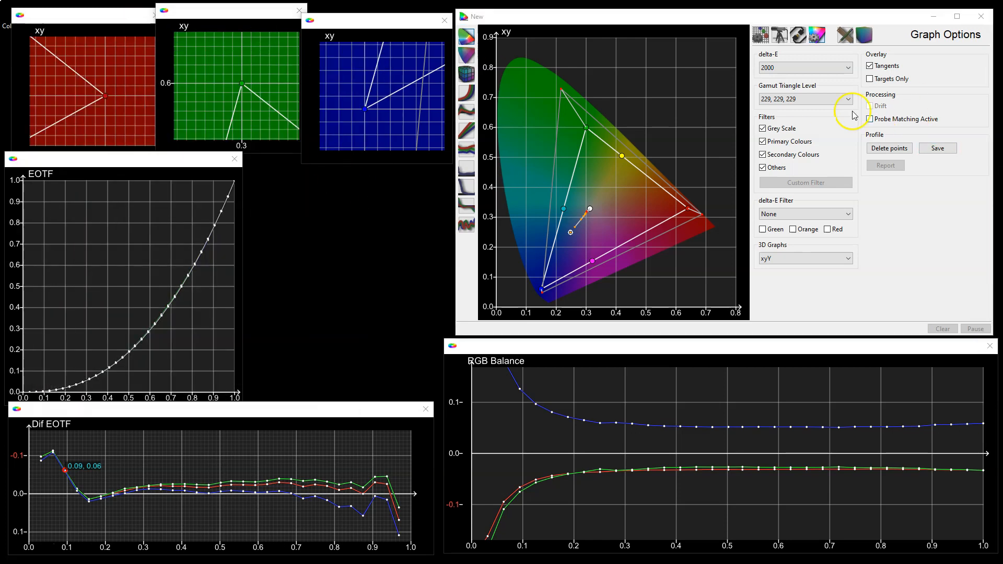
Set the target gamut and EOTF in Settings to Kroma-NoPM-EXTR.
left_click(761, 35)
left_click(793, 67)
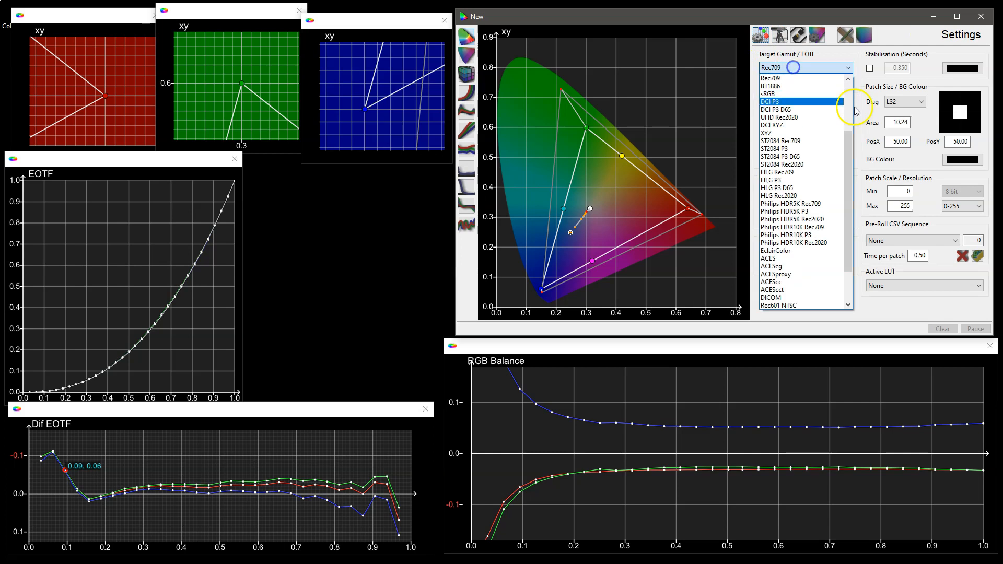
scroll(815, 251, "down", 2)
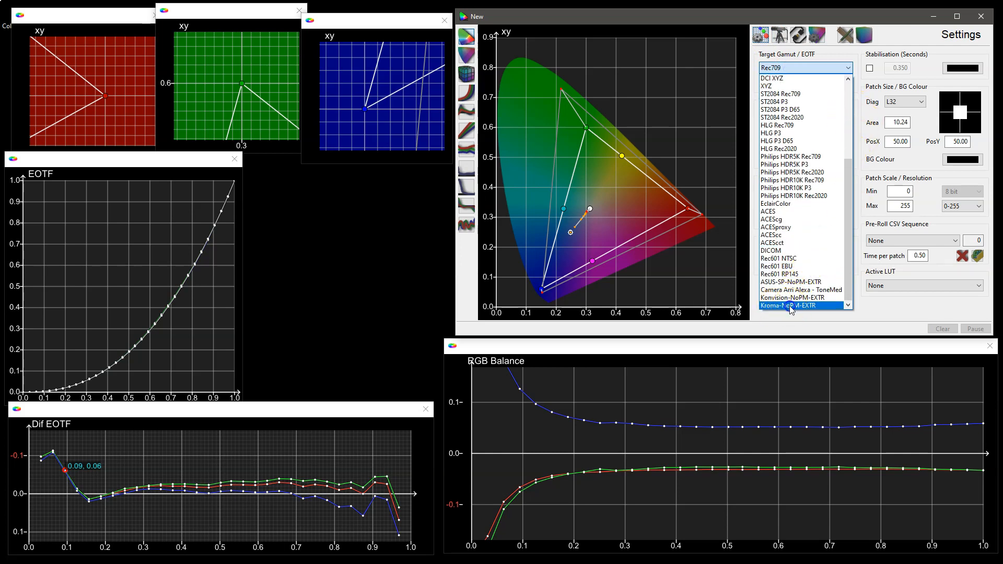
left_click(789, 306)
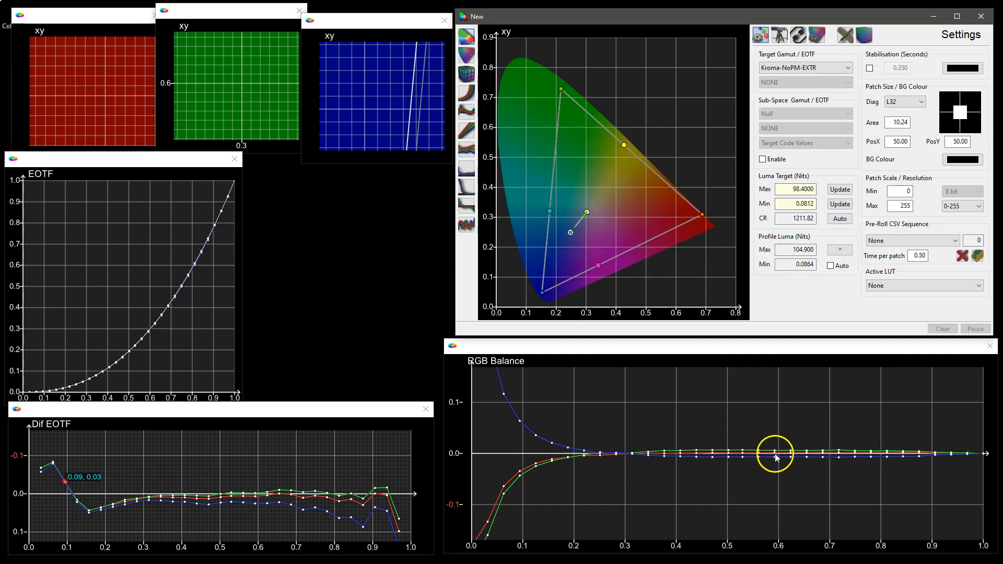
Set the target gamut and EOTF to Rec709 to compare the graphs against it.
left_click(820, 455)
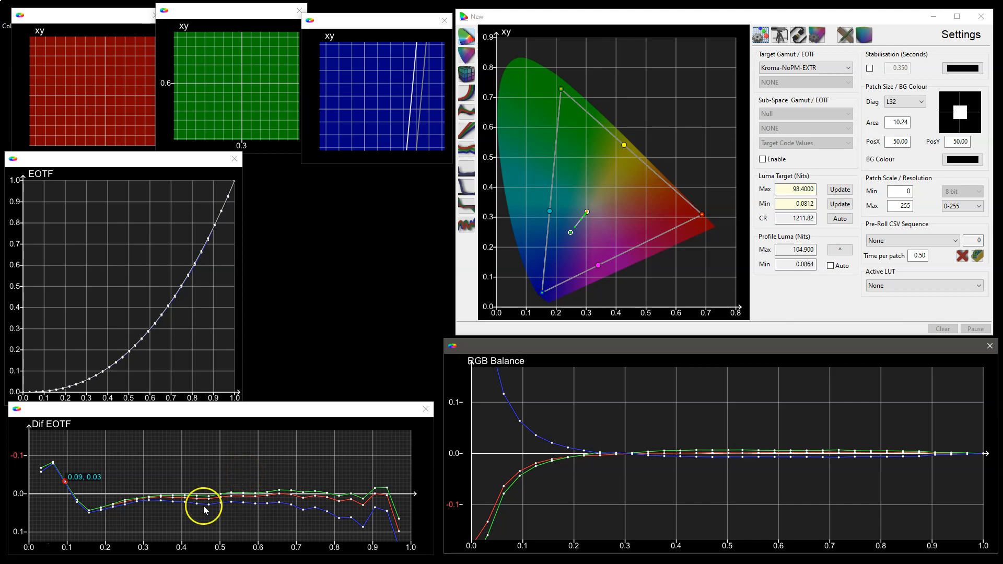
left_click_drag(182, 468, 175, 457)
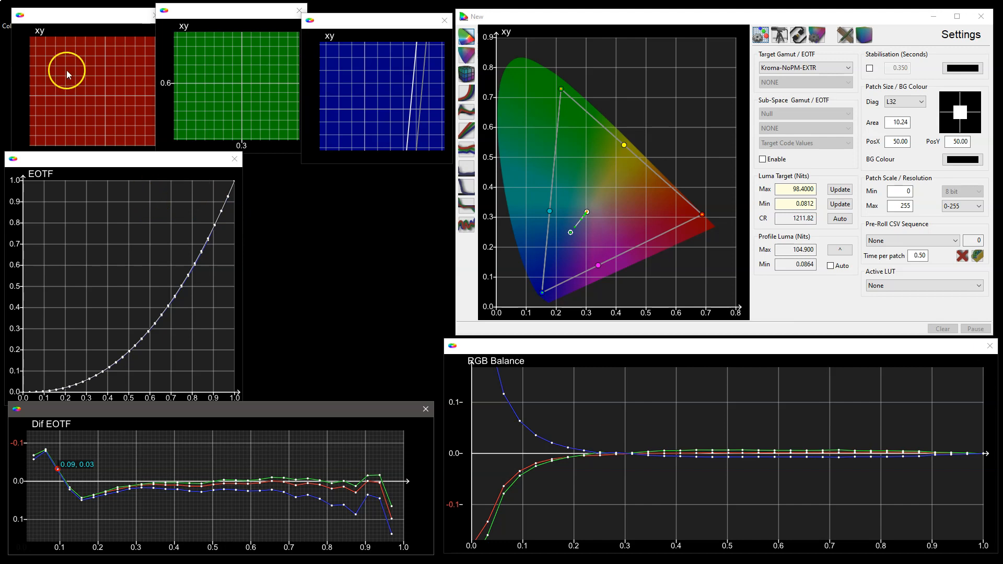
left_click(385, 93)
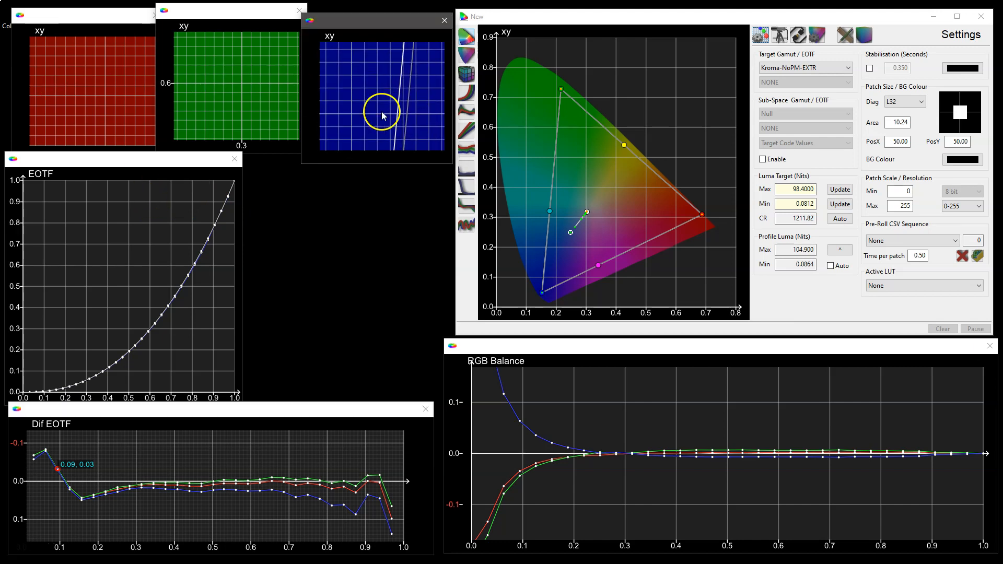
left_click(802, 68)
scroll(794, 163, "up", 5)
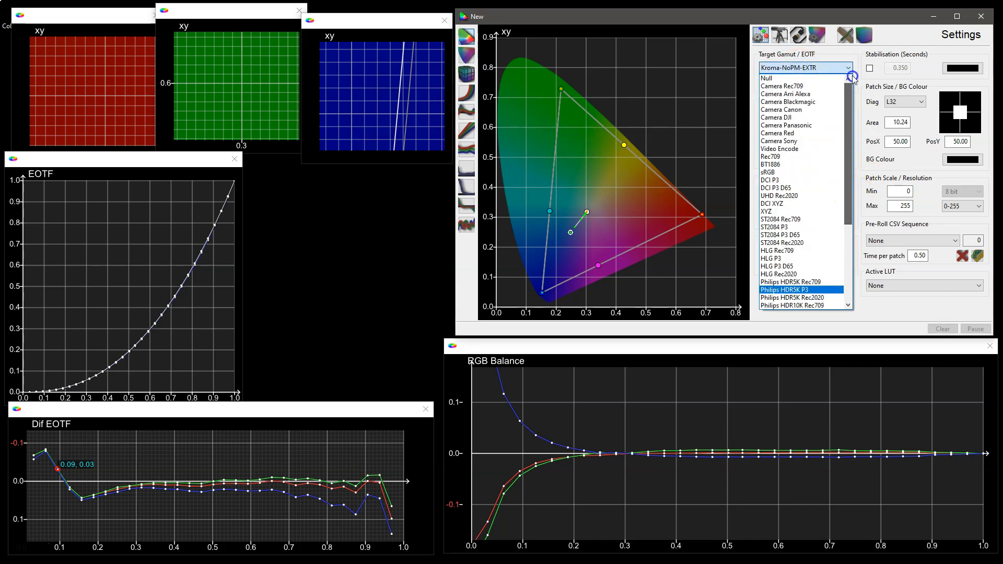
left_click(785, 158)
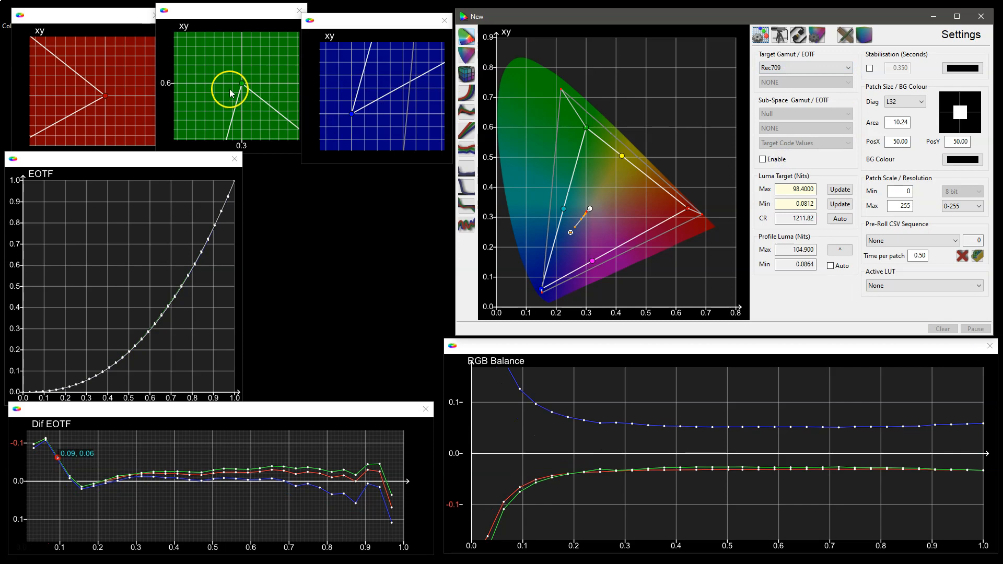
Set the target gamut and EOTF back to Kroma-NoPM-EXTR.
left_click(782, 68)
left_click_drag(847, 146, 846, 195)
left_click(797, 307)
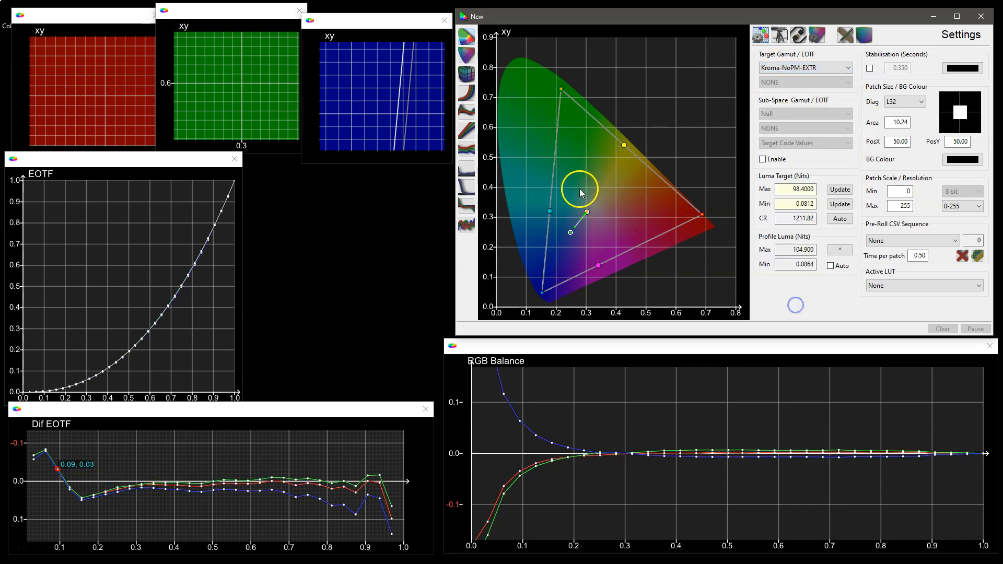
Reframe the small red and green xy graphs around the gamut triangle's red and green corners.
double_click(92, 101)
mouse_move(99, 102)
left_mouse_down()
mouse_move(80, 89)
mouse_move(114, 134)
mouse_move(107, 85)
mouse_move(112, 105)
mouse_move(82, 90)
mouse_move(110, 98)
mouse_move(111, 120)
mouse_move(91, 90)
mouse_move(105, 114)
mouse_move(70, 97)
mouse_move(95, 105)
left_mouse_up()
double_click(219, 90)
left_click_drag(216, 77, 254, 123)
left_click_drag(262, 77, 240, 67)
scroll(240, 67, "up", 5)
left_click_drag(248, 134, 246, 49)
scroll(246, 50, "up", 5)
left_click_drag(245, 117, 250, 91)
left_click_drag(216, 83, 251, 108)
left_click(236, 82)
left_click(97, 90)
Reframe the small blue xy graph closely around the gamut triangle's blue corner.
left_click(386, 112)
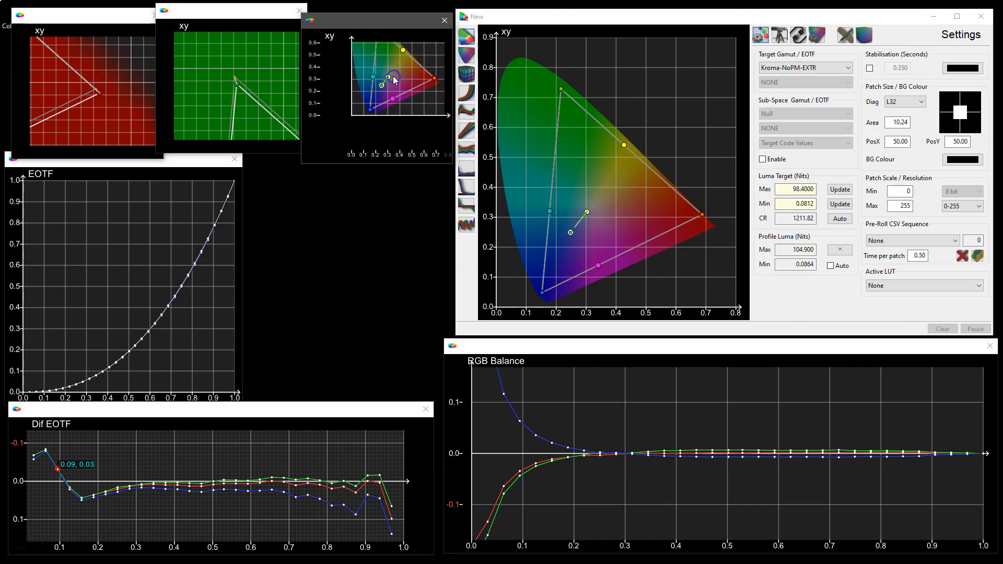
scroll(402, 79, "up", 5)
scroll(406, 73, "up", 3)
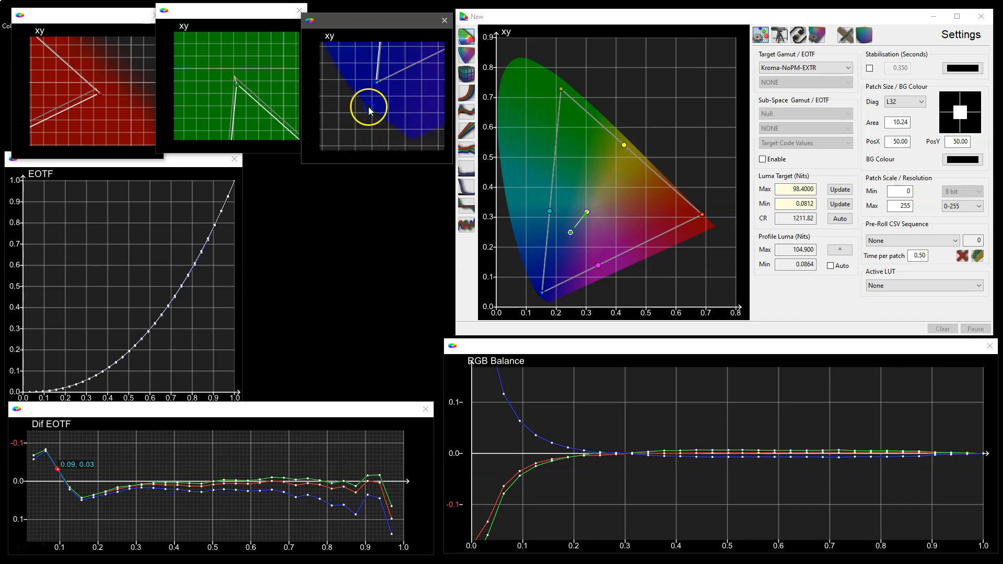
left_click_drag(388, 135, 397, 115)
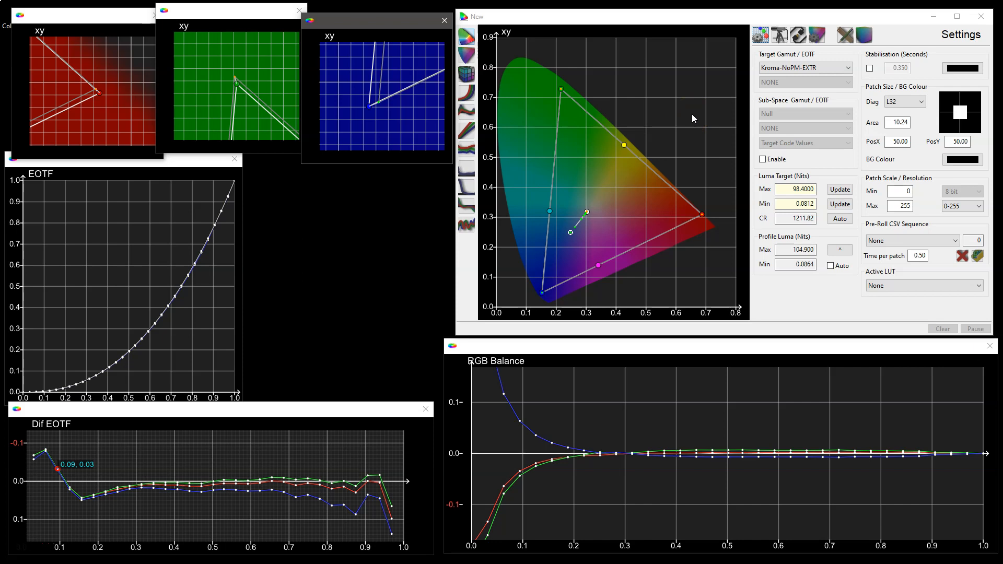
mouse_move(394, 115)
left_mouse_down()
mouse_move(398, 103)
mouse_move(397, 113)
left_mouse_up()
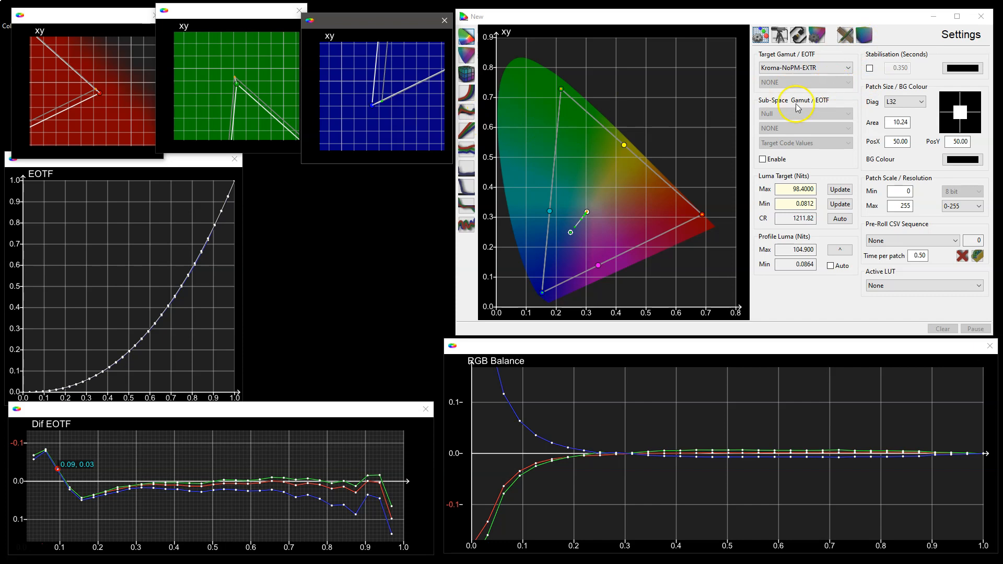
Set the characterisation mode to Cube with a cube size of 21 and enable drift compensation.
left_click(864, 35)
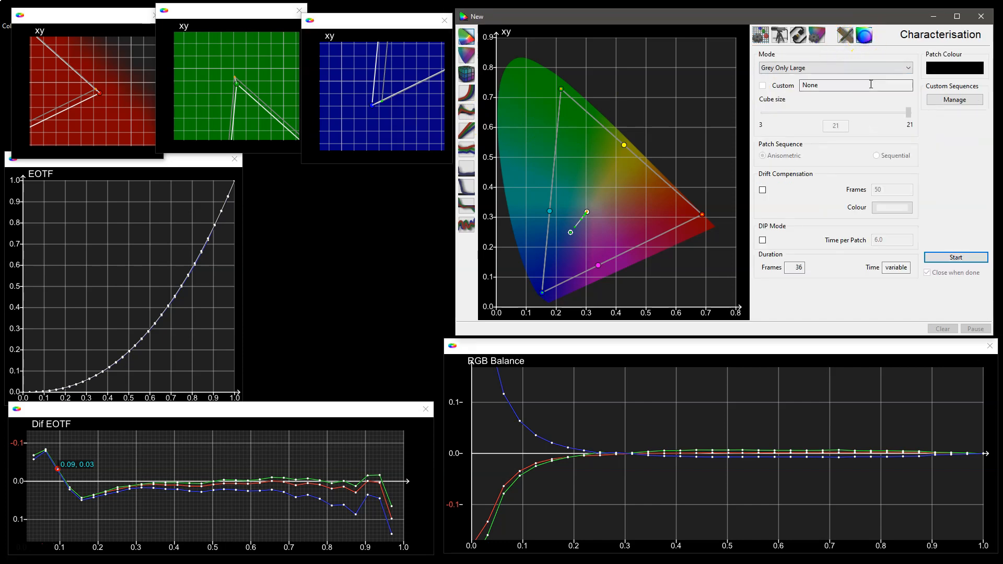
left_click(805, 69)
left_click(798, 80)
left_click_drag(910, 112, 922, 117)
left_click(763, 189)
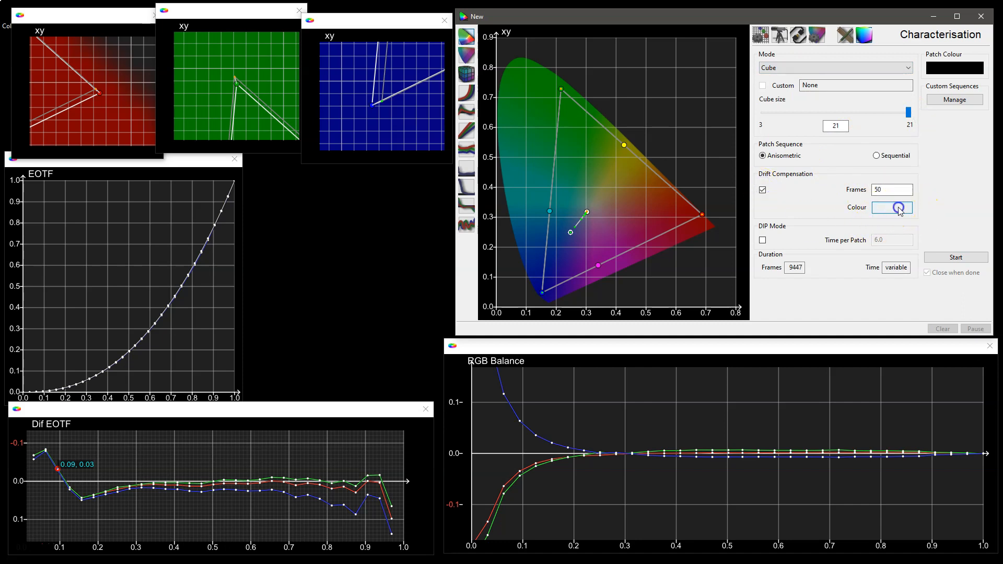
Try a mid-grey of 129, 129, 129 as the drift compensation colour, return it to 240, 240, 240 and dismiss the colour dialog.
left_click(895, 207)
left_click_drag(592, 35, 607, 53)
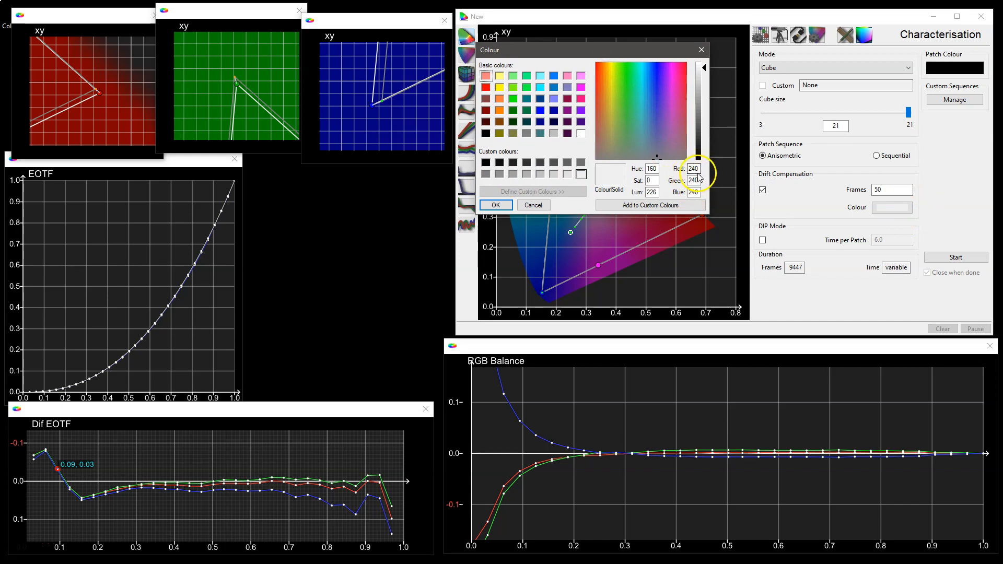
left_click(700, 109)
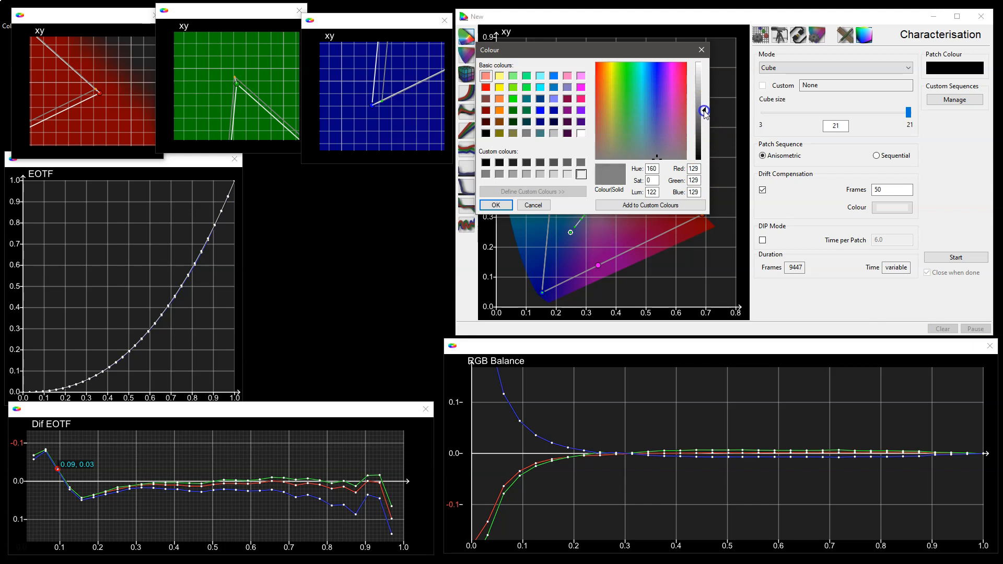
left_click_drag(705, 115, 706, 74)
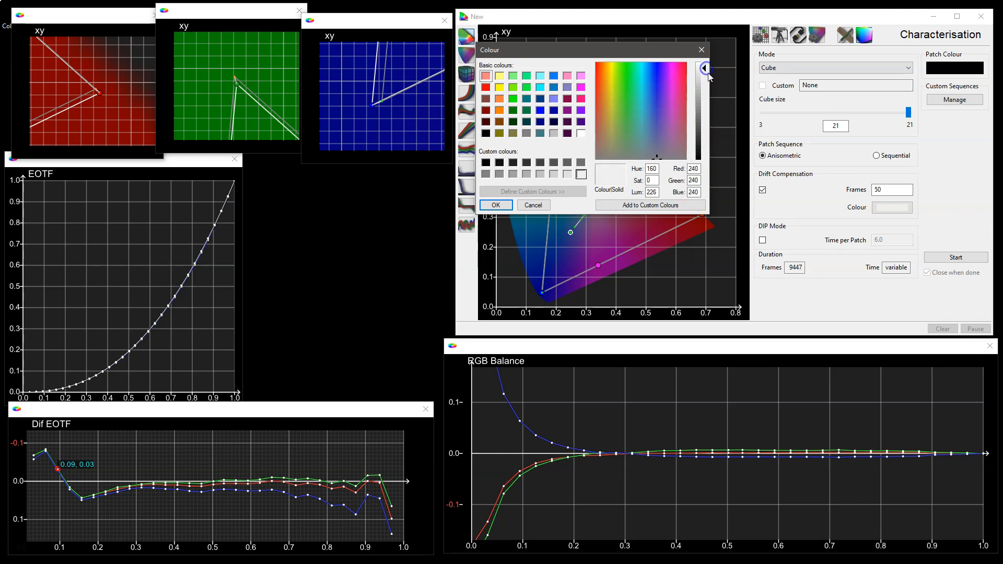
left_click(702, 50)
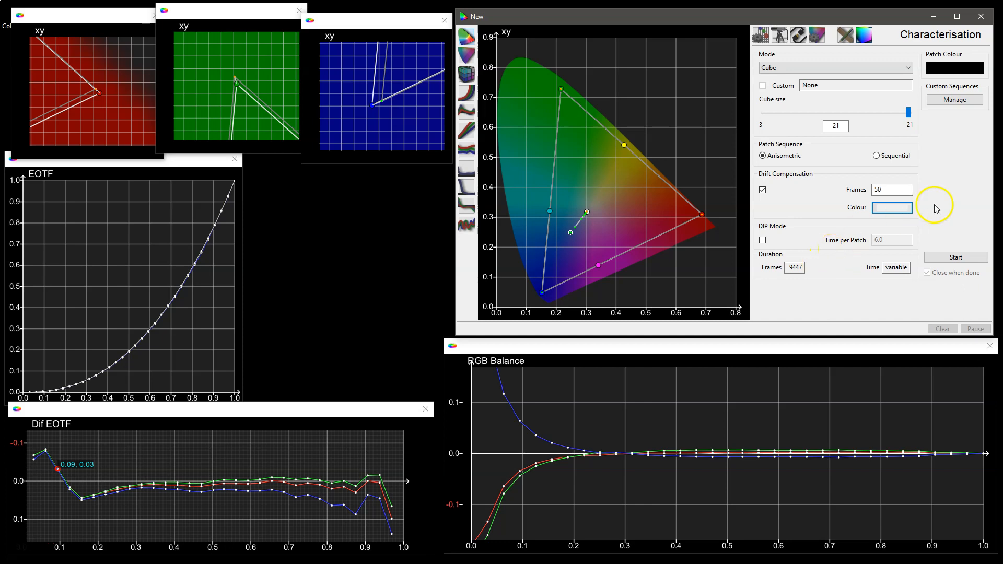
Start the cube characterisation with drift compensation.
left_click(953, 258)
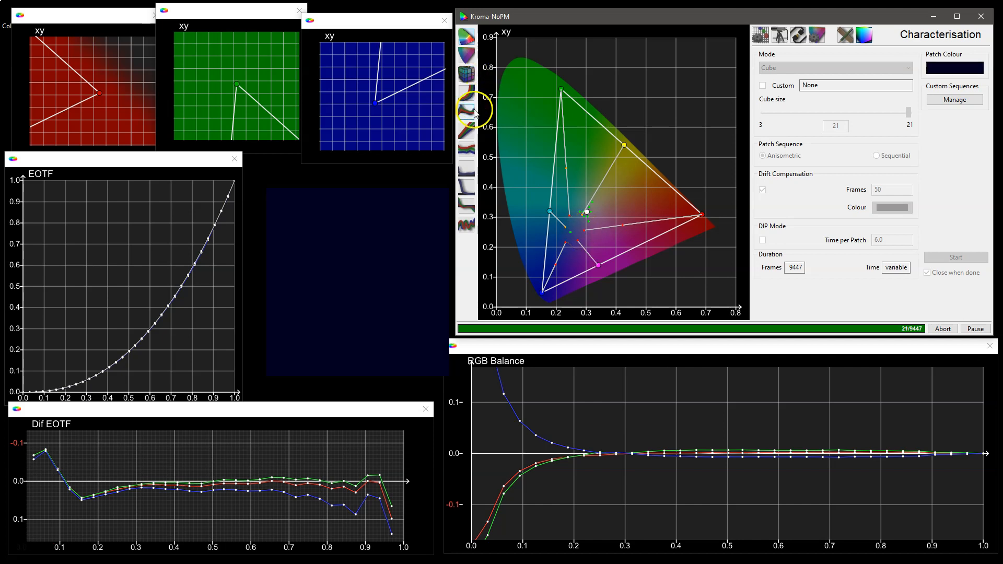
Show the incoming measurements in the 3D graph and examine their distribution from several angles.
left_click(467, 74)
left_click_drag(567, 112, 659, 222)
left_click_drag(600, 137, 584, 150)
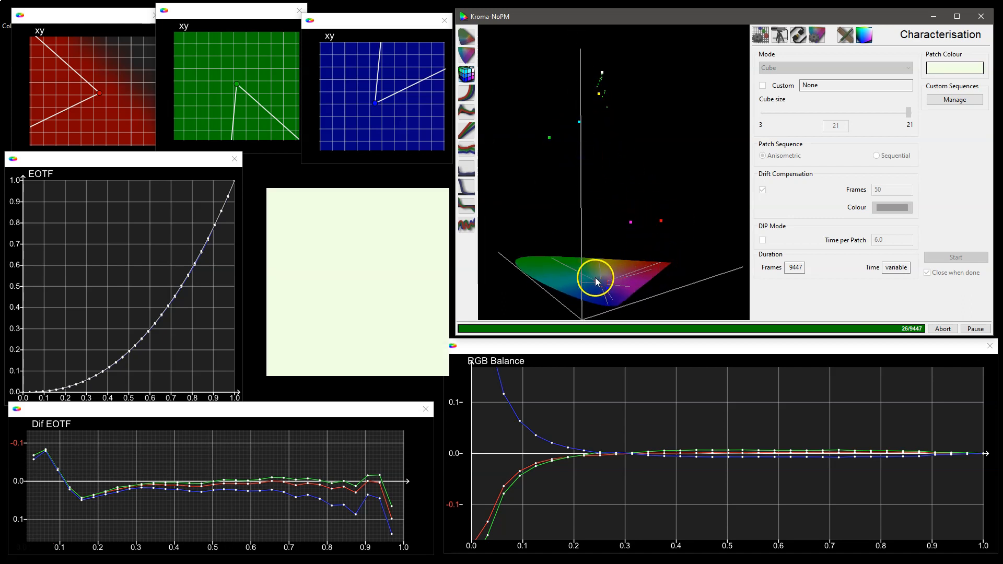
left_click_drag(571, 274, 629, 237)
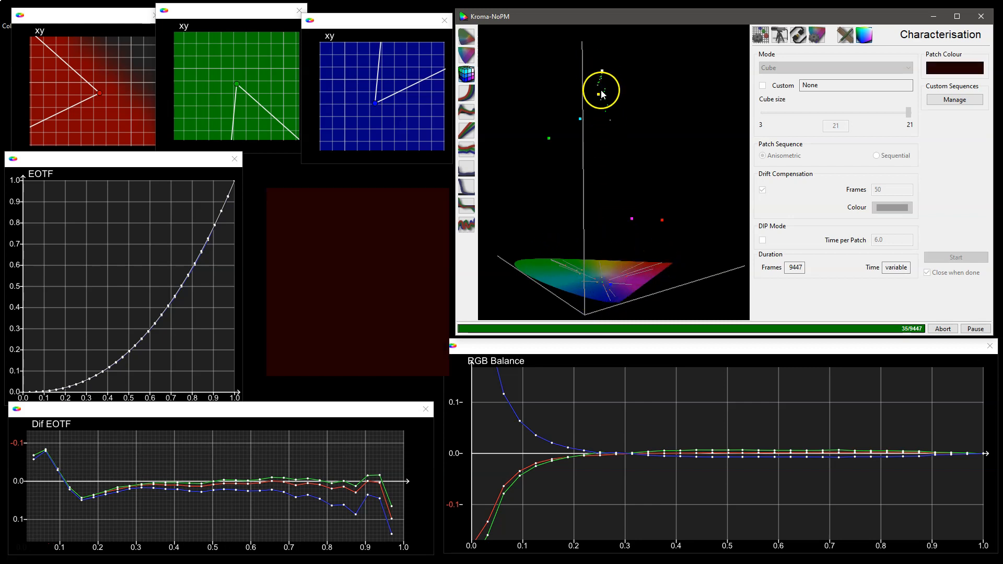
left_click_drag(601, 111, 586, 90)
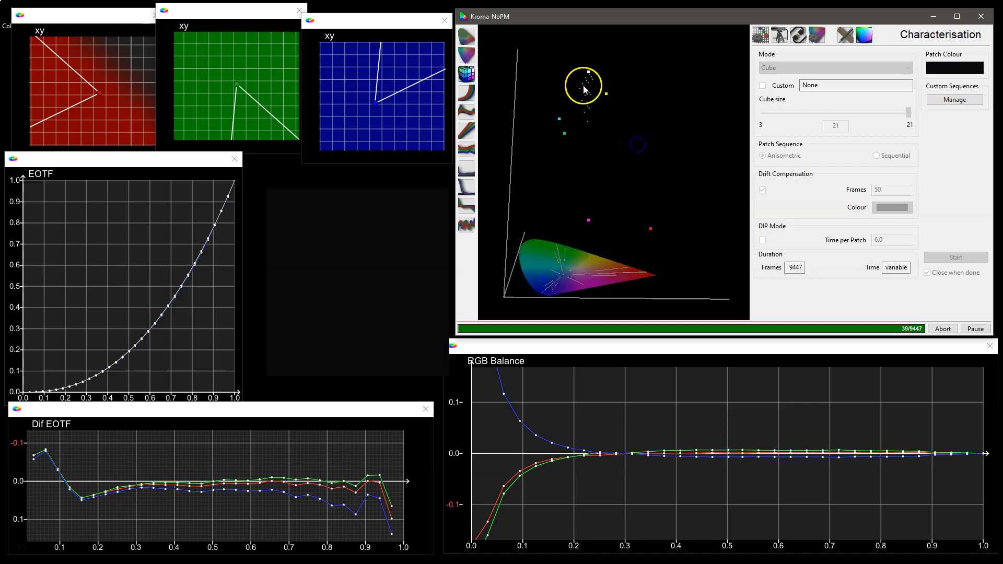
left_click_drag(630, 177, 660, 287)
left_click_drag(653, 209, 587, 138)
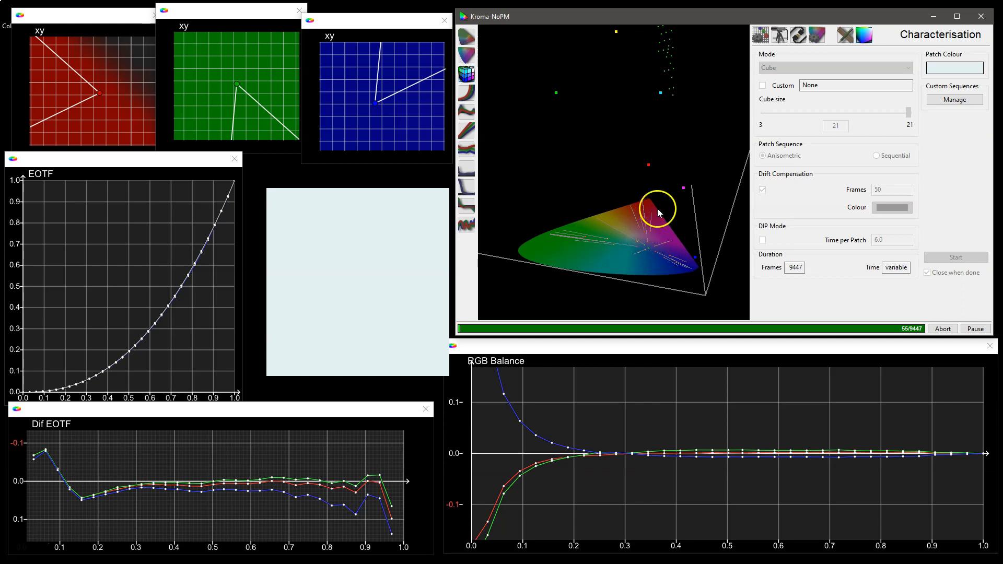
left_click_drag(650, 261, 542, 116)
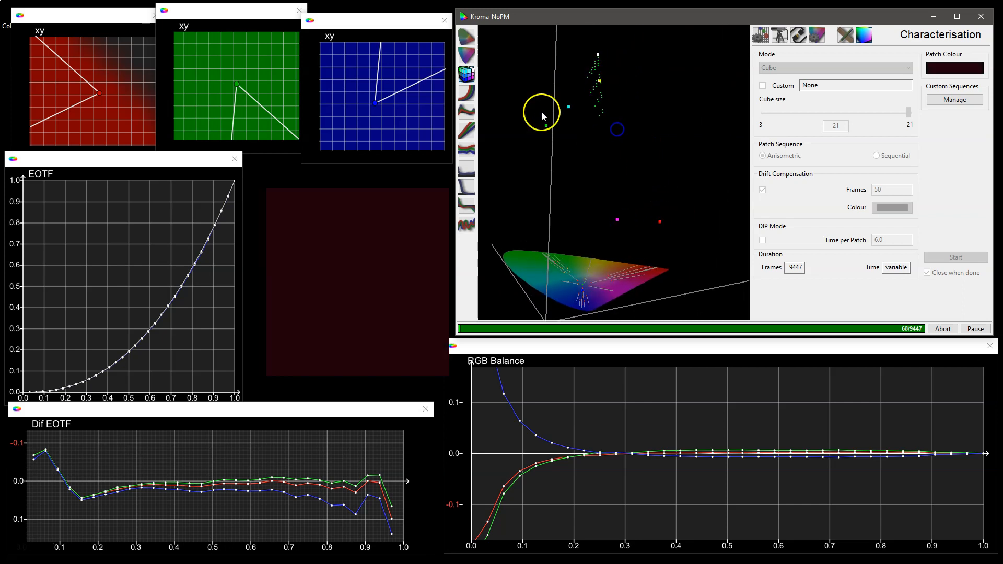
Check the measurements in the main xy and uv graphs and the blue corner in its small xy graph.
left_click(467, 36)
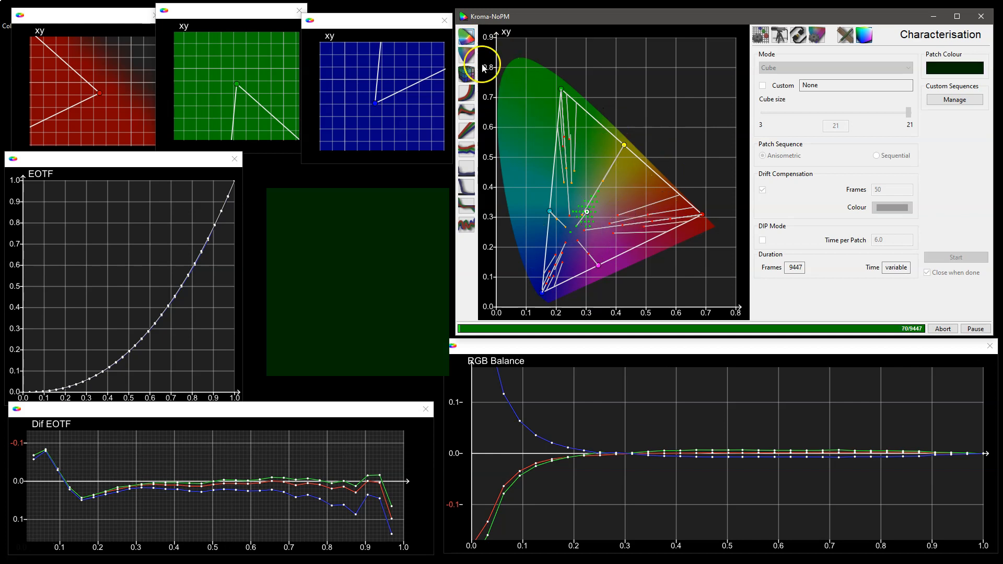
left_click(467, 54)
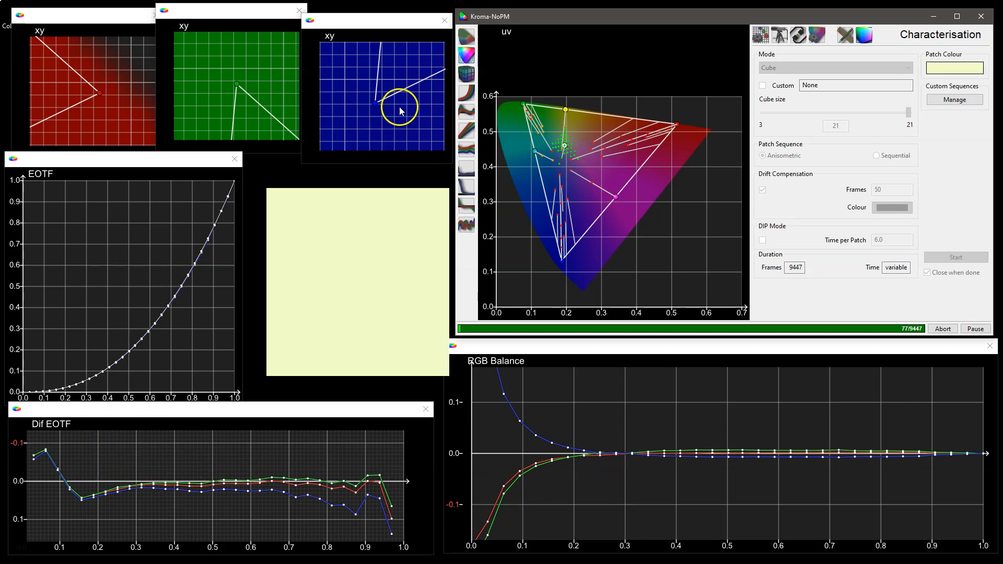
scroll(387, 92, "down", 2)
mouse_move(387, 93)
left_mouse_down()
mouse_move(385, 106)
mouse_move(391, 85)
mouse_move(381, 108)
mouse_move(411, 87)
mouse_move(393, 93)
mouse_move(410, 65)
mouse_move(394, 98)
left_mouse_up()
scroll(400, 106, "down", 2)
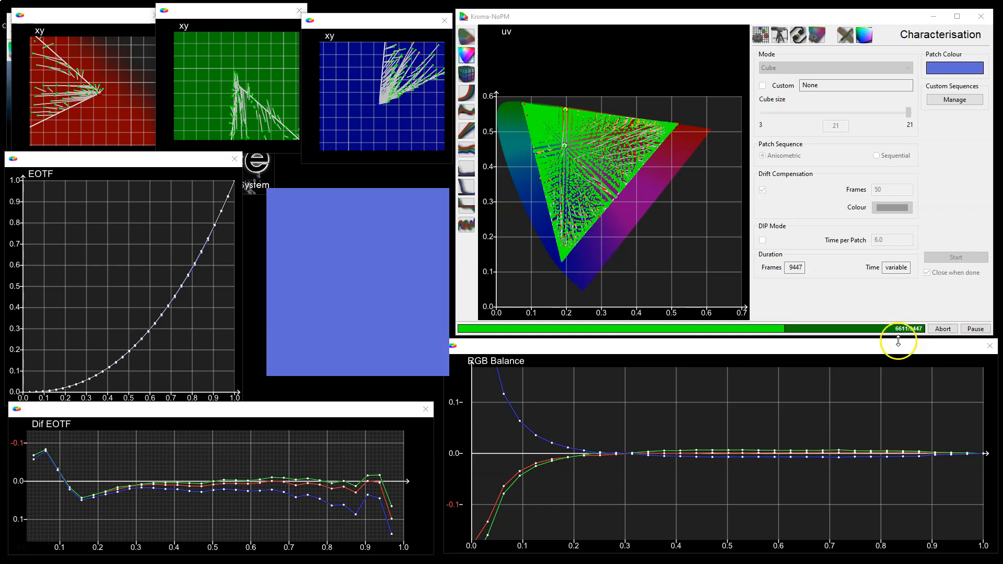
Examine the dense measurement points in the uv graph up close and return the main graph to 3D.
left_click(582, 177)
scroll(582, 177, "up", 4)
left_click_drag(589, 172, 654, 165)
scroll(610, 172, "up", 1)
left_click(480, 72)
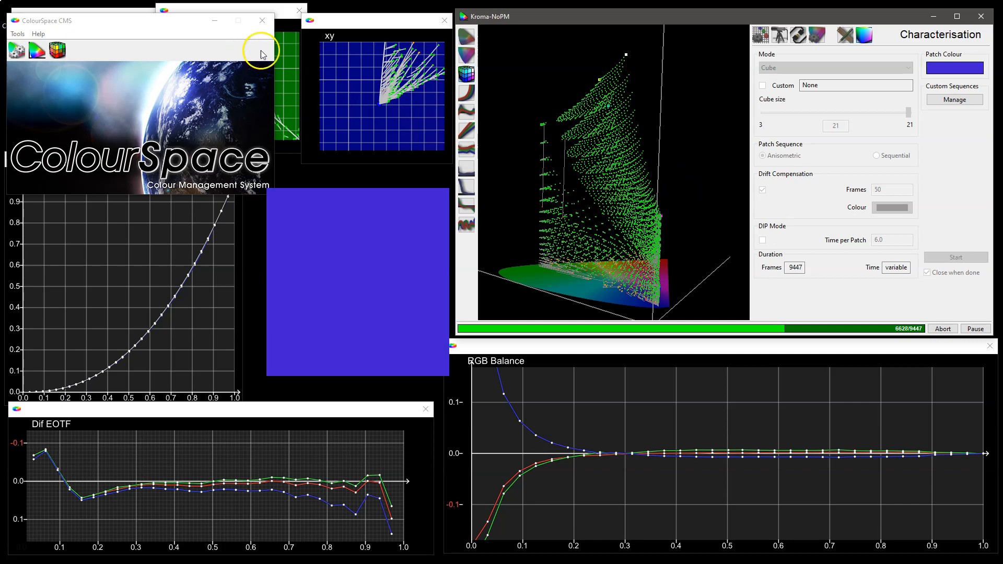
Move the main ColourSpace window off the graphs and recentre the small red, green and blue xy graphs on their corners.
left_click_drag(176, 27, 1002, 104)
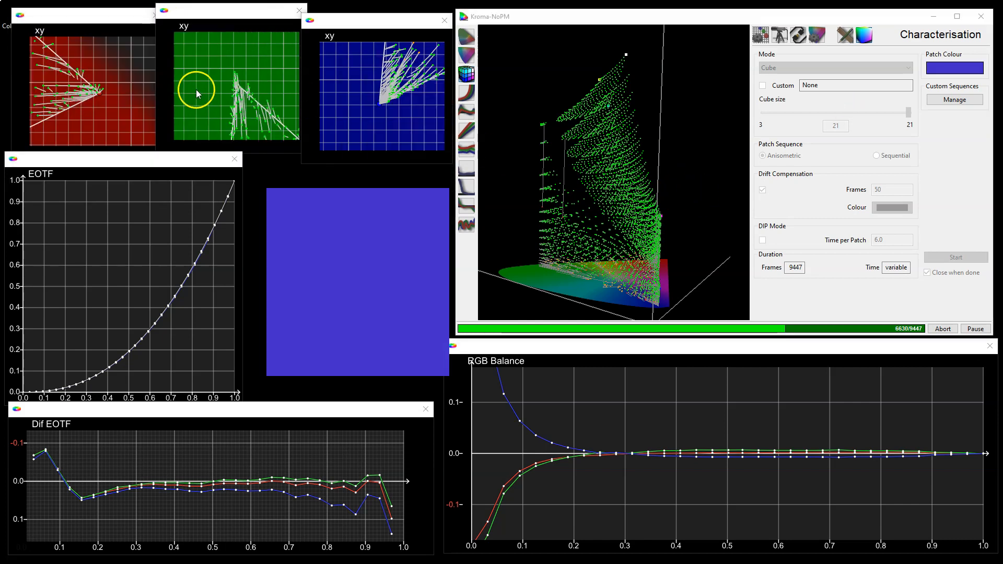
mouse_move(387, 93)
left_mouse_down()
mouse_move(346, 141)
mouse_move(376, 105)
left_mouse_up()
mouse_move(250, 97)
left_mouse_down()
mouse_move(206, 69)
mouse_move(233, 67)
mouse_move(231, 82)
mouse_move(255, 101)
mouse_move(255, 83)
mouse_move(257, 92)
left_mouse_up()
left_click_drag(98, 79, 110, 84)
Rotate the 3D graph to examine the spacing of the measured cube points.
left_click_drag(634, 163, 643, 188)
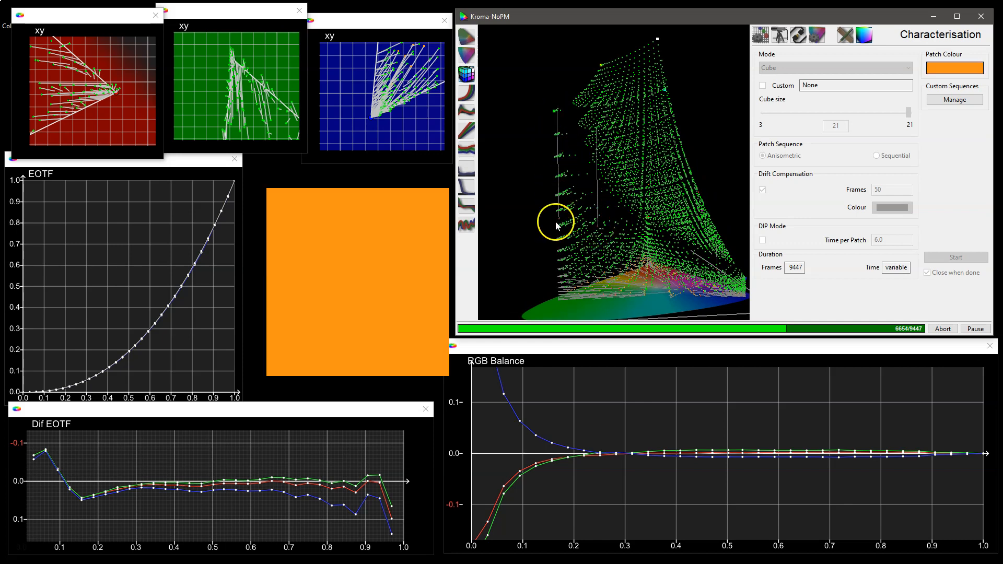
left_click_drag(616, 195, 642, 183)
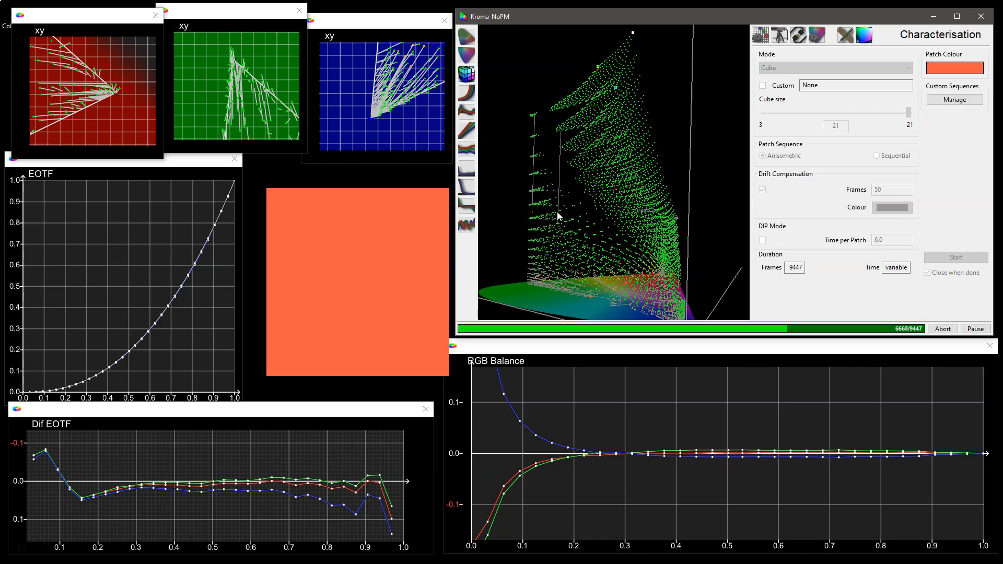
left_click(579, 223)
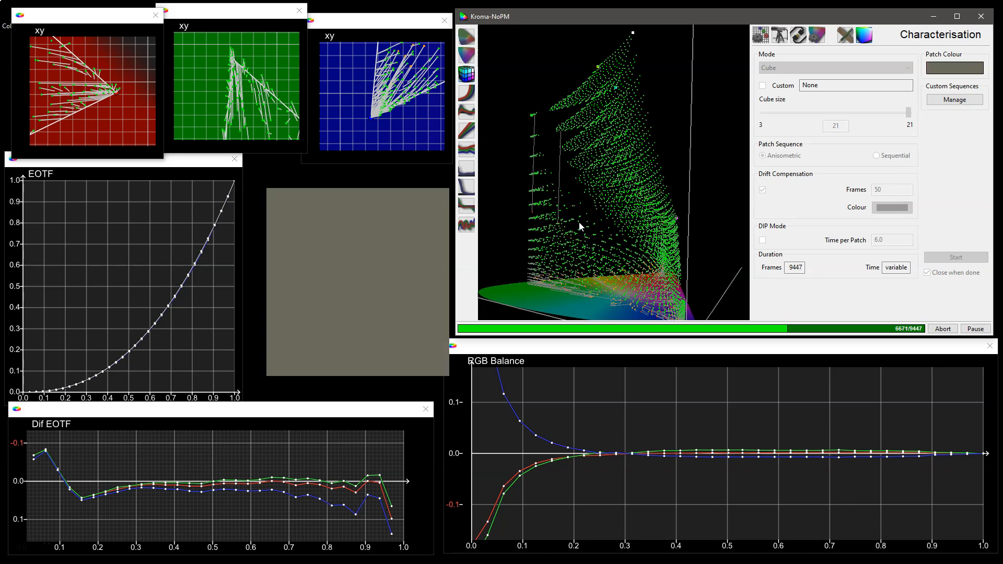
left_click_drag(580, 223, 658, 174)
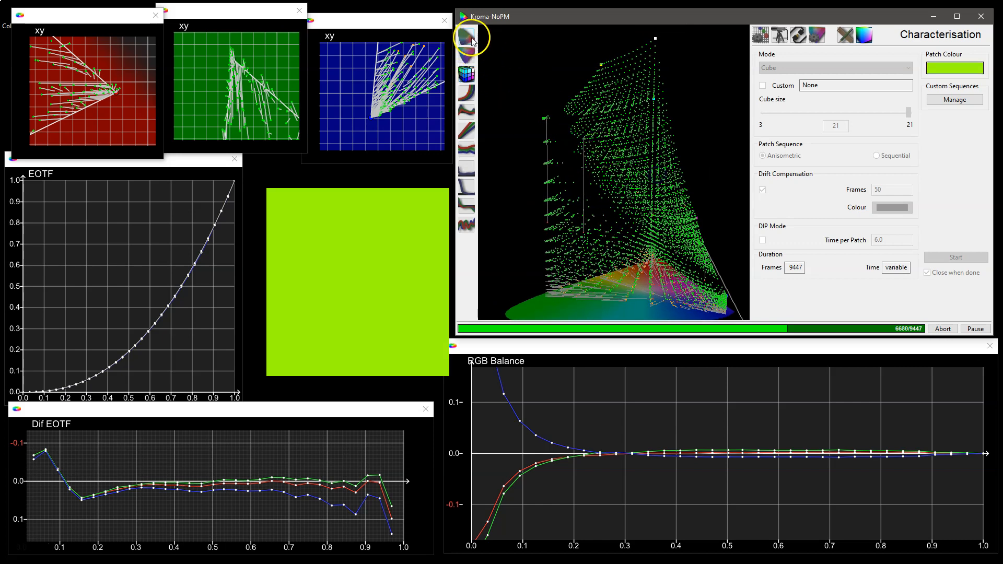
Display the xy graph closely around the white point and set the delta-E filter in Graph Options to Red only.
left_click(469, 39)
scroll(604, 194, "up", 3)
left_click_drag(601, 192, 656, 190)
left_click(819, 38)
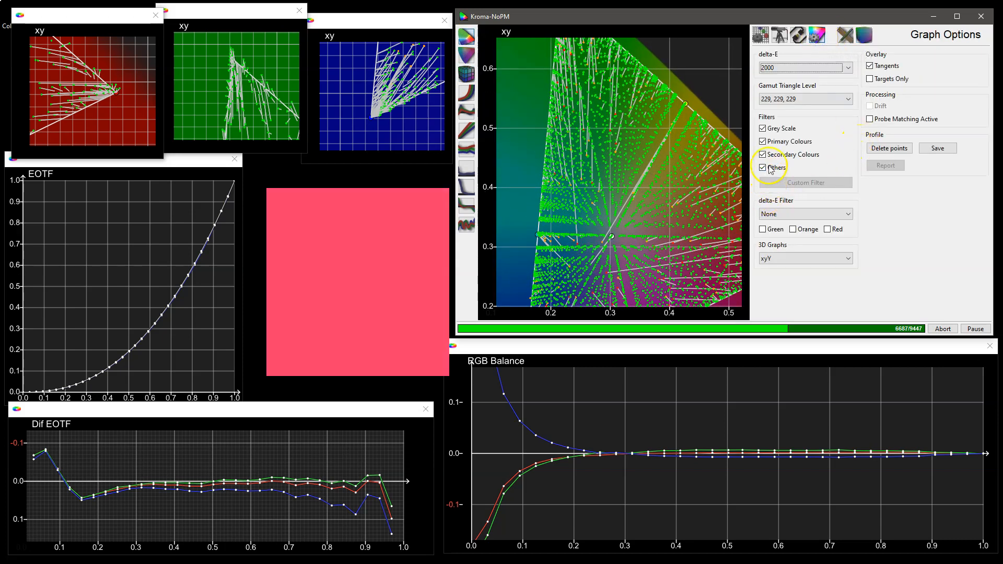
left_click(828, 230)
left_click_drag(658, 213, 651, 177)
Examine the filtered red delta-E points in the 3D graph and in the xy graph.
left_click(472, 76)
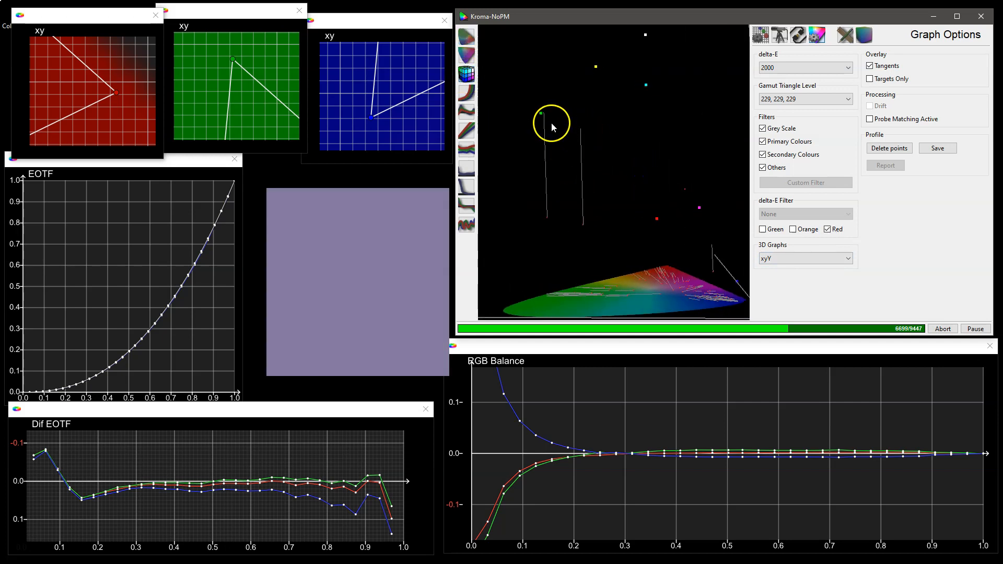
left_click_drag(638, 229, 647, 190)
left_click_drag(663, 290, 652, 258)
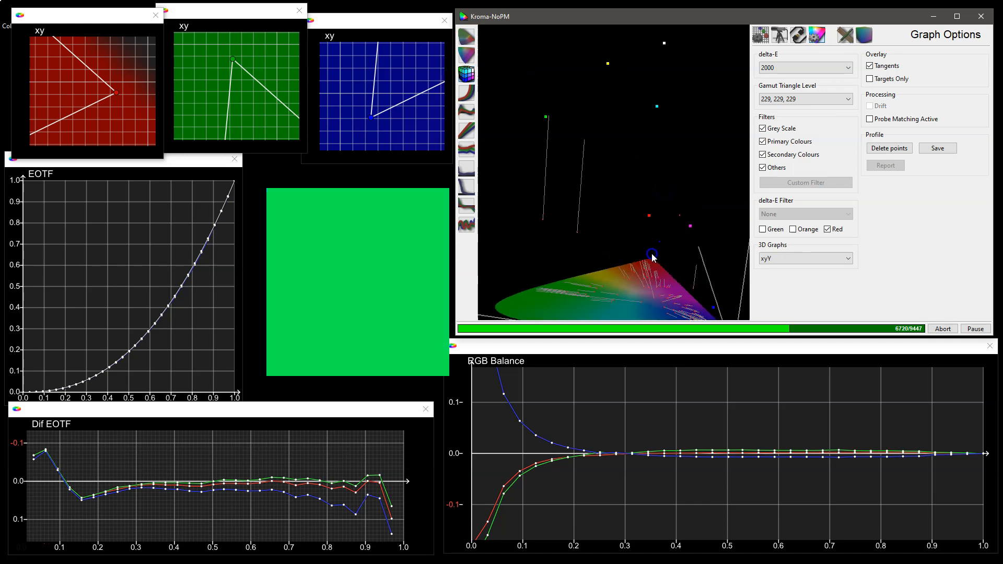
left_click(468, 39)
left_click_drag(619, 134, 631, 223)
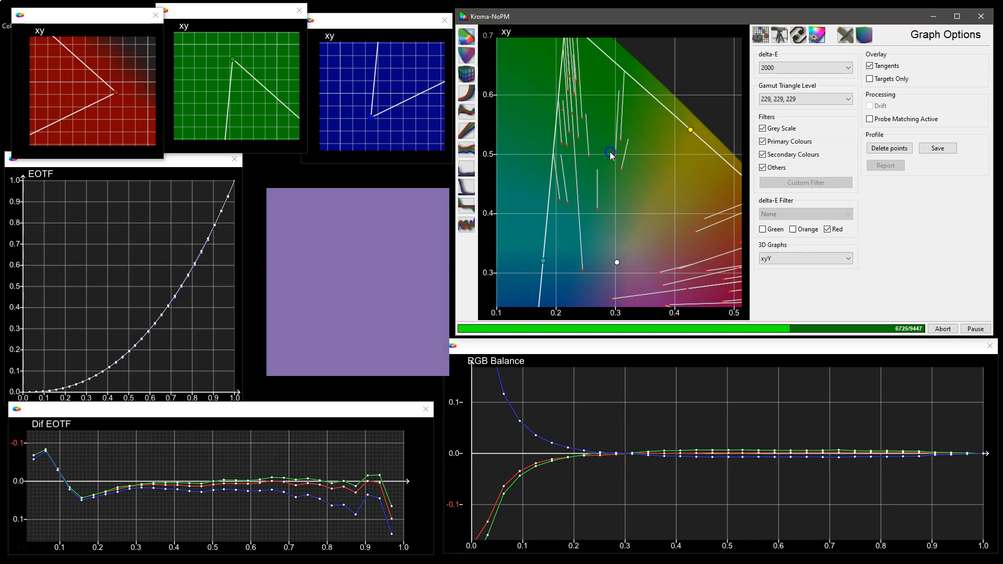
Examine the red delta-E points around the white point in the xy graph and in the 3D graph displayed as RGB CUBE.
left_click_drag(611, 152, 630, 198)
left_click_drag(644, 236, 616, 188)
left_click_drag(634, 224, 629, 174)
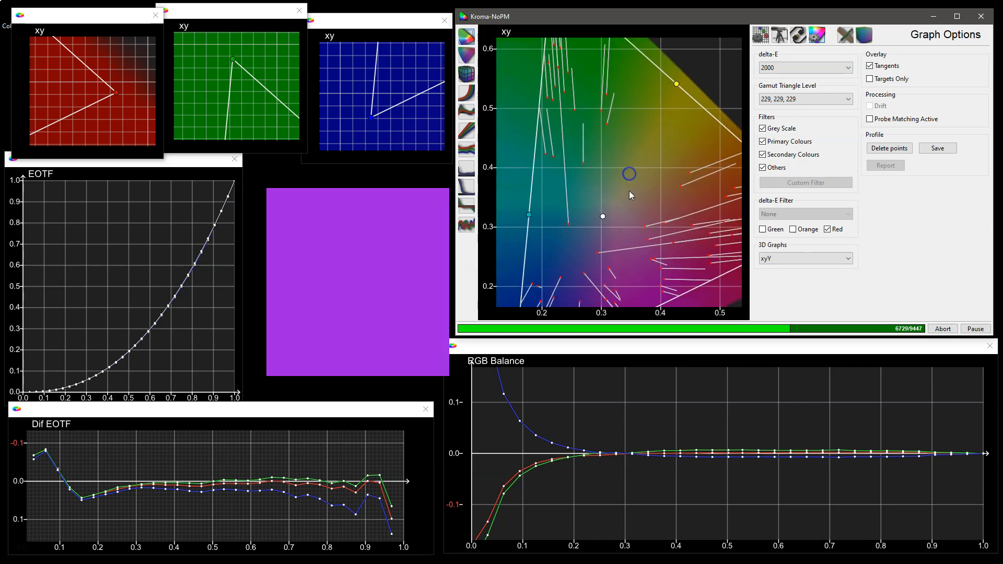
left_click(467, 73)
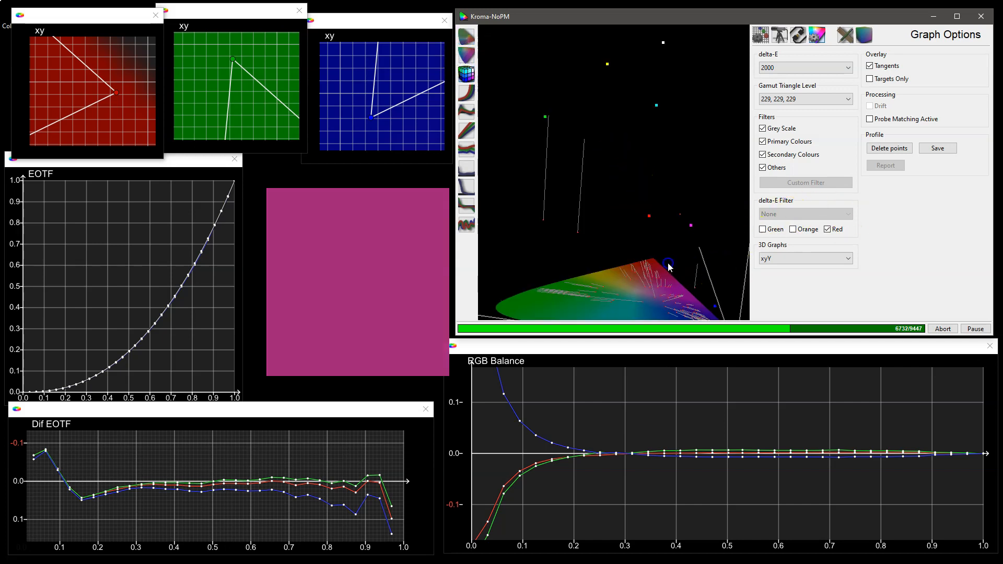
left_click(847, 258)
left_click(821, 285)
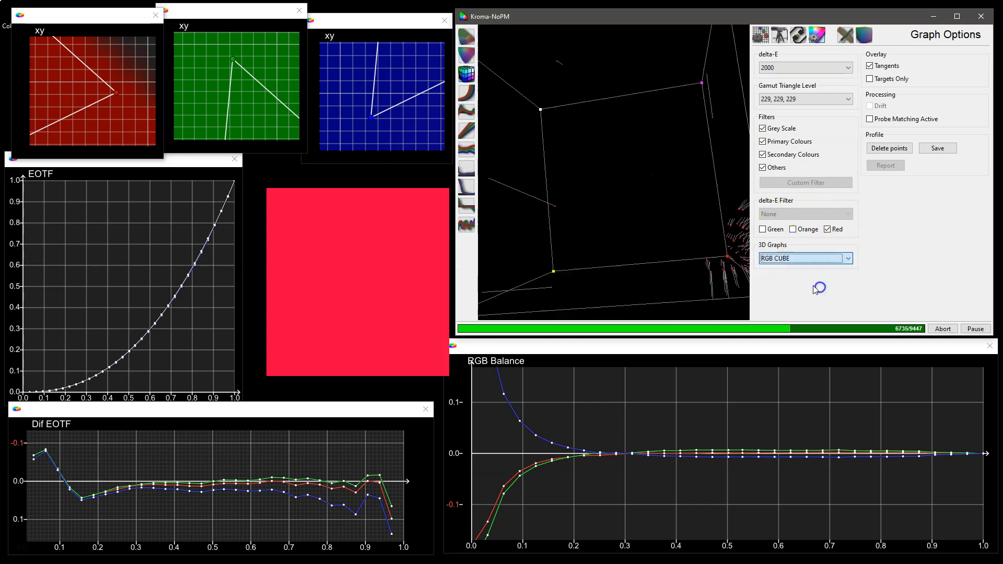
left_click_drag(664, 180, 676, 205)
left_click_drag(613, 230, 604, 145)
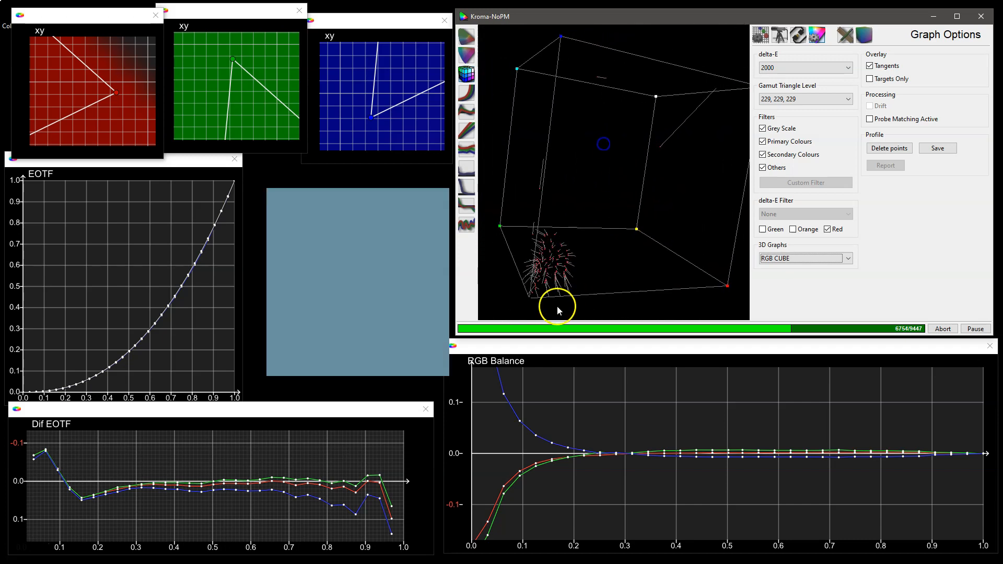
left_click_drag(544, 274, 707, 186)
left_click_drag(649, 207, 652, 200)
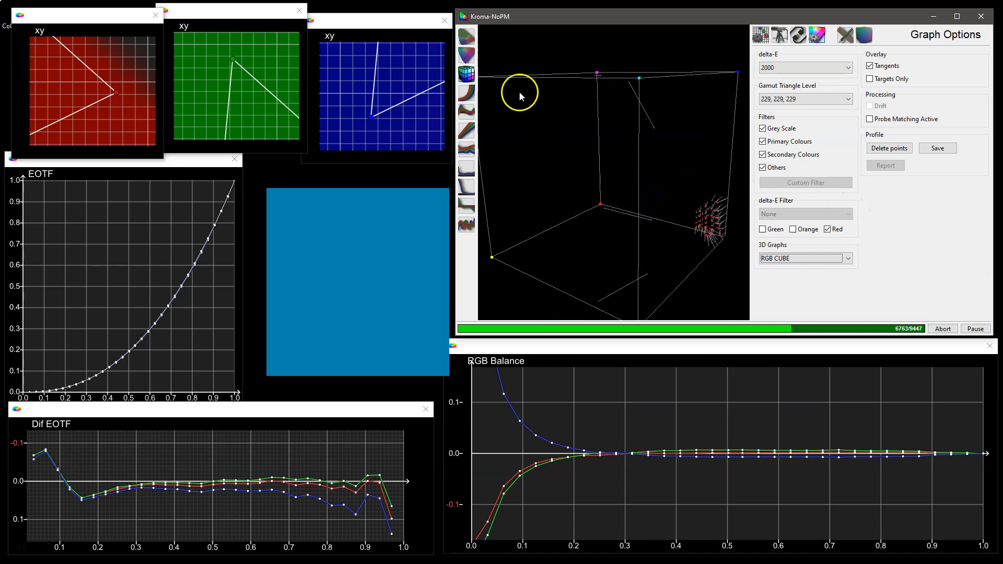
Return to the xy graph, remove the Red delta-E filter and show the whole gamut triangle.
left_click(467, 36)
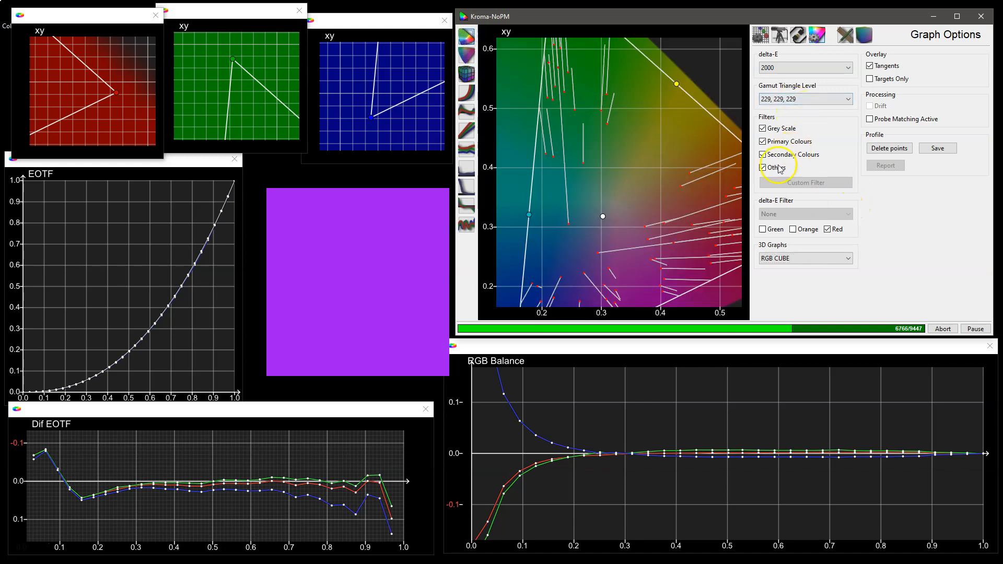
left_click(827, 228)
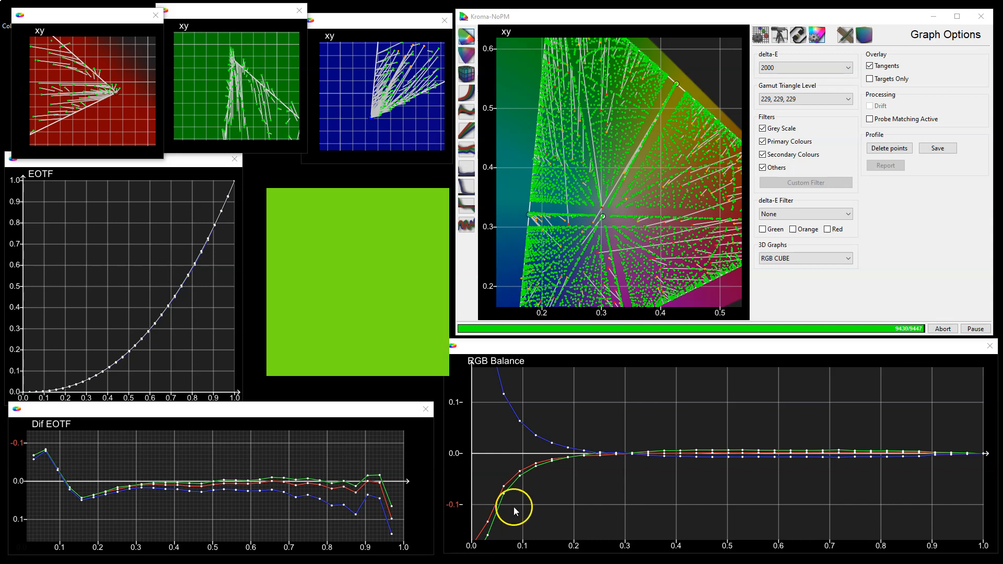
mouse_move(639, 196)
left_mouse_down()
mouse_move(636, 225)
mouse_move(630, 165)
mouse_move(625, 208)
left_mouse_up()
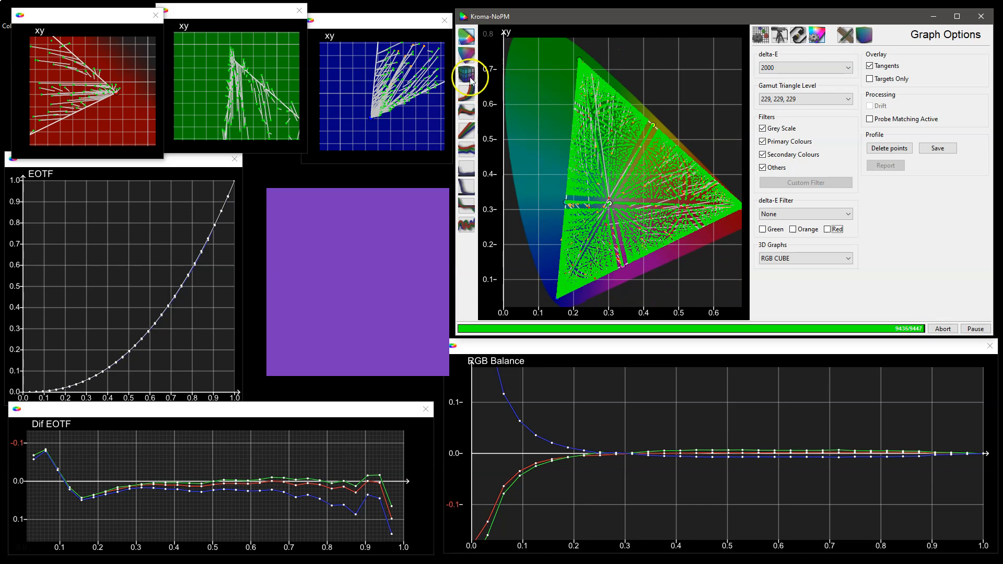
Set the 3D graph back to xyY and rotate it to view the measured points from the side.
left_click(467, 74)
left_click(795, 259)
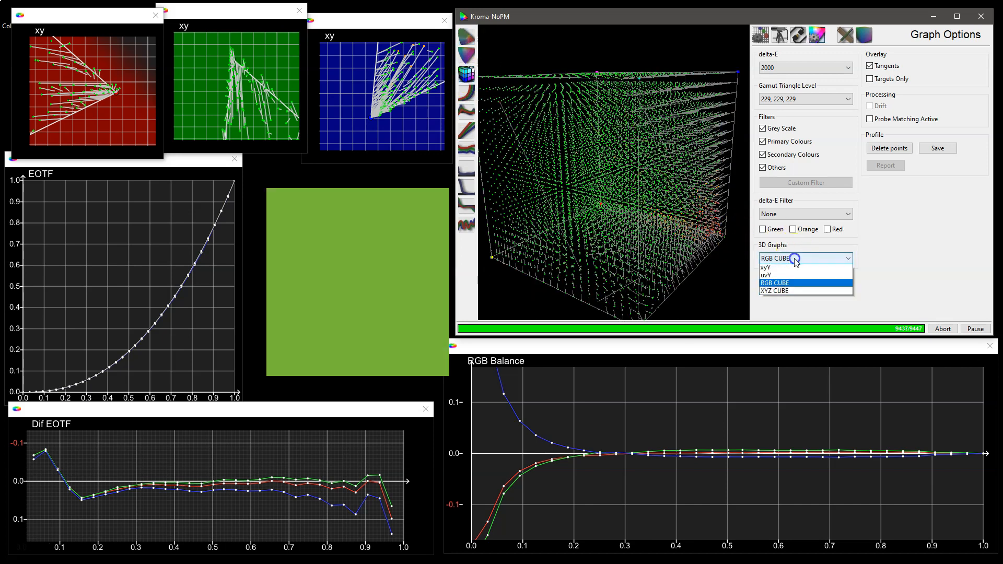
left_click(766, 267)
left_click_drag(643, 154, 613, 118)
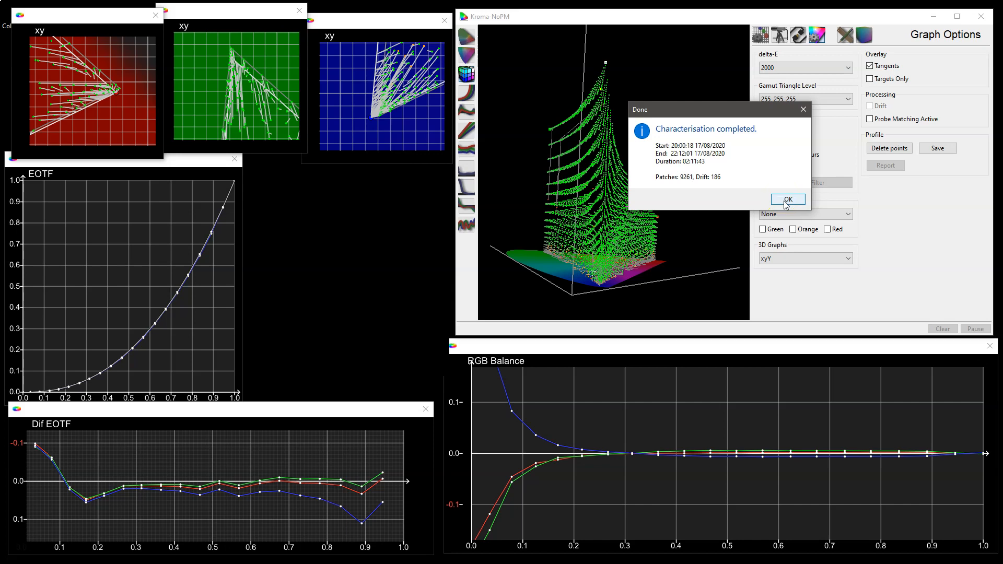
Acknowledge the characterisation completion message and examine the full point cloud in the 3D graph from several angles.
left_click(787, 201)
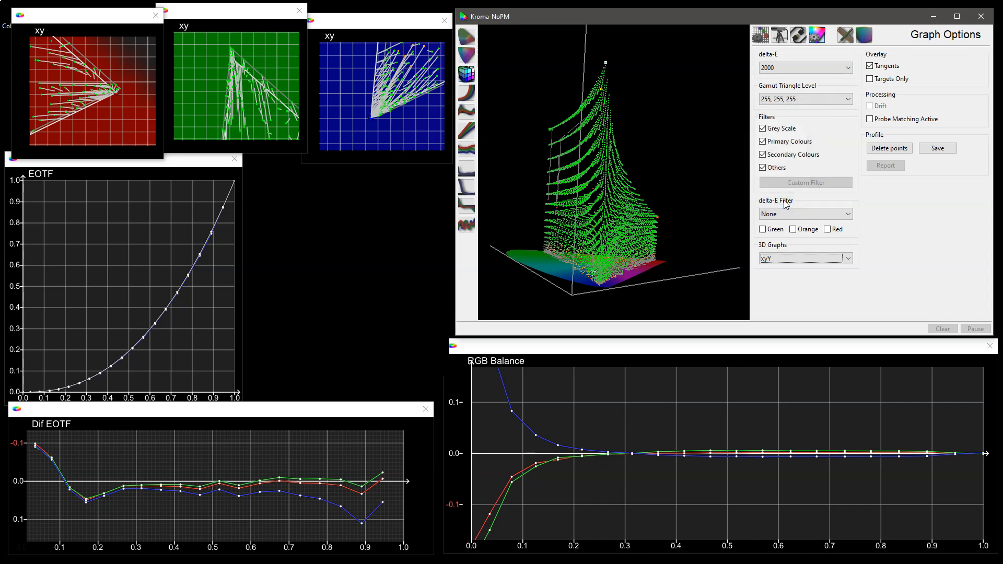
left_click_drag(653, 245, 702, 158)
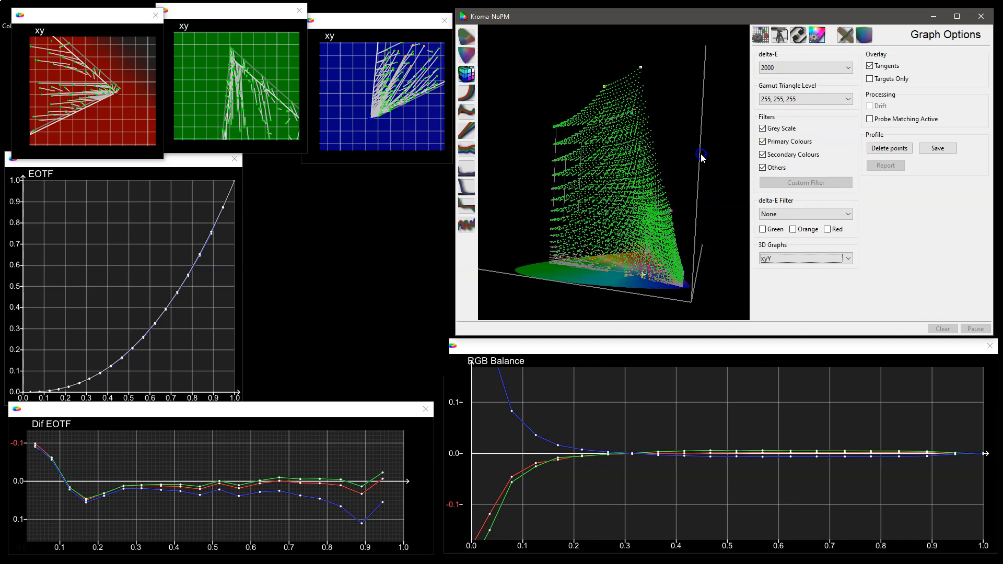
left_click_drag(597, 198, 600, 153)
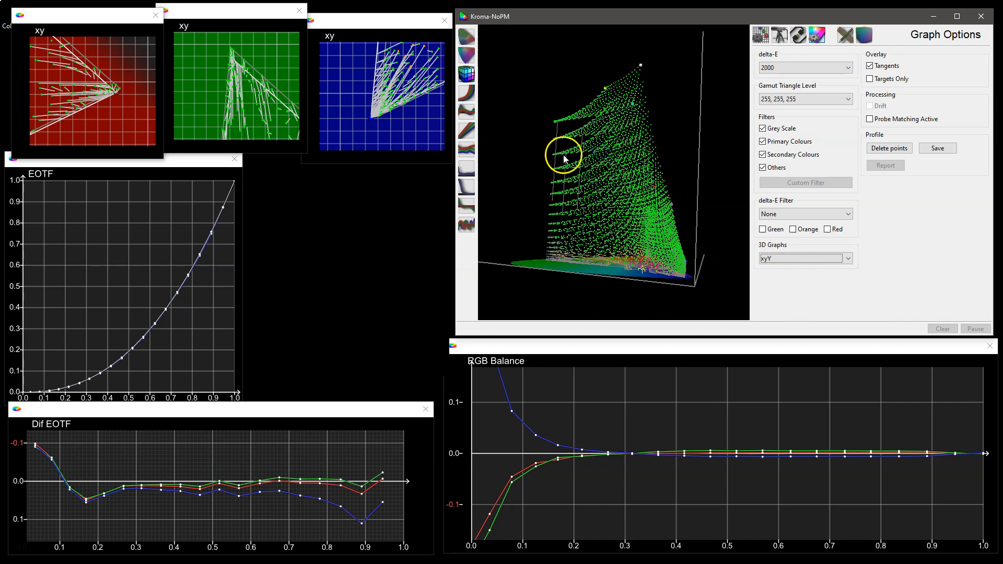
left_click_drag(623, 185, 591, 179)
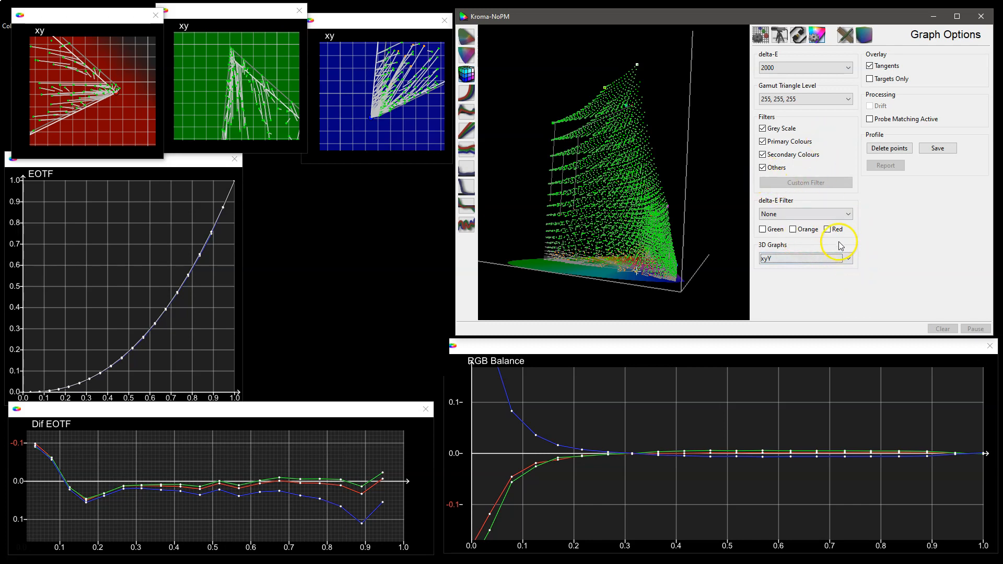
Filter the 3D graph to Red delta-E points only, examine their tangents, and remove the filter again.
left_click(828, 230)
left_click_drag(676, 184, 662, 141)
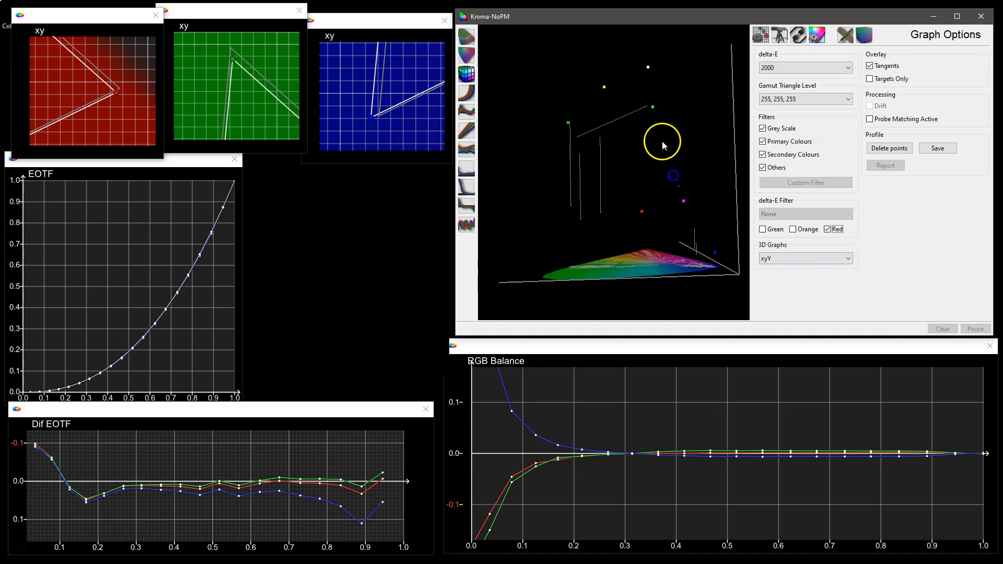
left_click_drag(670, 204, 636, 186)
left_click_drag(667, 156, 657, 148)
left_click(835, 230)
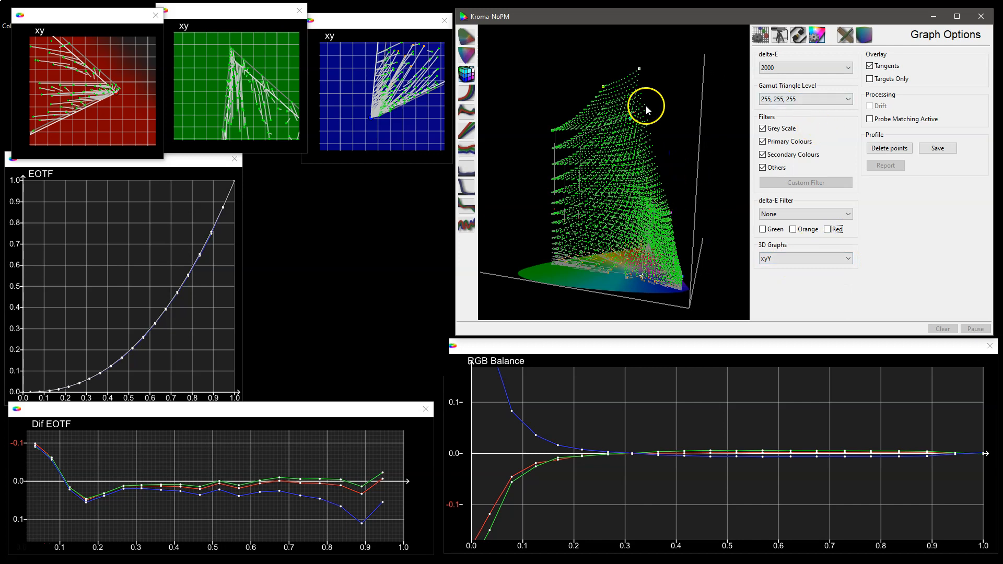
Display the xy graph and set the delta-E filter to > 5.0, keeping the whole gamut triangle in view.
left_click(469, 37)
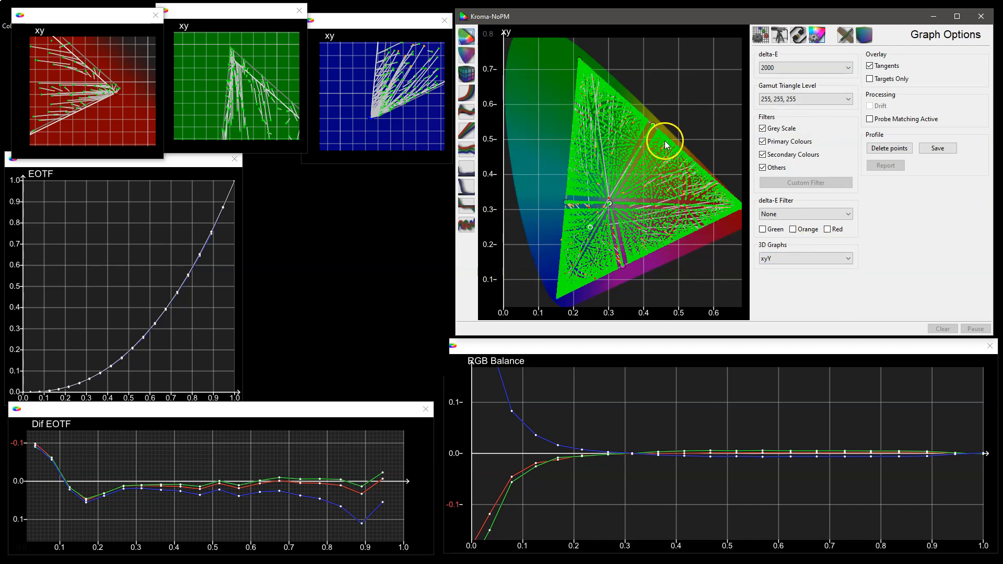
left_click(835, 215)
left_click(831, 311)
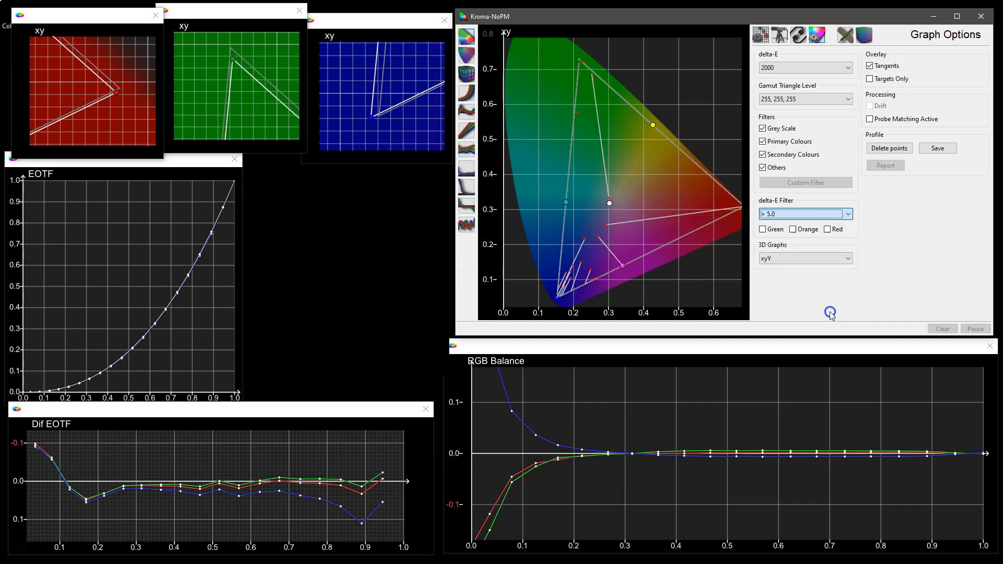
left_click_drag(621, 177, 619, 167)
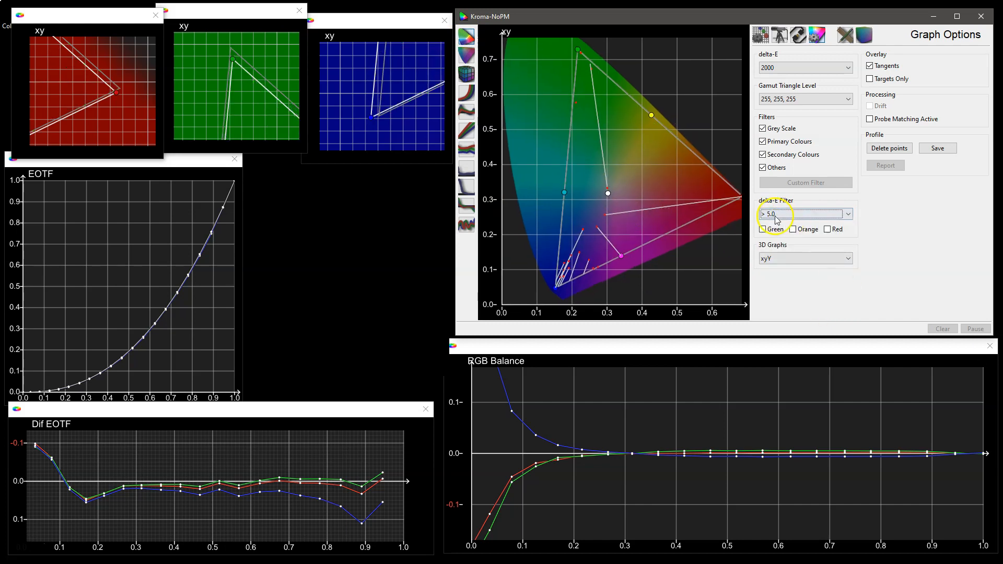
Inspect the point information of the outlier beside the white point, examine its position in the 3D graph, and close the information window.
left_click(607, 188)
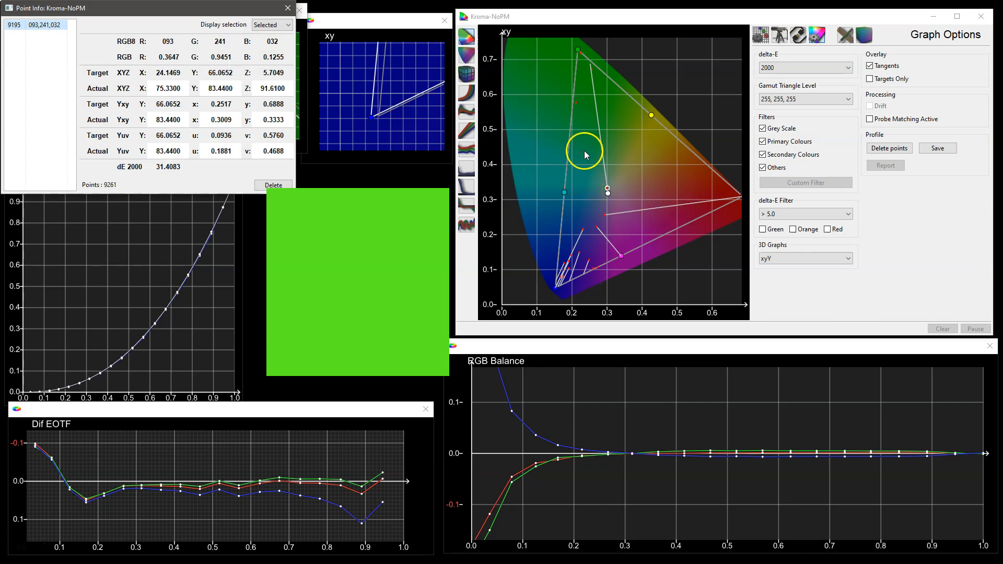
left_click(467, 73)
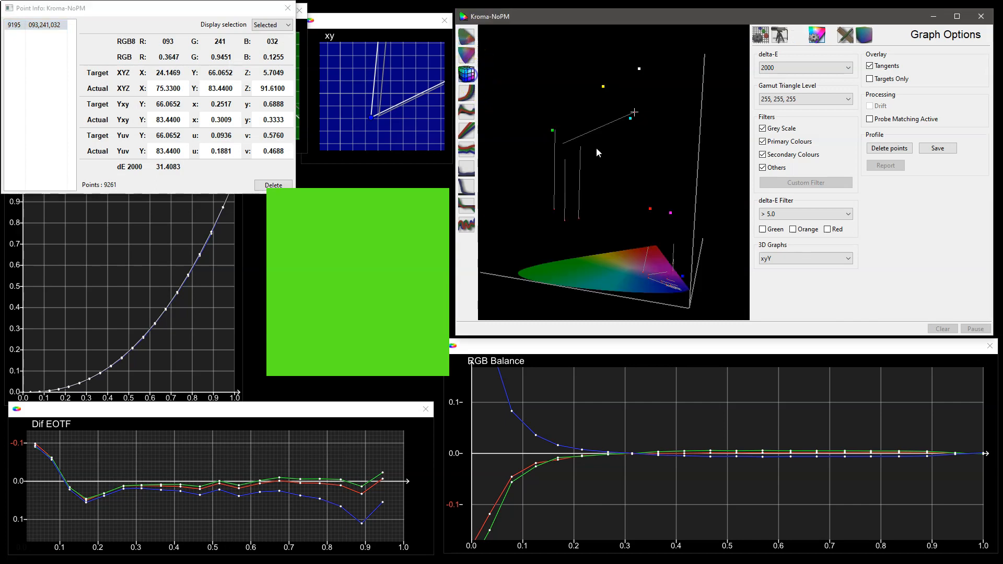
left_click_drag(683, 205, 685, 174)
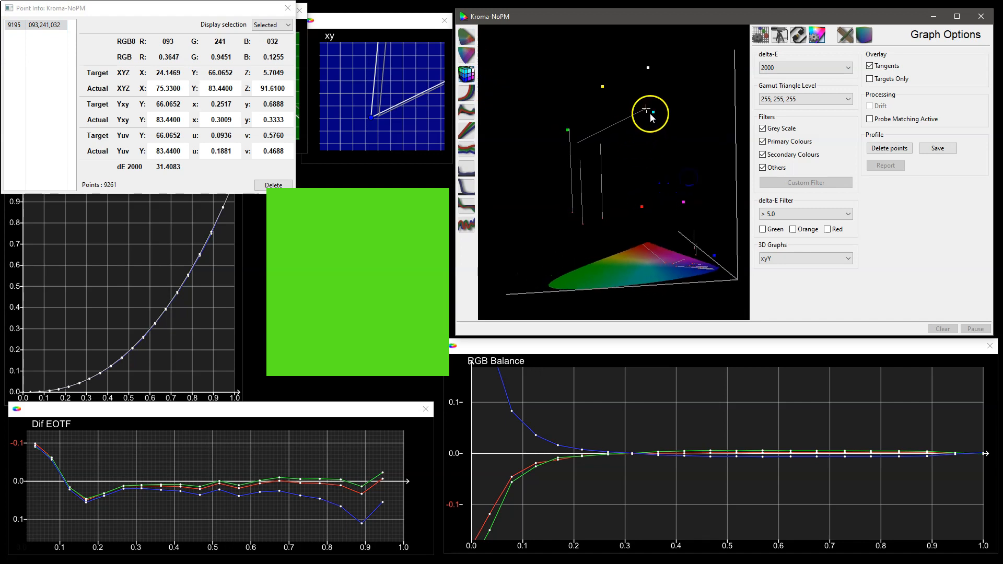
left_click_drag(611, 157, 690, 113)
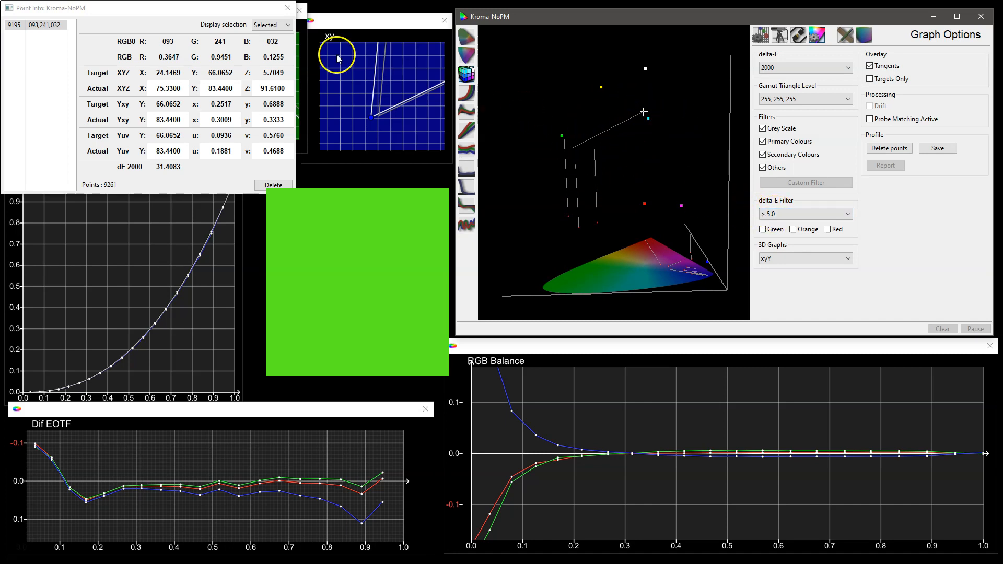
left_click(287, 7)
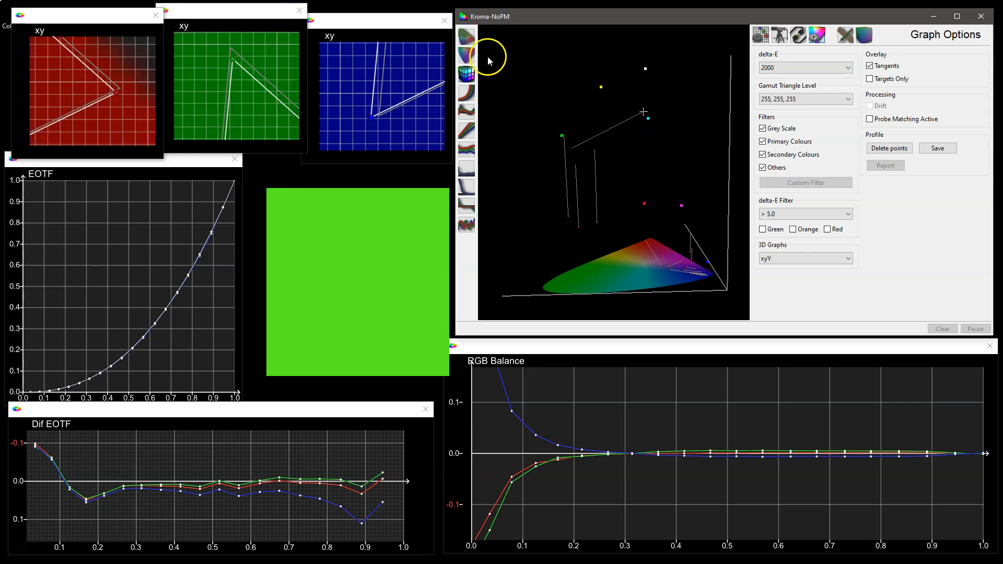
Open Manual Measure and unlink the patch colour's R, G and B sliders.
left_click(844, 41)
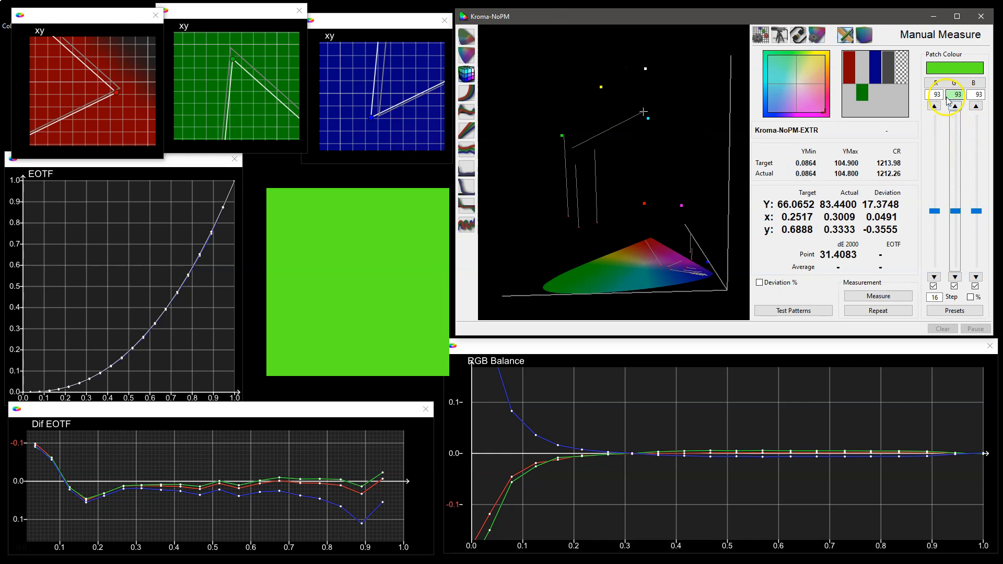
left_click(934, 286)
left_click(955, 287)
left_click(976, 286)
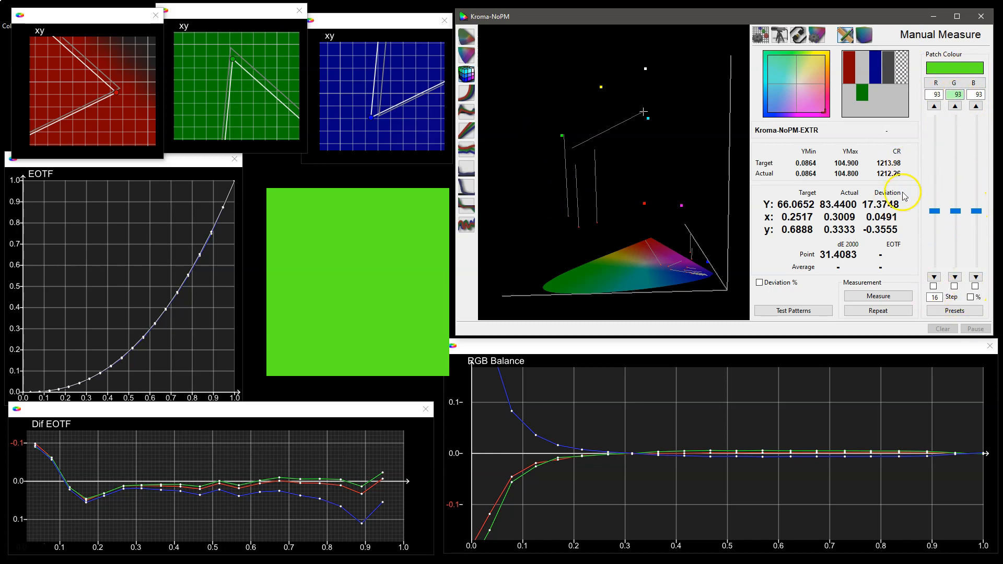
Reselect the outlier beside the white point as patch colour 93, 241, 32 and remeasure it while viewing the 3D graph.
left_click(467, 37)
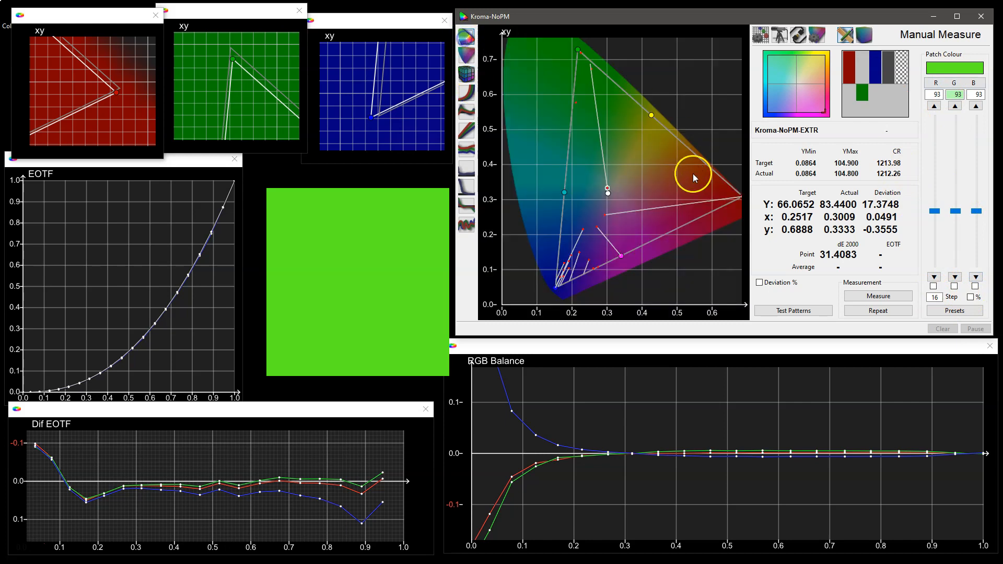
double_click(608, 189)
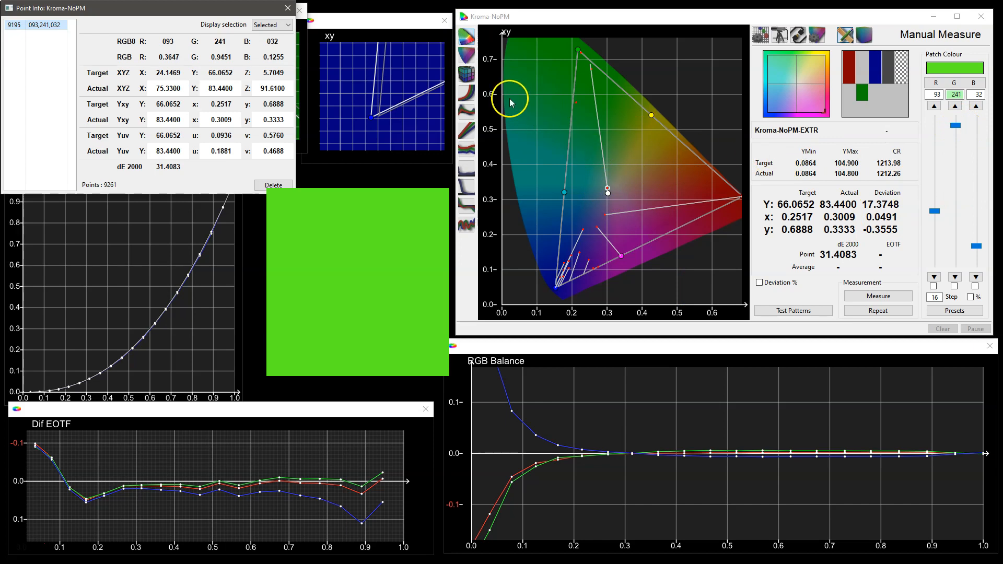
left_click(467, 74)
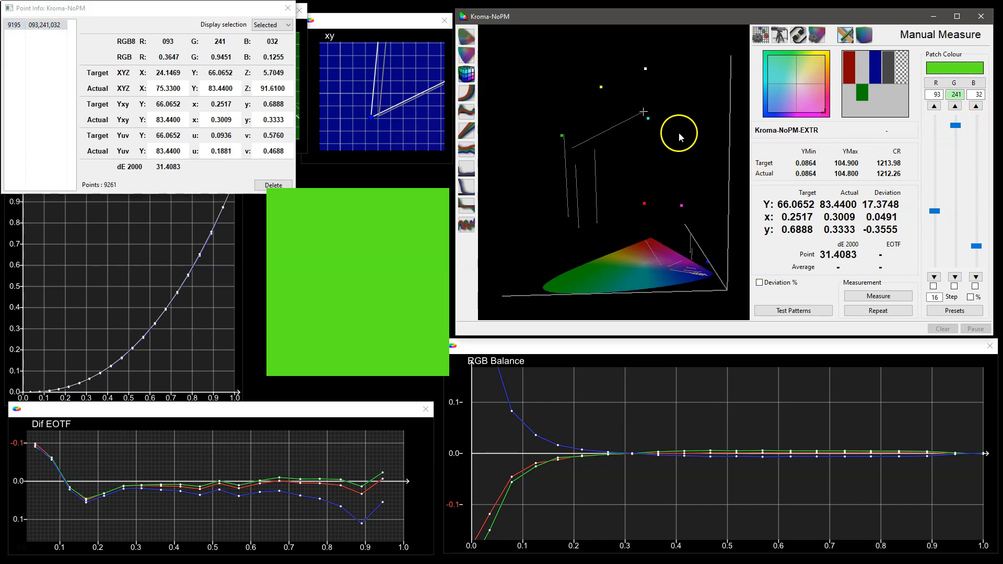
left_click_drag(679, 134, 690, 143)
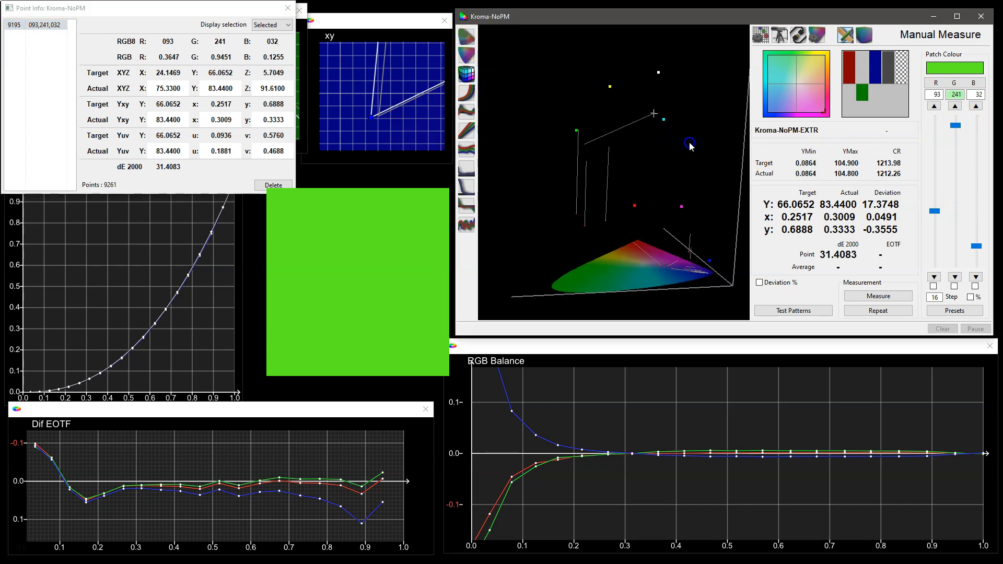
left_click(879, 296)
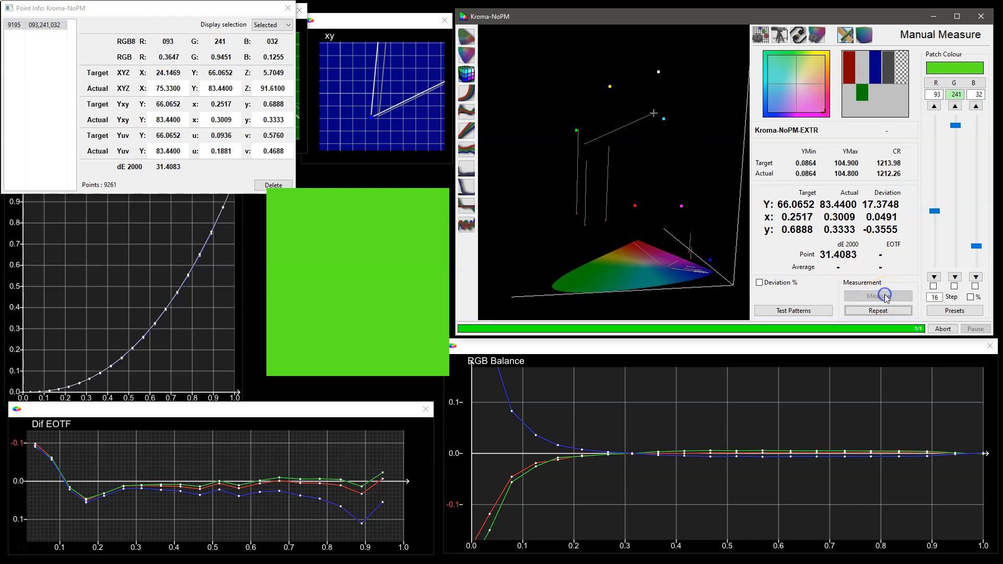
left_click_drag(670, 172, 658, 164)
Select the green outlier with patch colour 55, 241, 119 in the xy graph, locate it in the 3D graph and remeasure it.
left_click(463, 37)
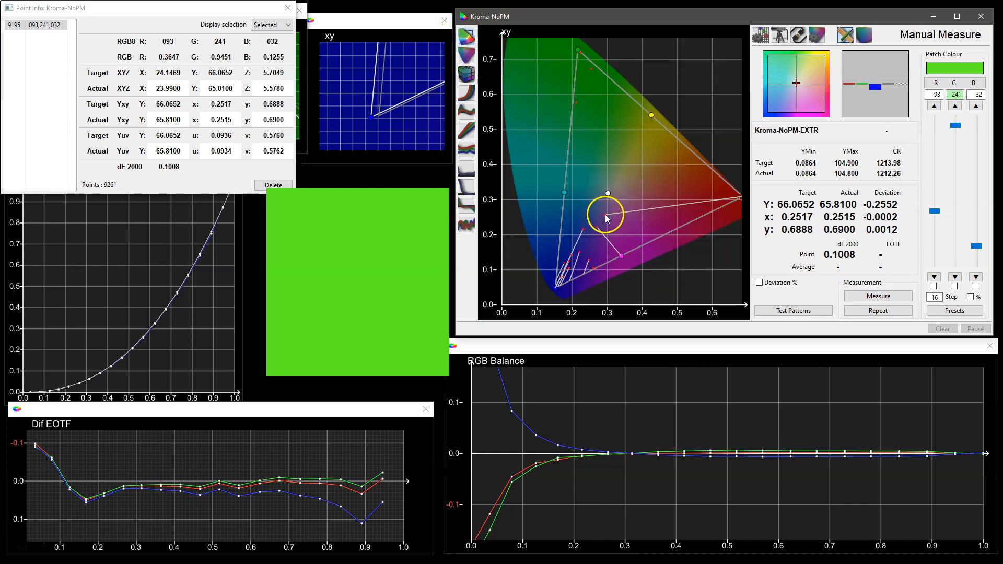
left_click(576, 103)
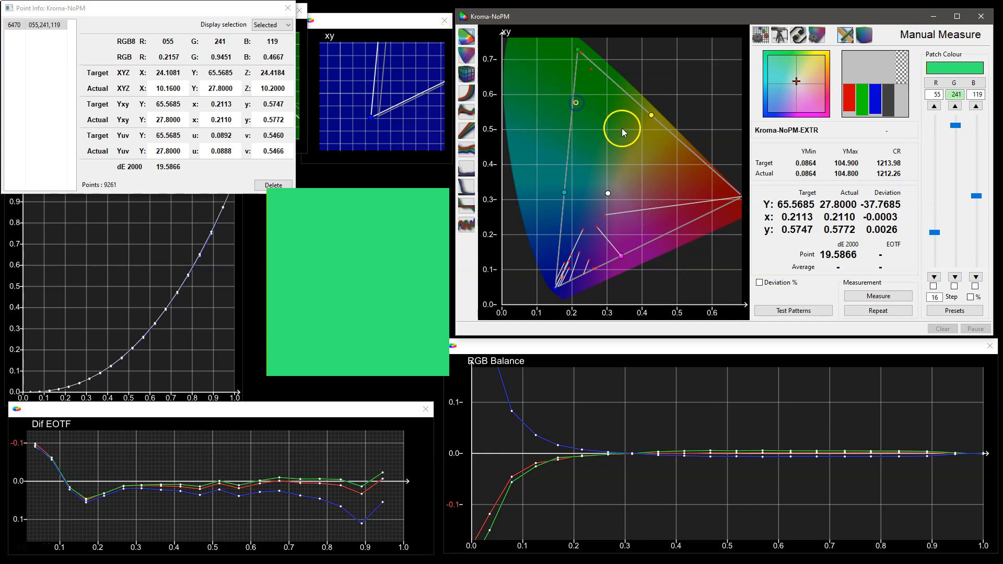
left_click(473, 79)
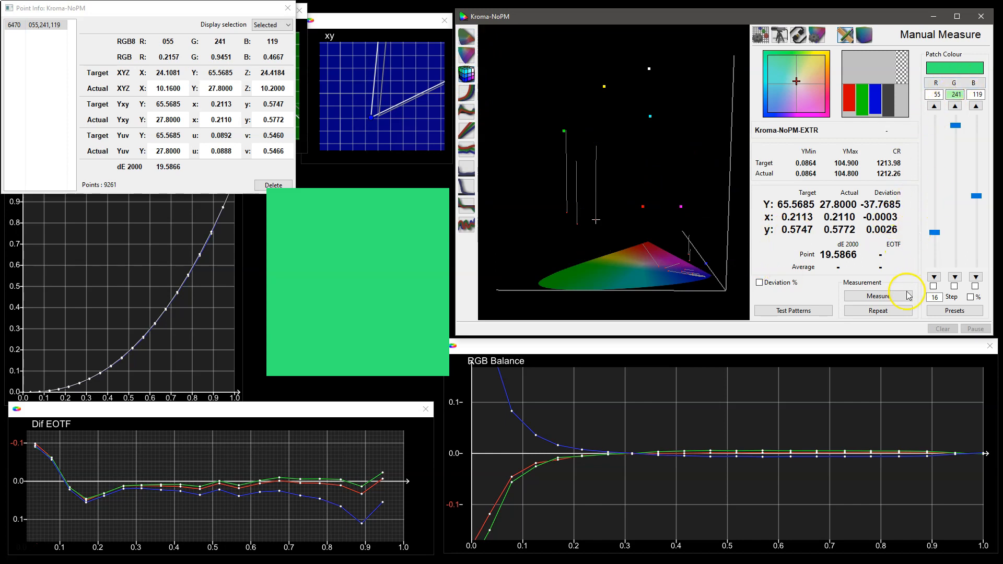
left_click(879, 297)
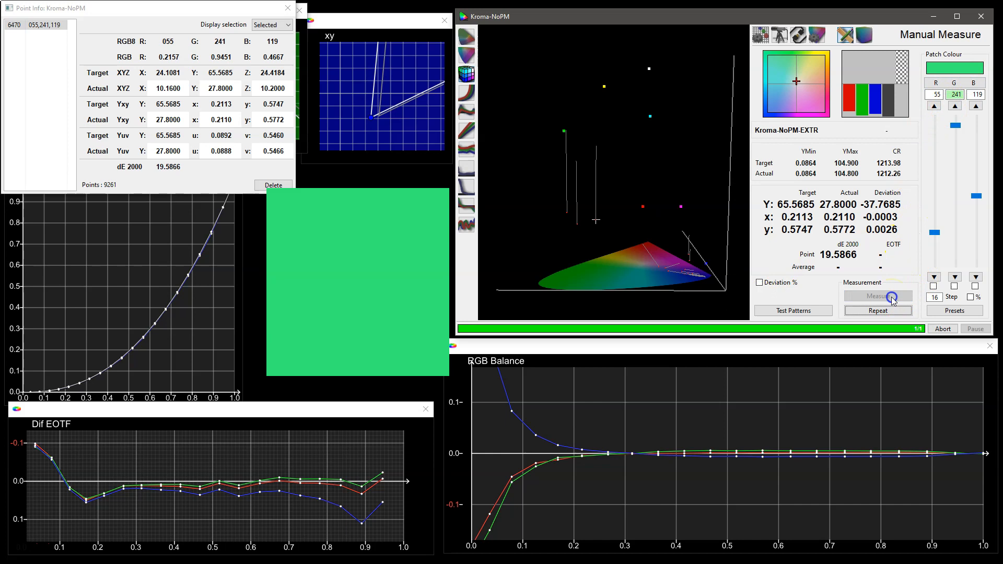
Select the green outlier with patch colour 93, 227, 43 in the xy graph, locate it in the 3D graph and remeasure it.
left_click(641, 176)
left_click(467, 36)
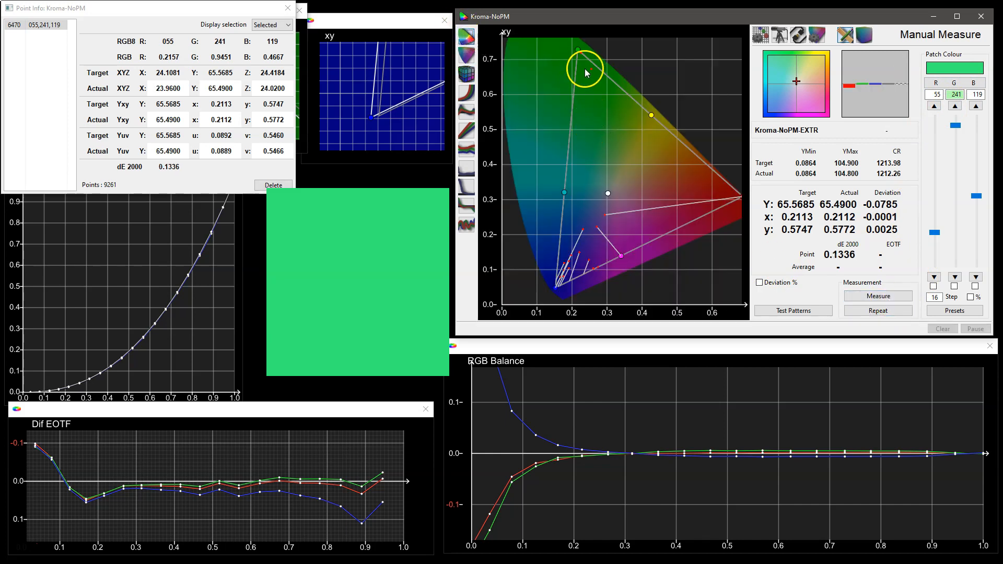
left_click(591, 70)
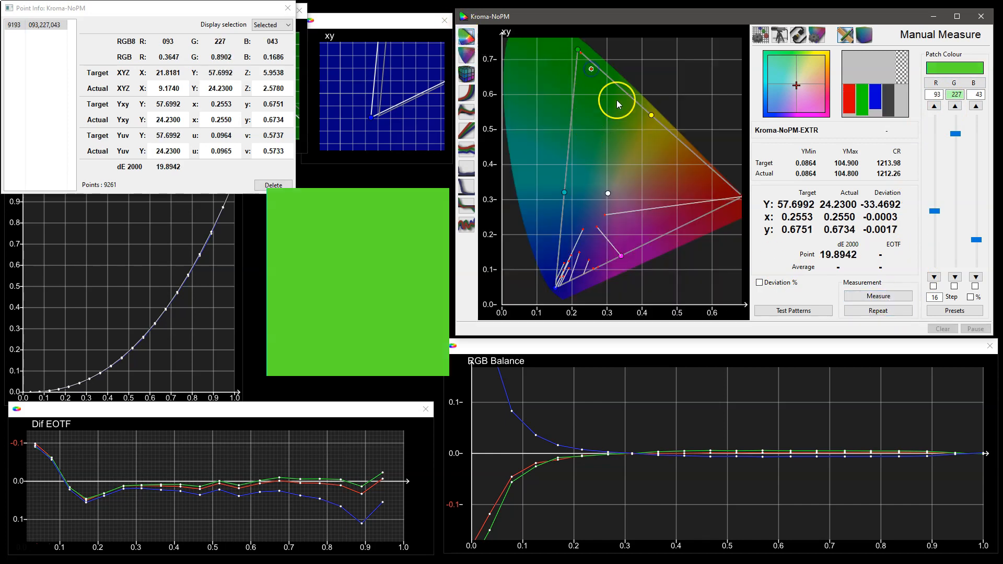
left_click(466, 73)
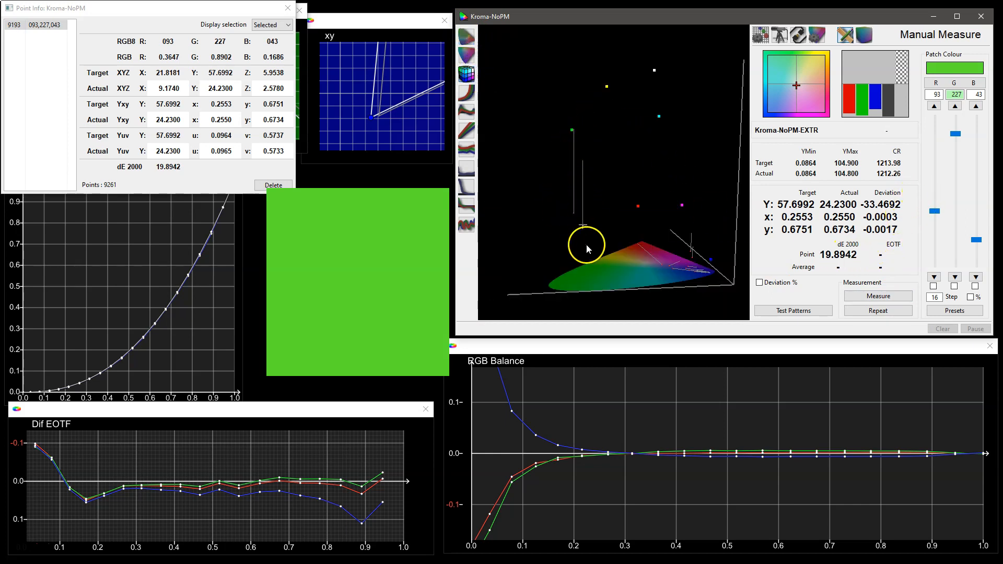
left_click(890, 299)
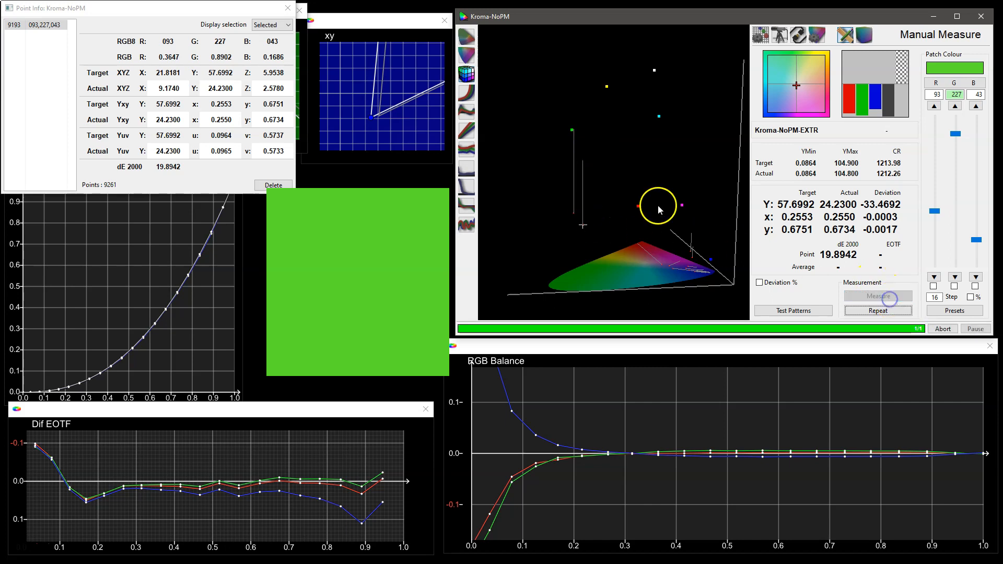
Select the outlier near the green primary with patch colour 55, 255, 9, remeasure it and inspect the 3D graph from several angles.
left_click(467, 36)
left_click(581, 54)
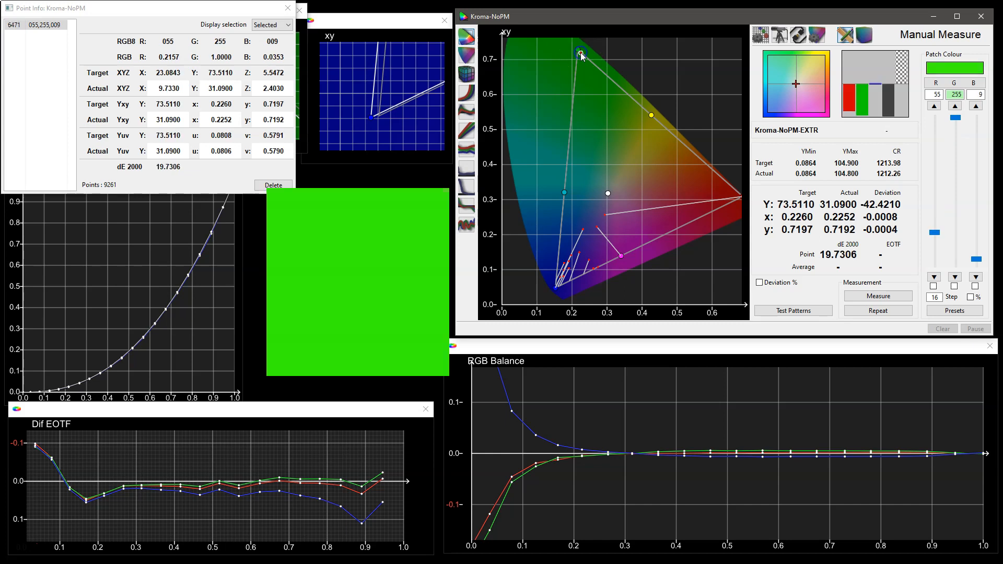
left_click(467, 74)
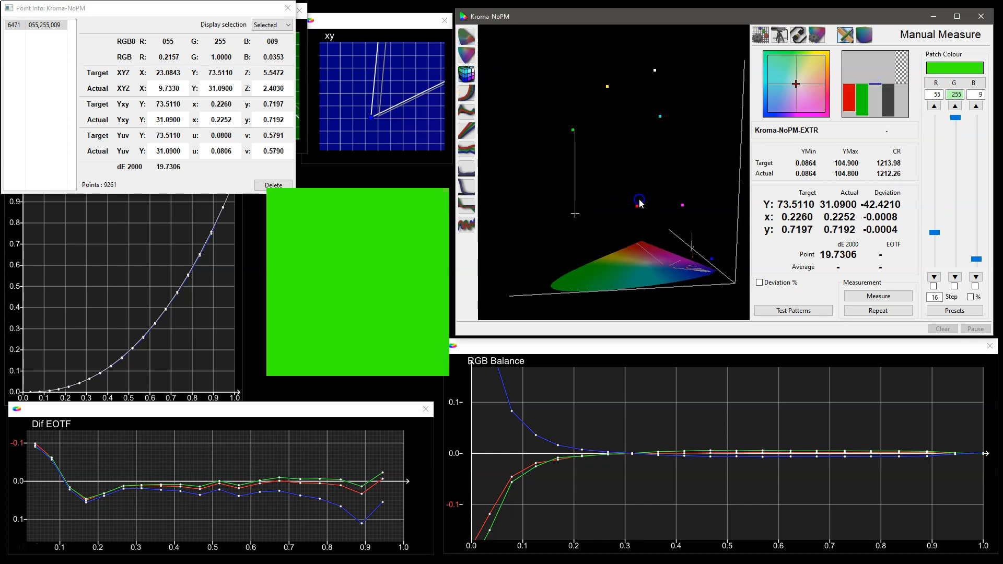
left_click(873, 296)
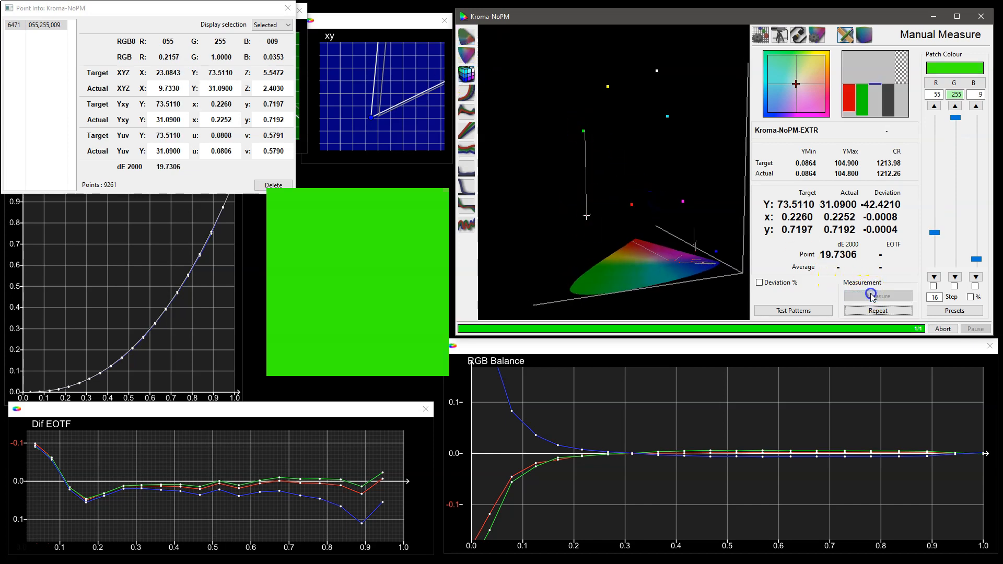
left_click_drag(689, 210, 682, 273)
left_click_drag(546, 181, 659, 156)
left_click_drag(604, 65, 680, 208)
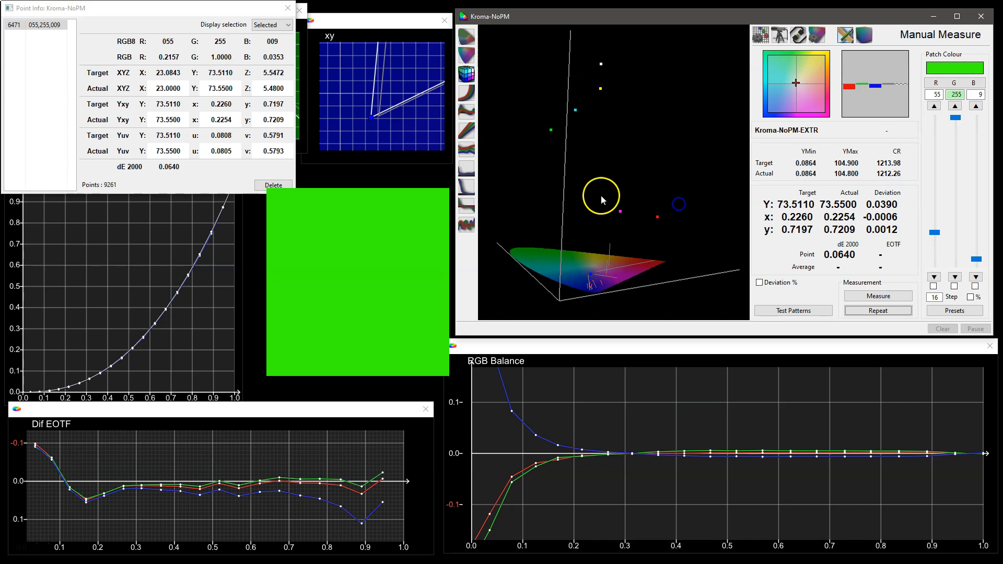
Select the magenta outlier with patch colour 186, 0, 241 in the xy graph, locate it in the 3D graph and remeasure it.
left_click(467, 46)
left_click(630, 253)
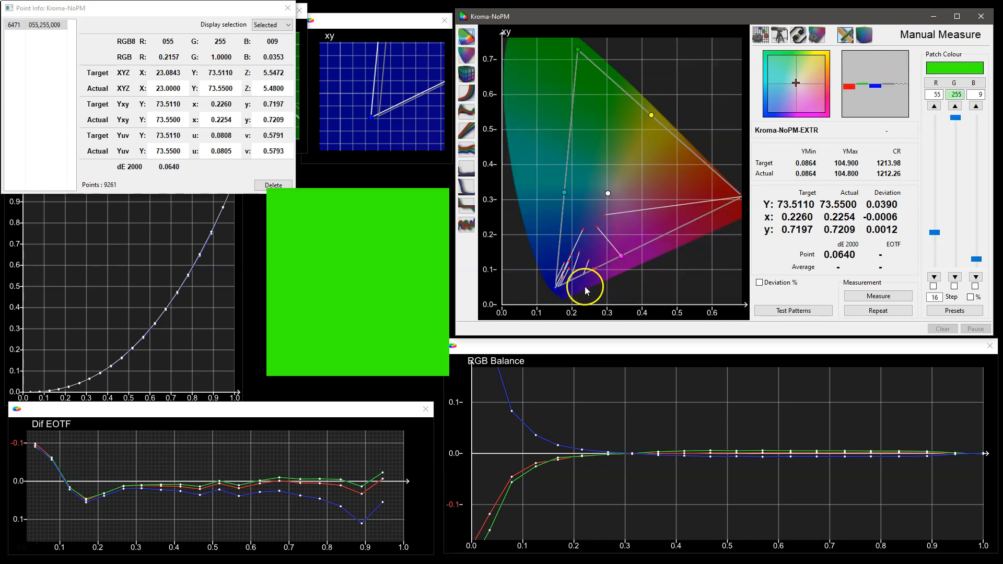
left_click(598, 269)
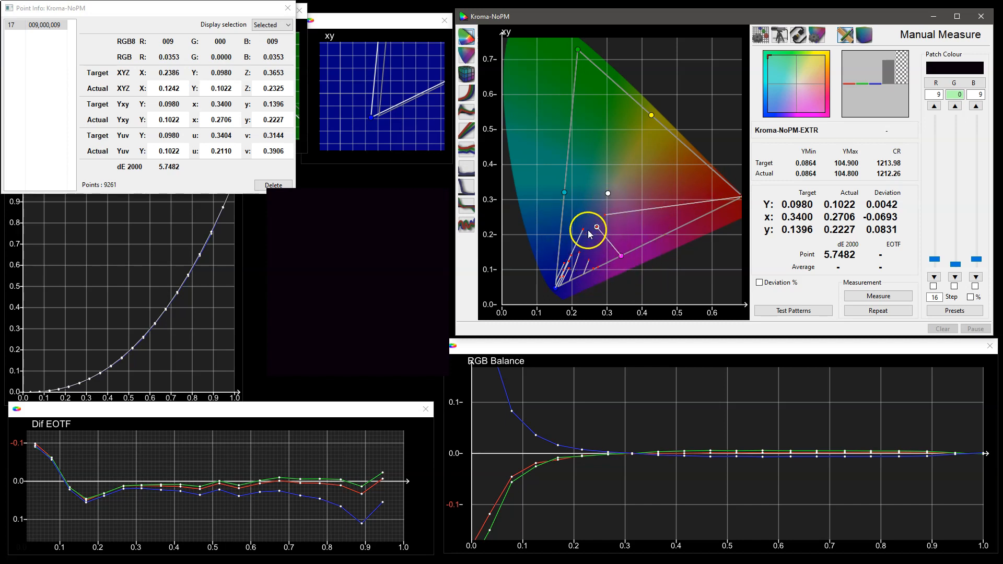
left_click(597, 267)
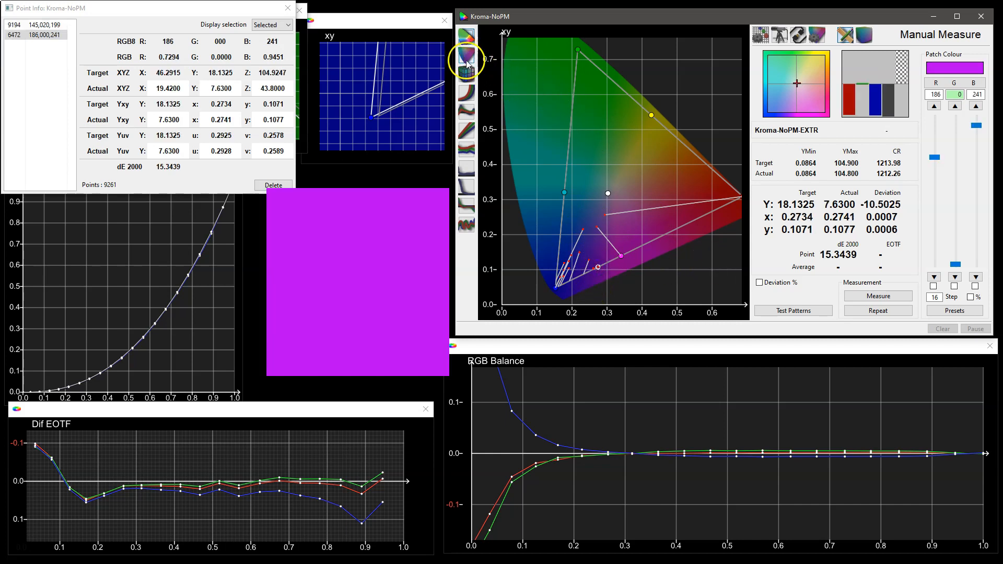
left_click(467, 73)
left_click_drag(656, 228, 642, 217)
left_click(879, 296)
Select the purple outlier with patch colour 145, 20, 199 in the xy graph, remeasure it and inspect the 3D graph.
left_click(467, 36)
left_click(615, 269)
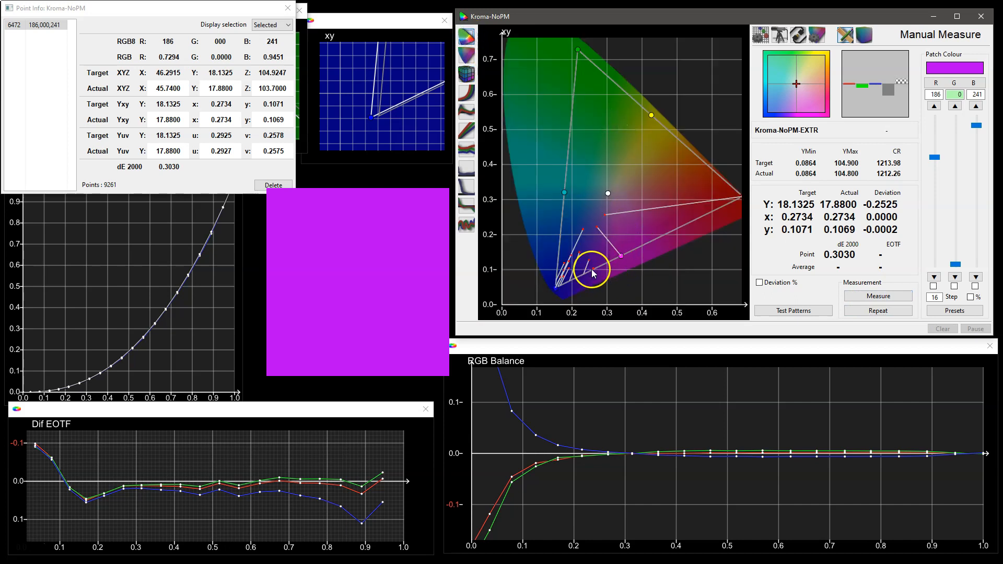
left_click(594, 271)
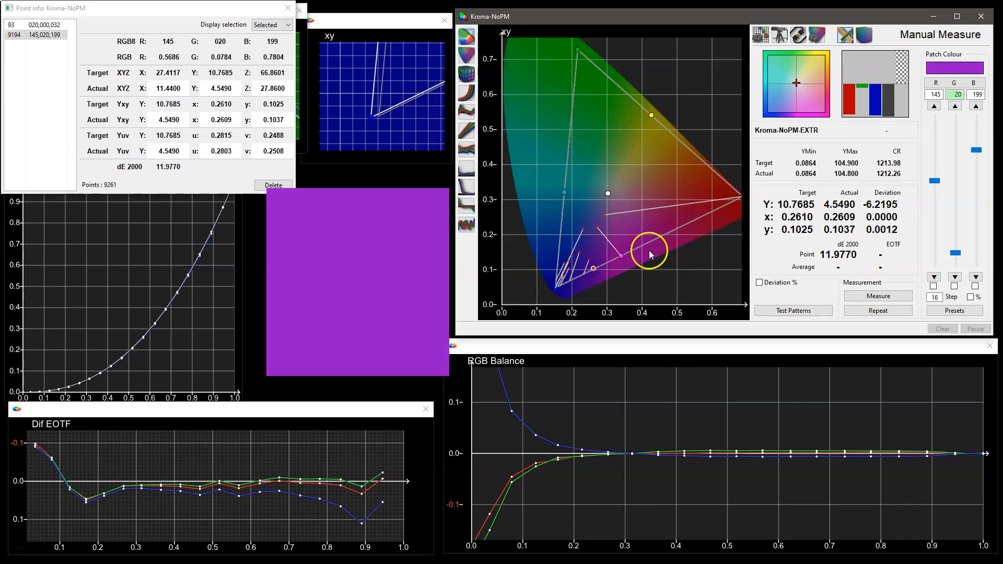
left_click(467, 73)
mouse_move(643, 243)
left_mouse_down()
mouse_move(653, 236)
mouse_move(662, 246)
mouse_move(645, 239)
left_mouse_up()
left_click(859, 297)
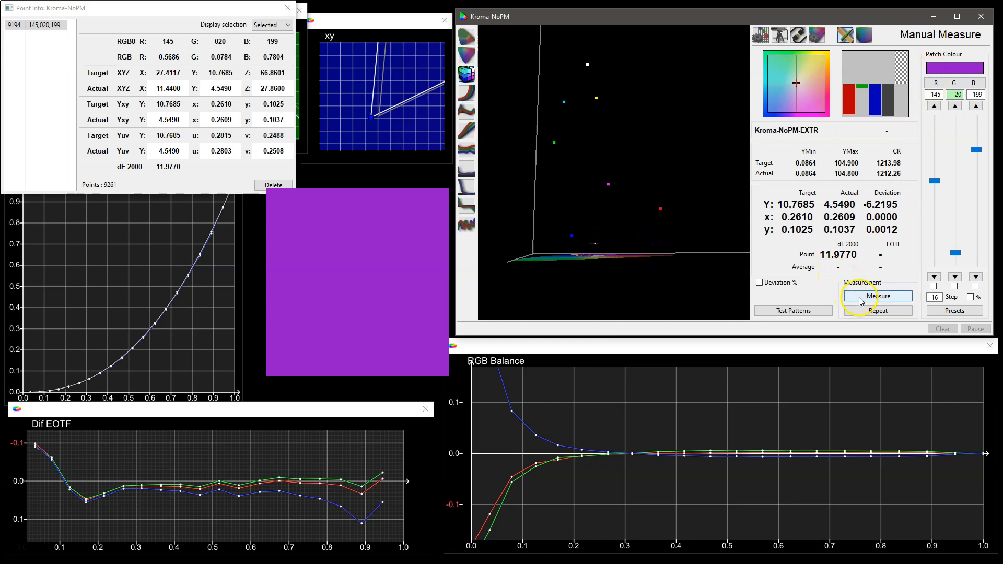
left_click_drag(642, 133, 658, 196)
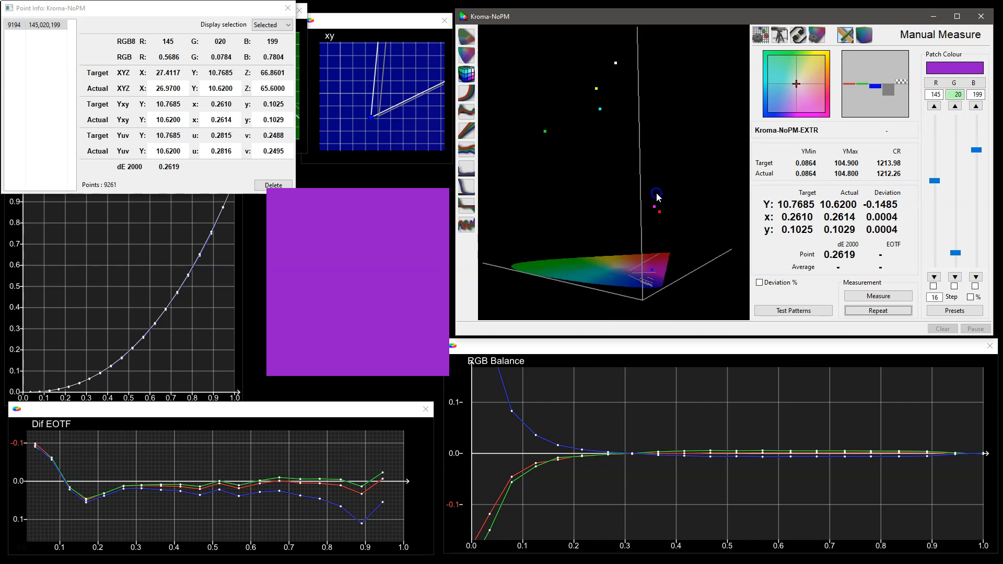
Return to the xy graph and set the delta-E filter to None in the graph options.
left_click(466, 37)
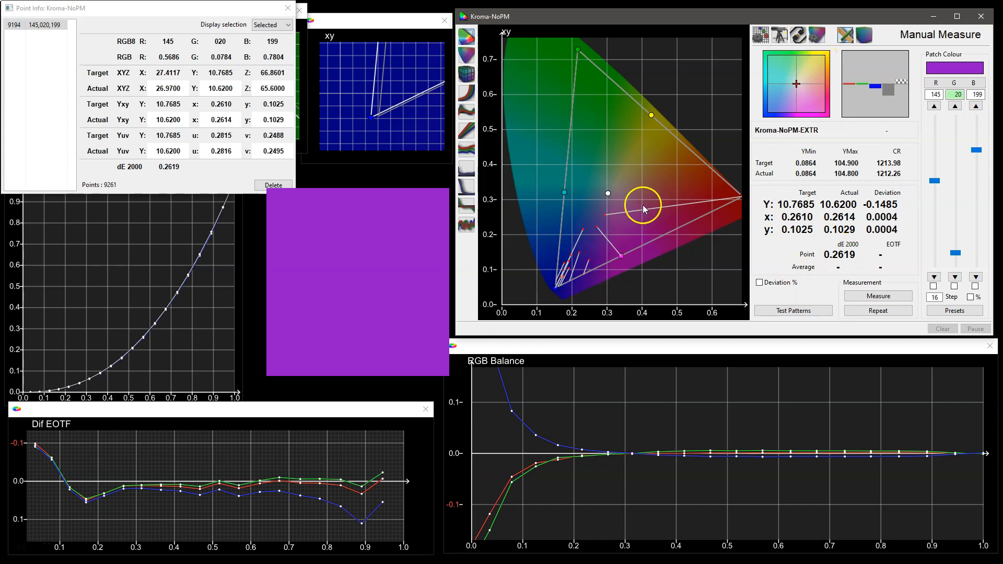
left_click(818, 35)
left_click(848, 213)
left_click(790, 225)
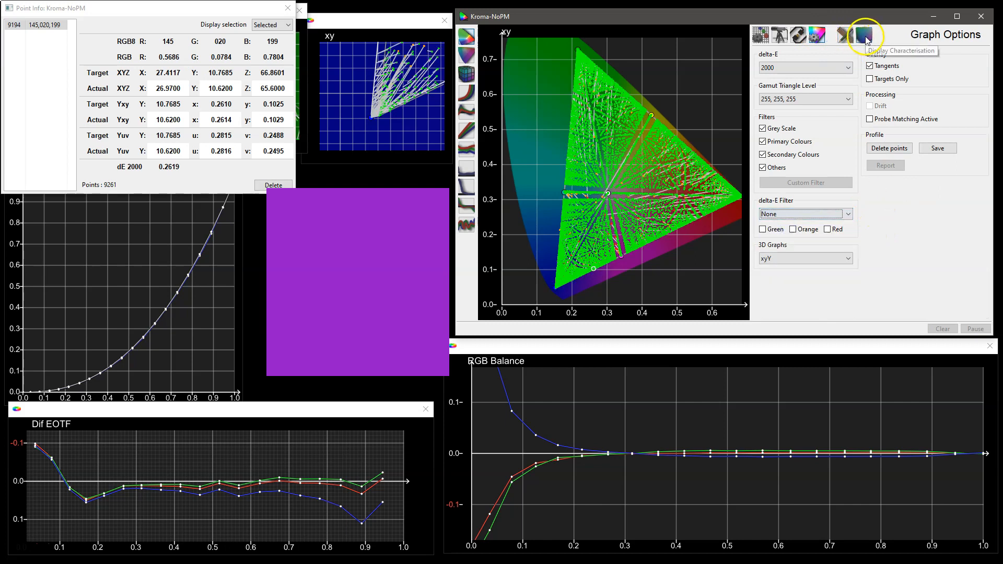
Save the remeasured profile under the name Kroma-NoPM-21^3 and close the point information window.
left_click(819, 37)
left_click(937, 148)
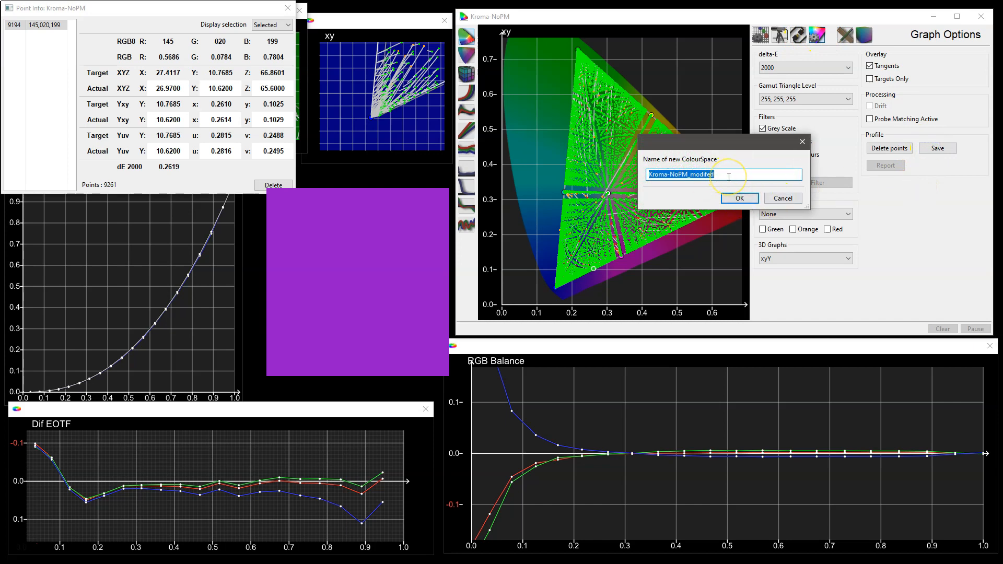
left_click(729, 178)
double_click(729, 177)
left_click(729, 177)
key("BackSpace")
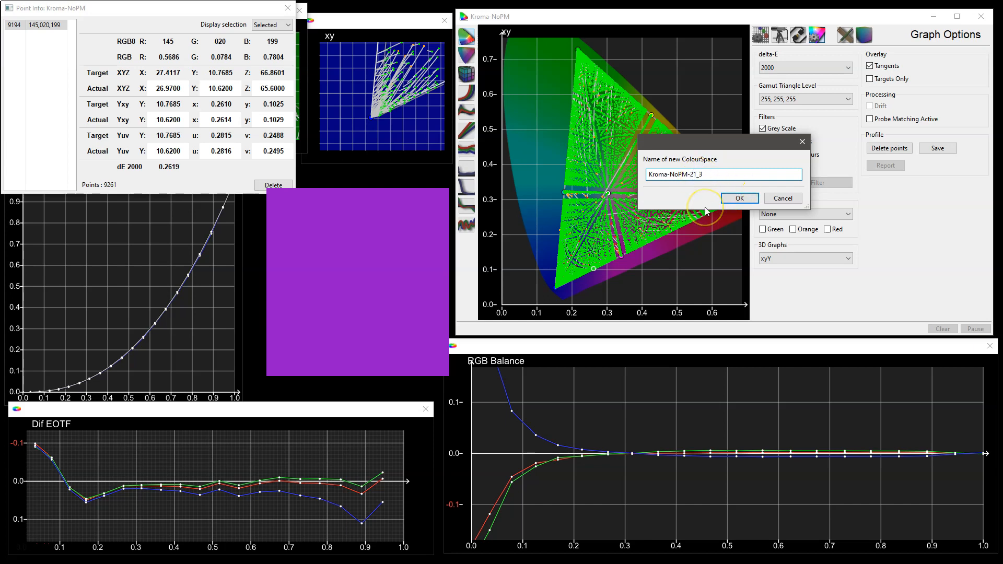
key("BackSpace")
left_click(740, 198)
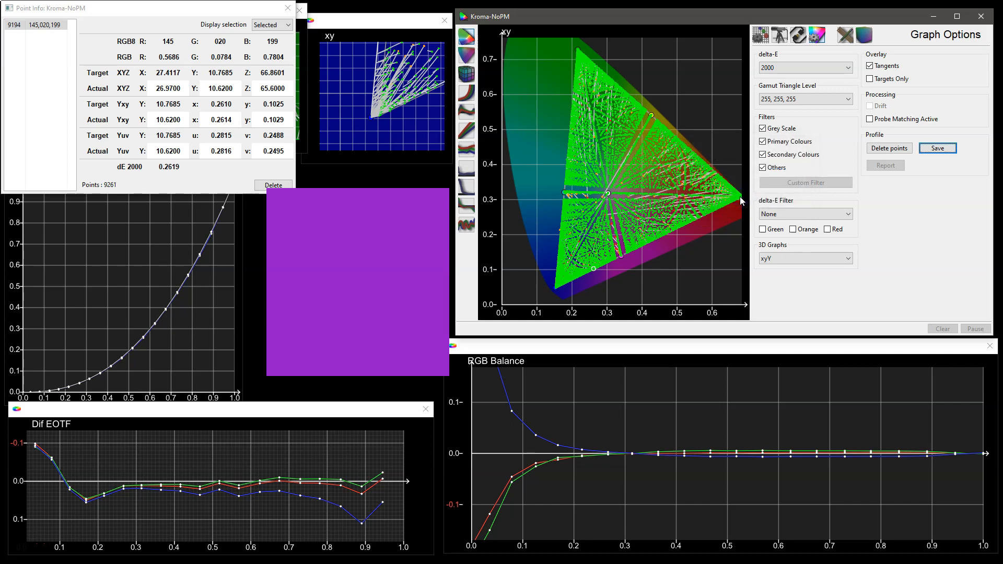
left_click(288, 8)
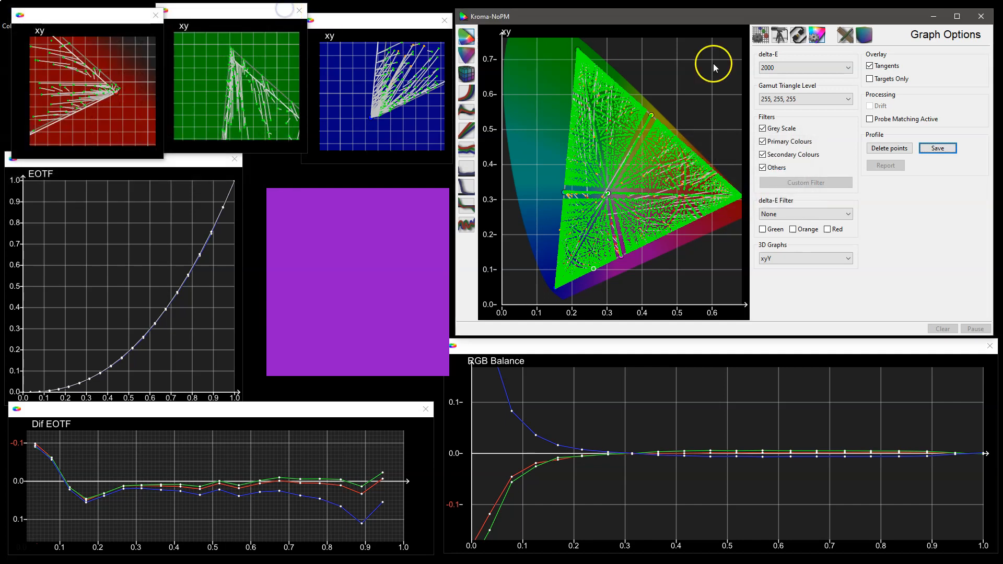
Check the user profiles in Manage Spaces for Kroma-NoPM-21^3, then close the window.
left_click_drag(284, 107, 193, 15)
left_click(53, 44)
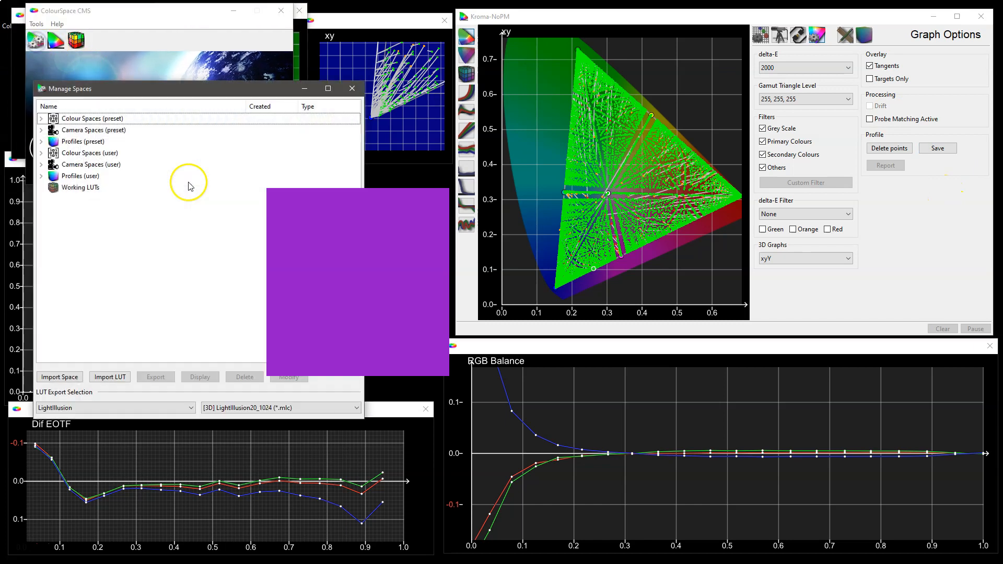
left_click(41, 176)
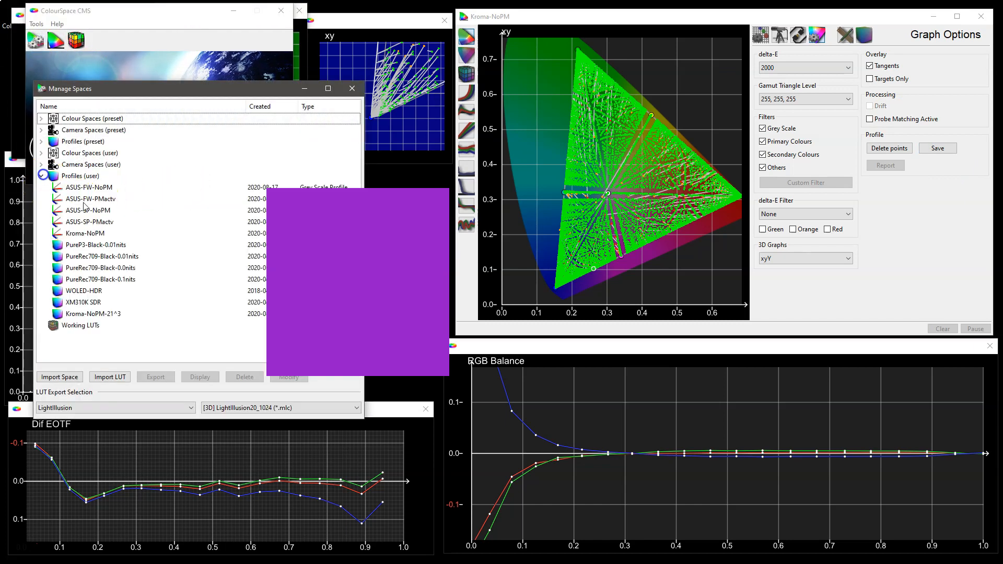
left_click(108, 315)
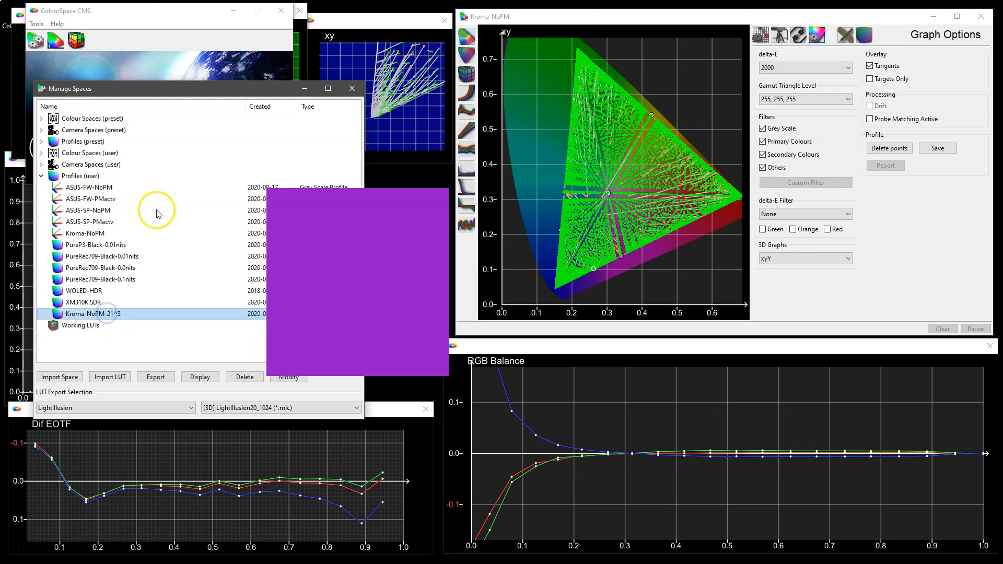
left_click_drag(145, 92, 130, 38)
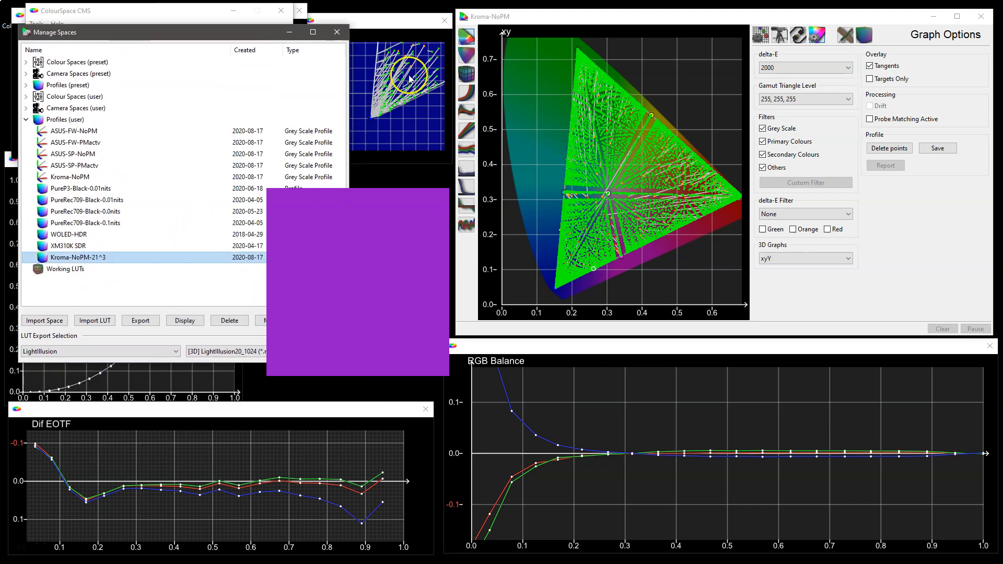
left_click(338, 34)
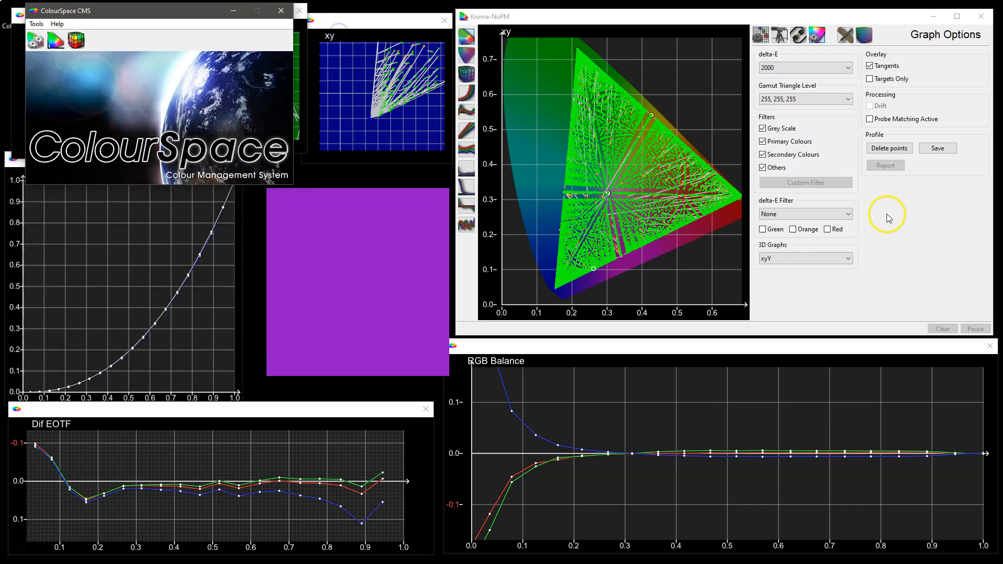
Open the Probe Matching configuration from the probe options and leave the active probe / display data on NONE.
left_click(761, 35)
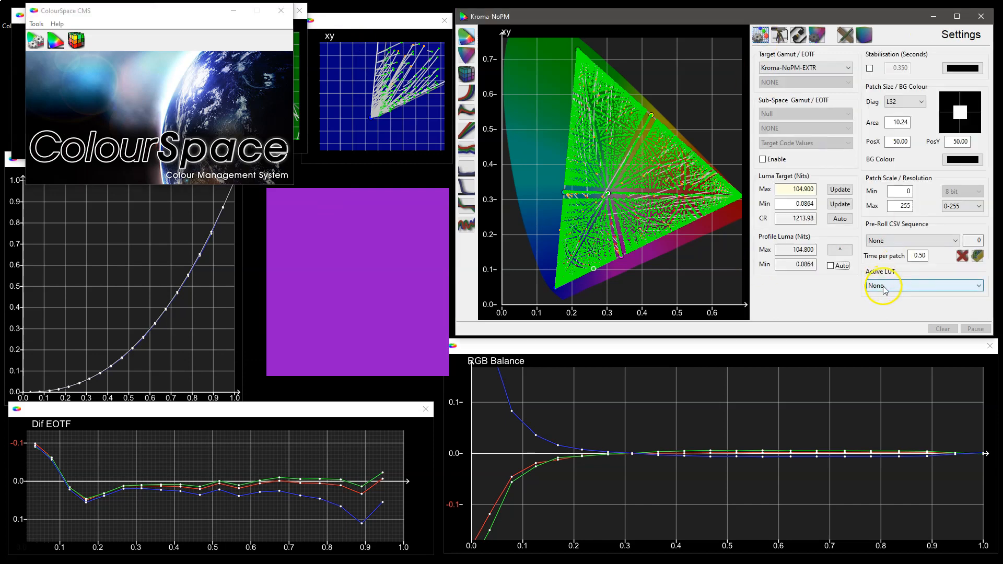
left_click(779, 35)
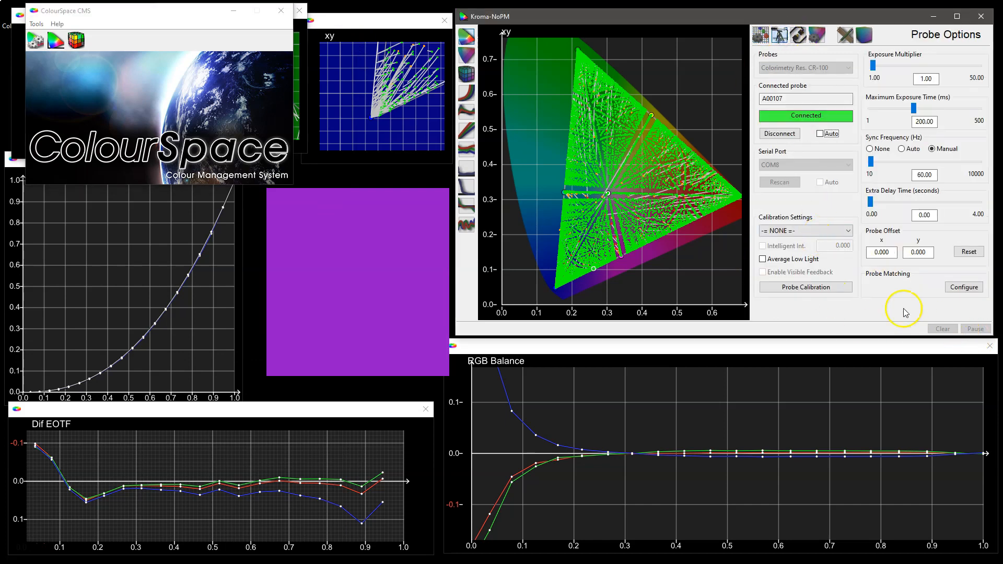
left_click(958, 286)
left_click(669, 95)
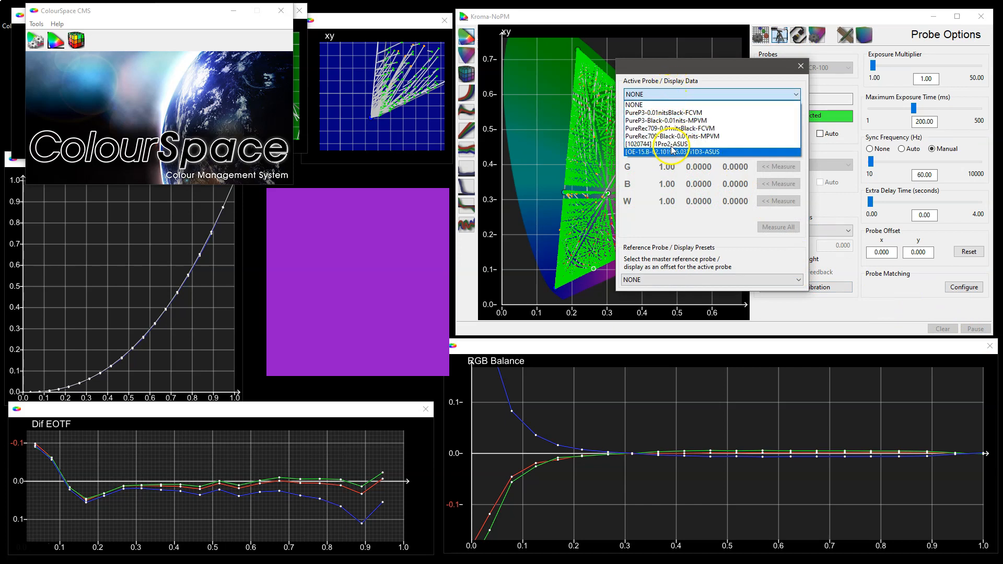
left_click(671, 104)
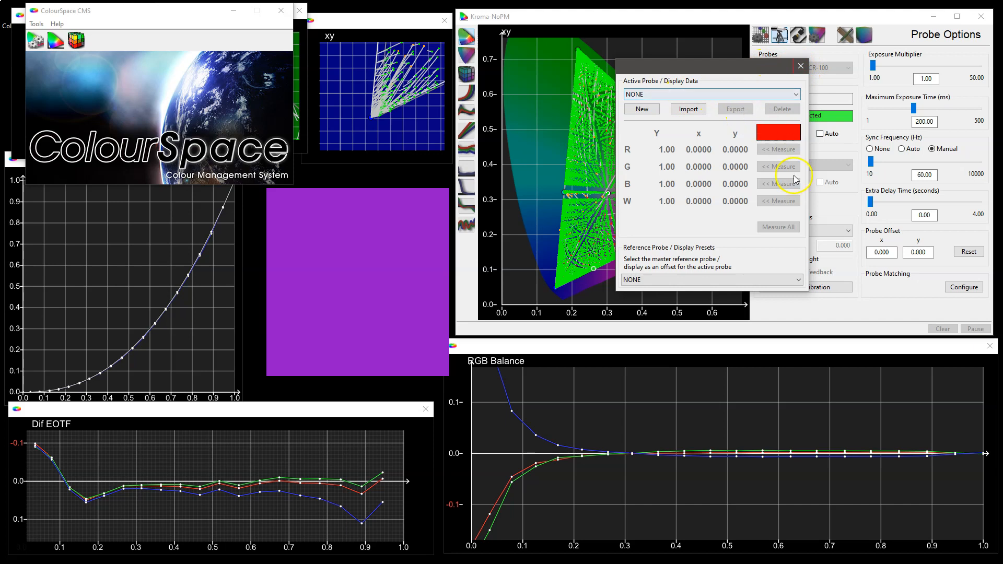
Create active probe / display data named Kroma-CR100, measure all four R, G, B and W patches, and close the configuration.
left_click(643, 109)
left_click(666, 178)
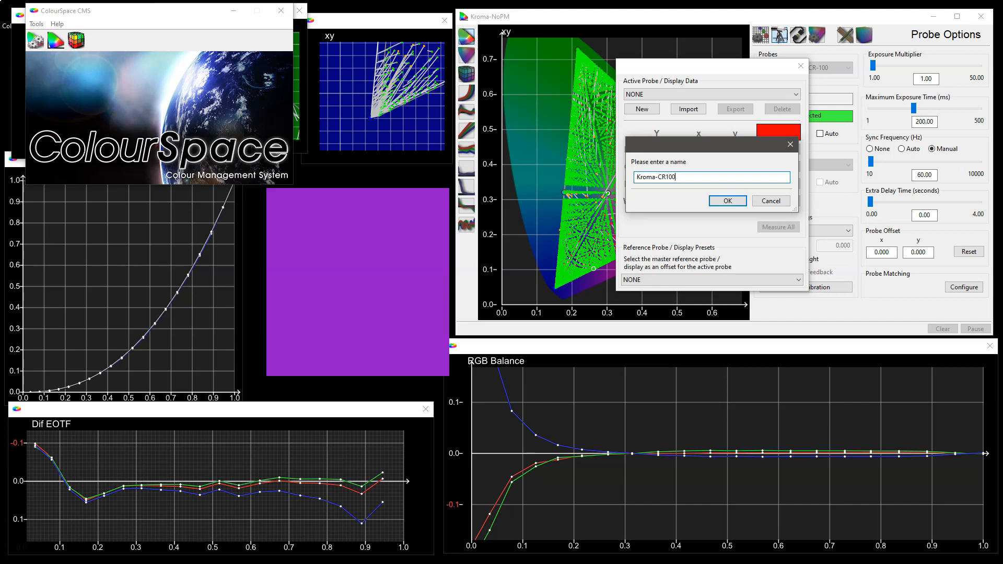
left_click(727, 201)
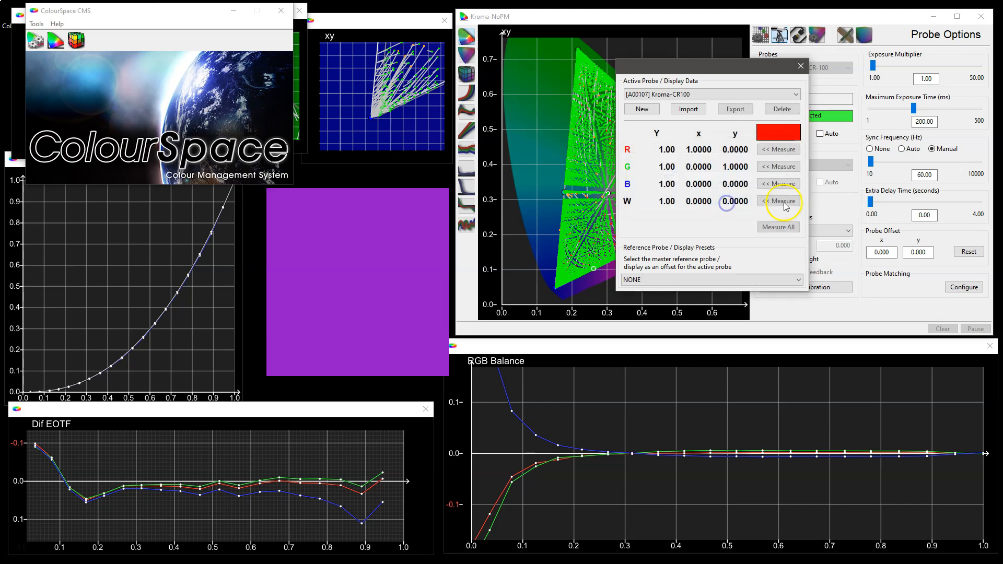
left_click(786, 232)
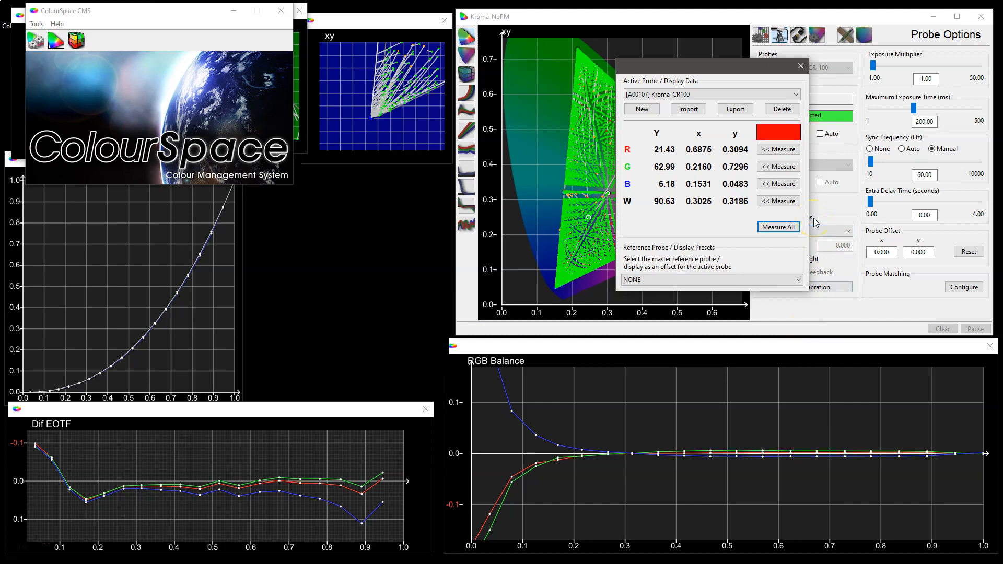
left_click(800, 65)
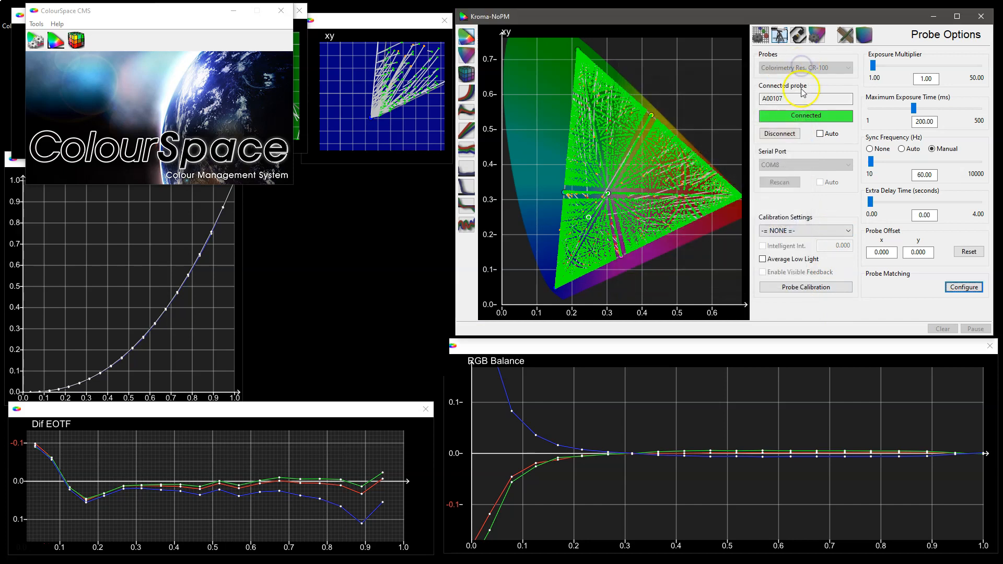
Disconnect the CR-100 and connect the Colorimetry Res. CR-250/CR-300 probe on serial port COM9.
left_click(779, 134)
left_click(794, 68)
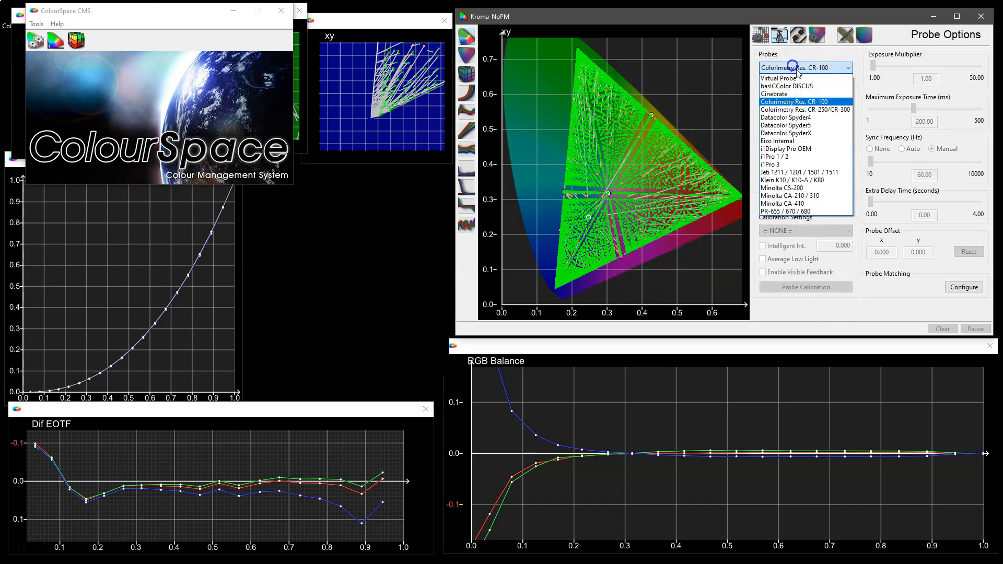
left_click(811, 109)
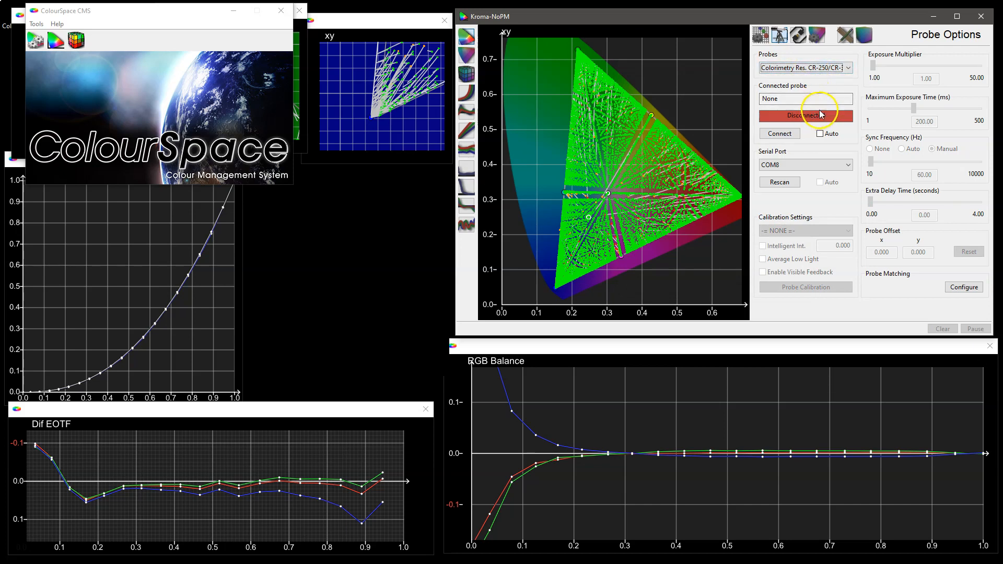
left_click(788, 168)
left_click(784, 191)
left_click(783, 133)
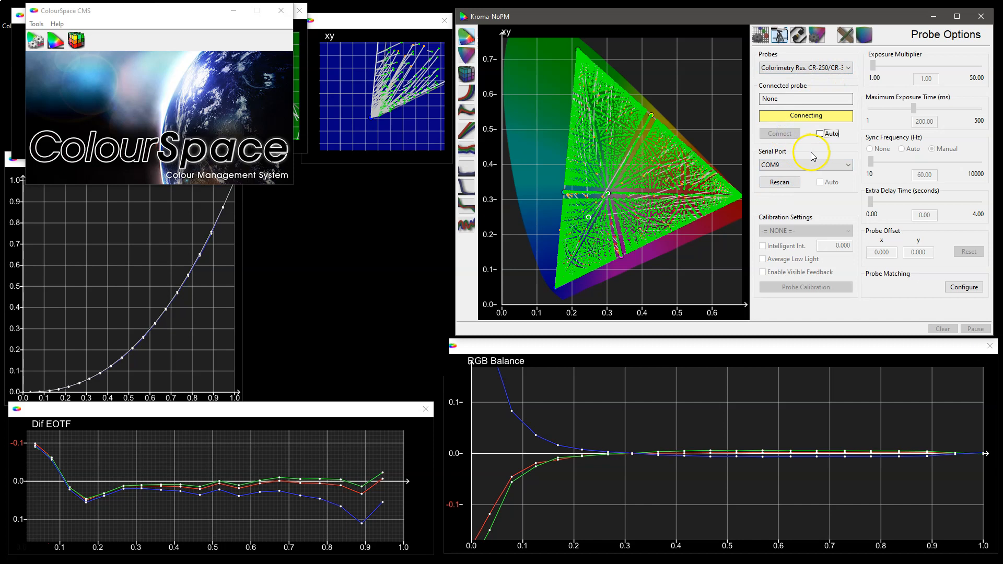
Create active probe / display data named Kroma-CR250 in the Probe Matching configuration and measure all four R, G, B and W patches.
left_click(964, 287)
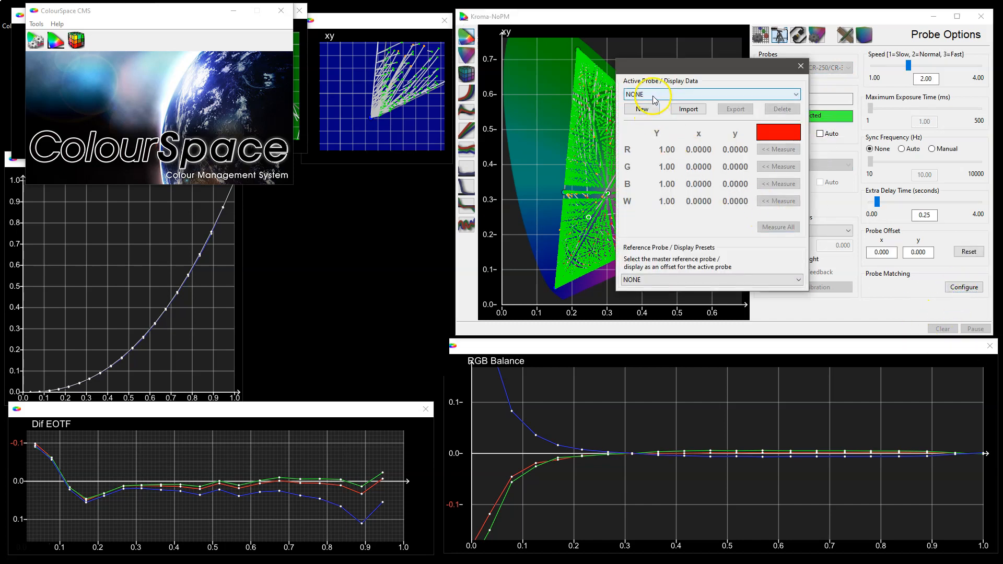
left_click(650, 112)
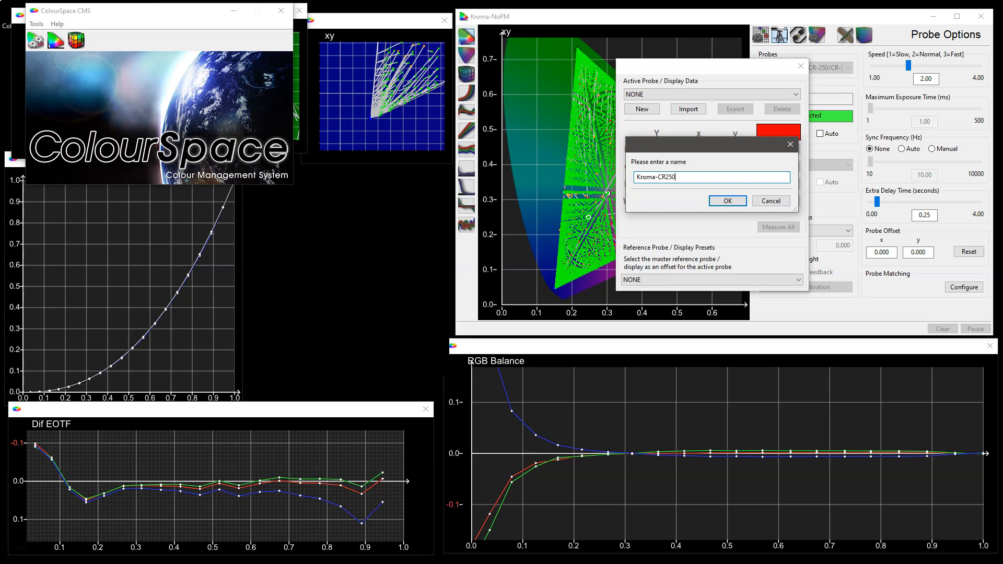
left_click(728, 201)
left_click(779, 227)
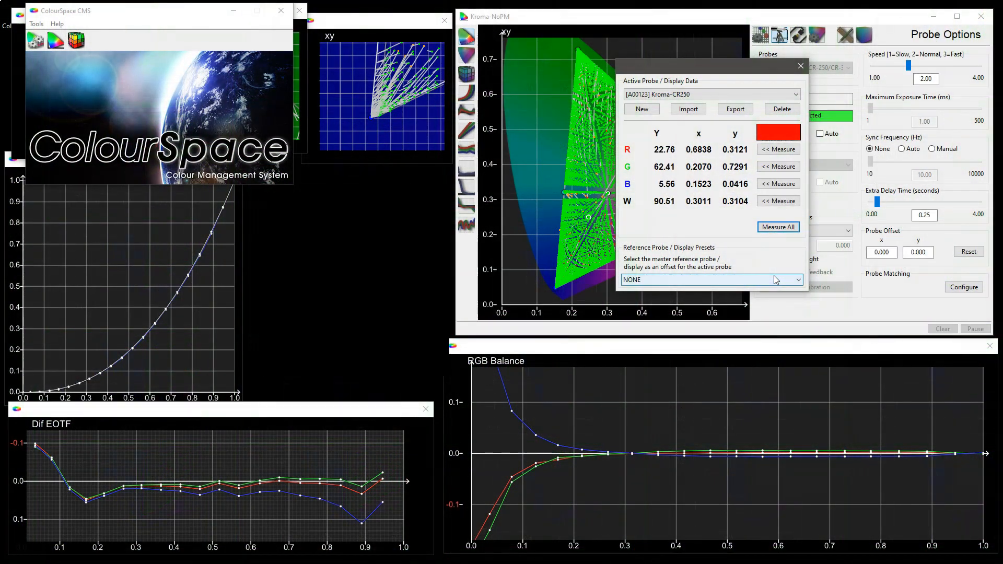
Set Kroma-CR100 as the active probe data with Kroma-CR250 as its reference, and close the Probe Matching configuration.
left_click(697, 95)
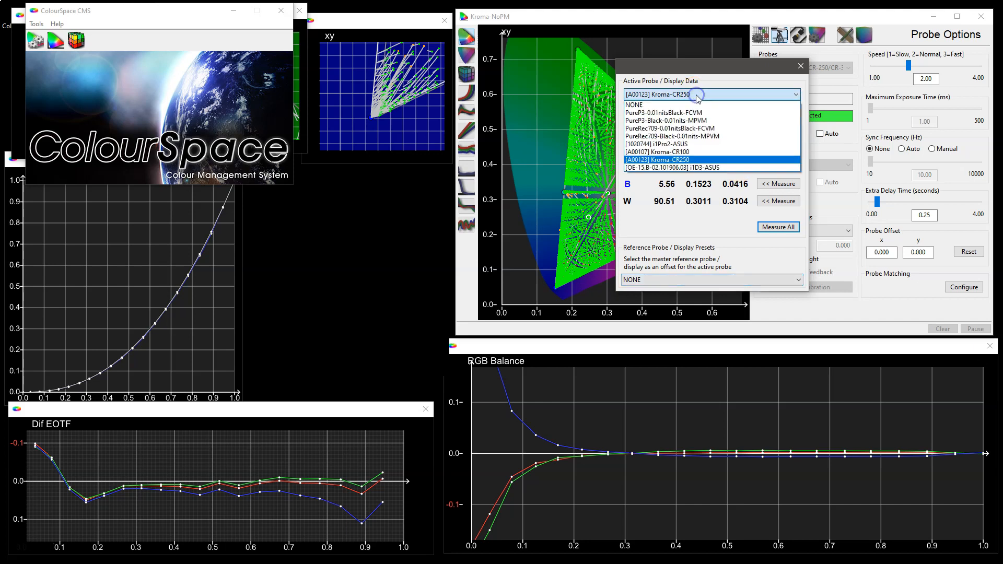
left_click(679, 151)
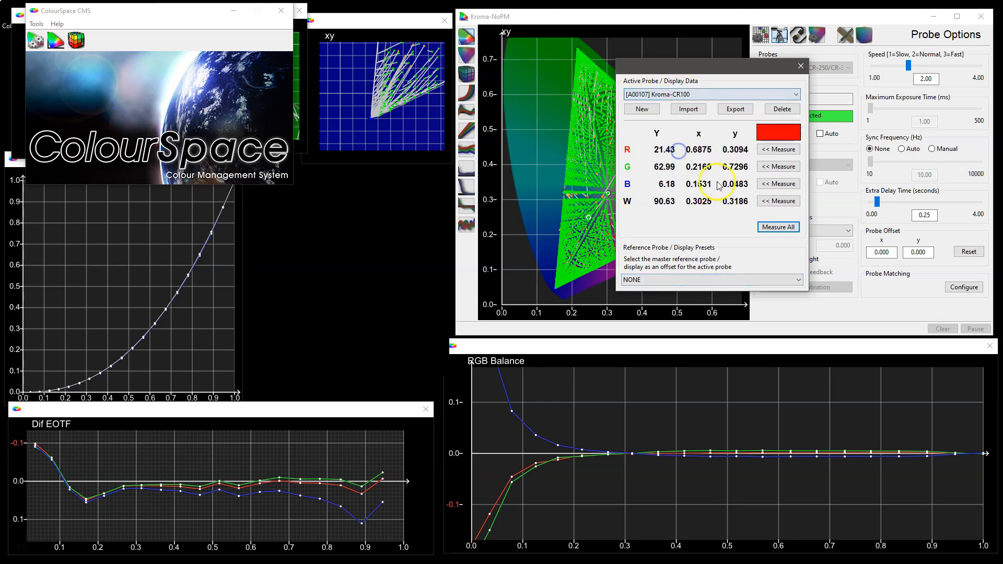
left_click(697, 286)
left_click(694, 348)
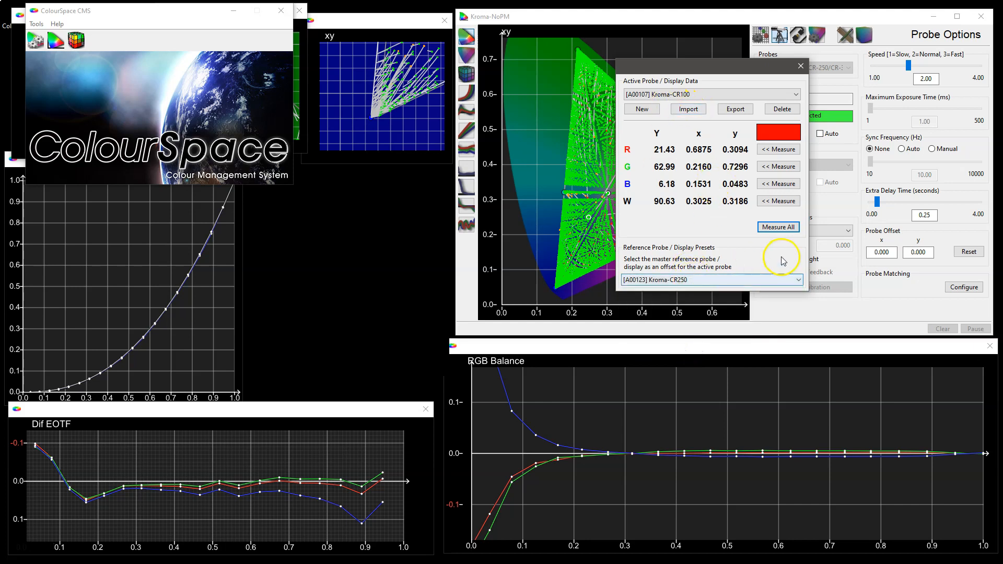
left_click(800, 66)
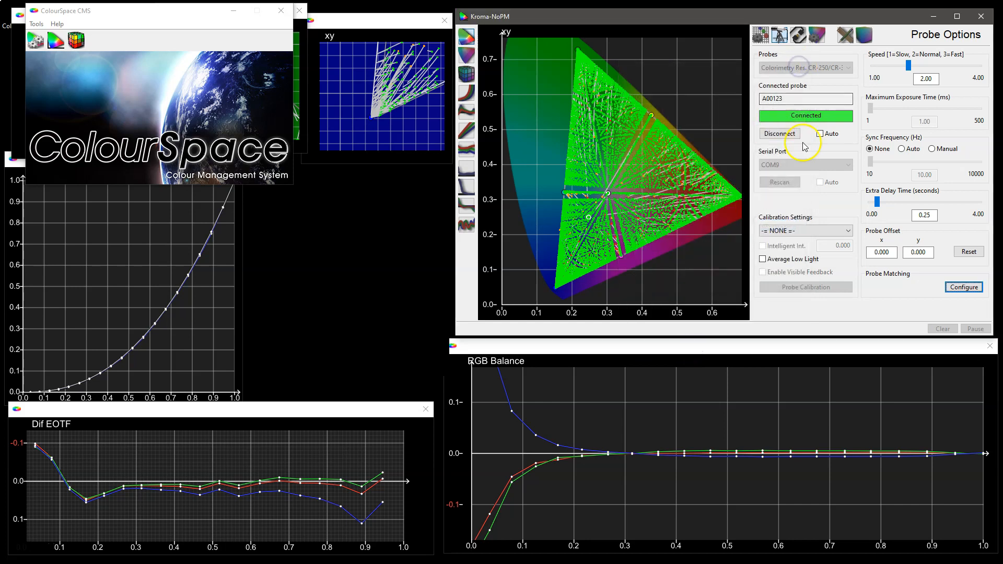
Activate Probe Matching for the profile in the Graph Options, switching it off and on to compare the graphs.
left_click(845, 35)
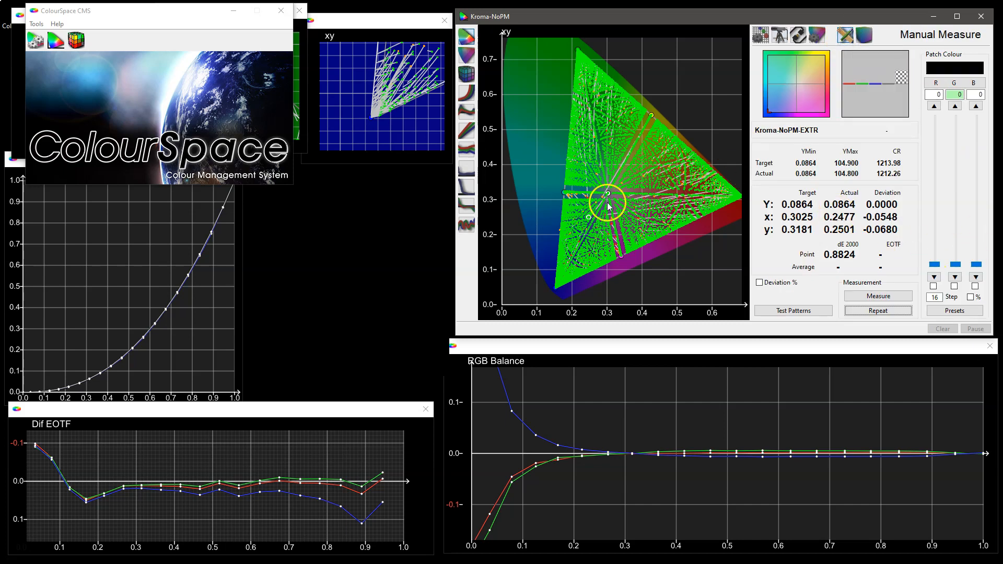
left_click(816, 33)
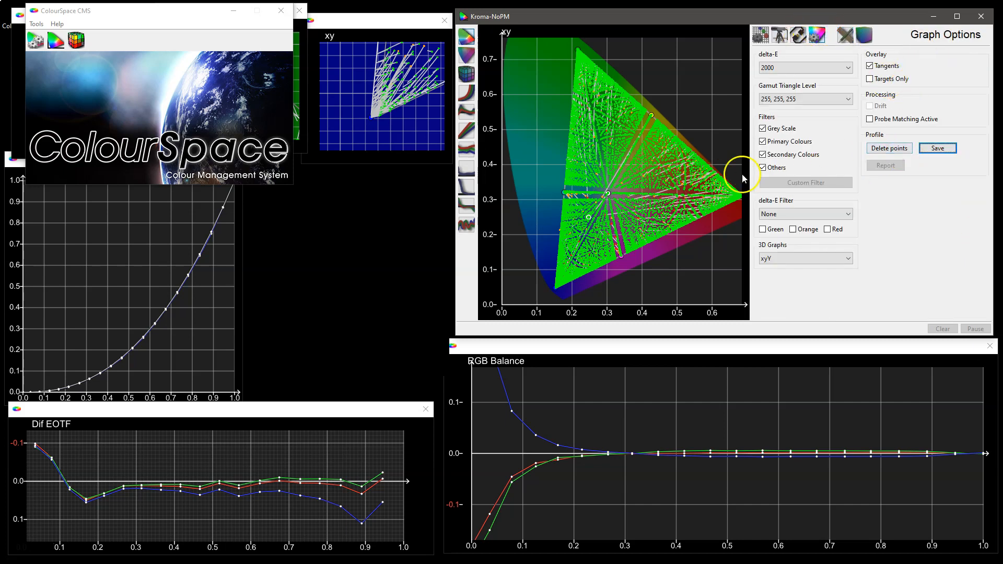
left_click(871, 119)
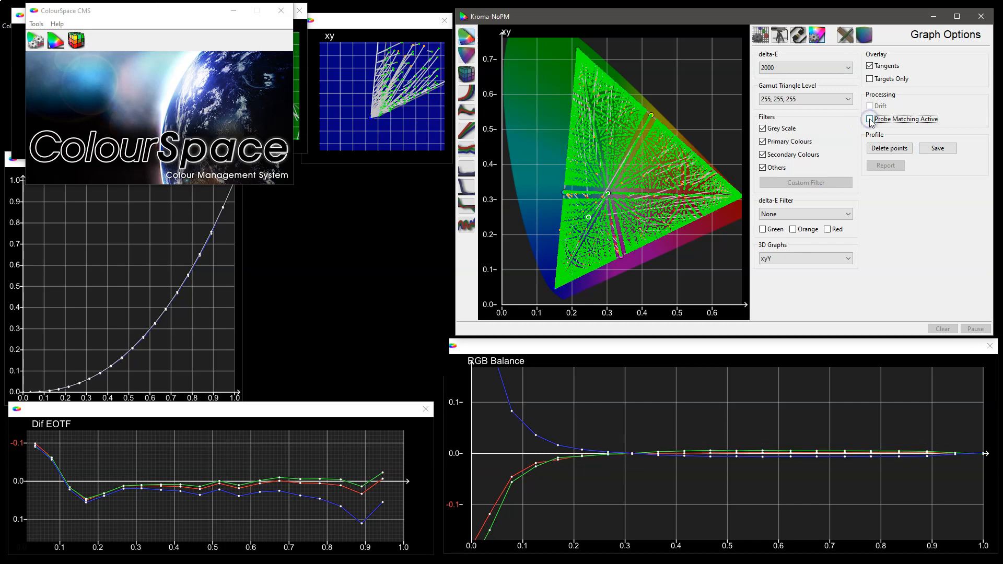
left_click(870, 119)
left_click(871, 120)
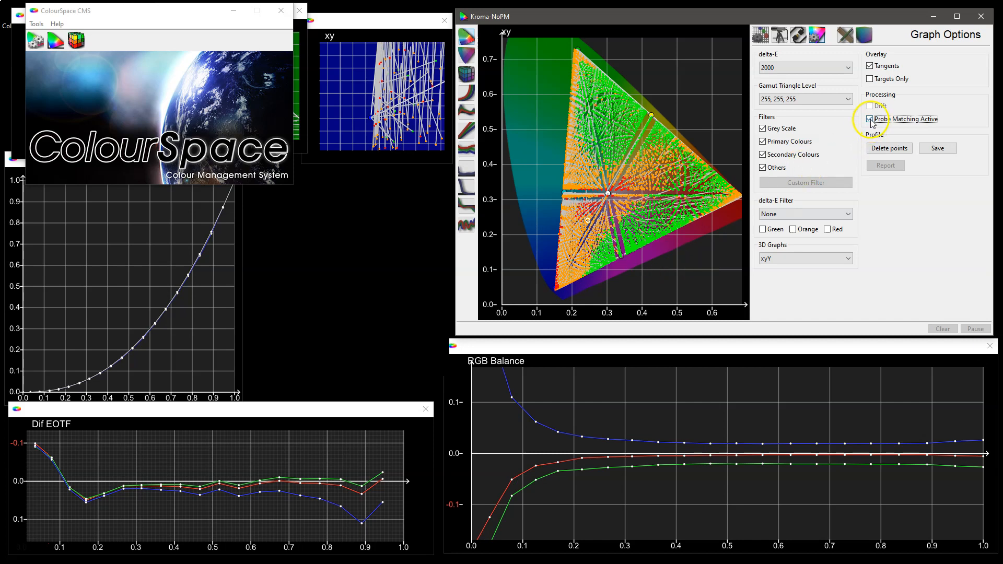
left_click(870, 120)
left_click(870, 119)
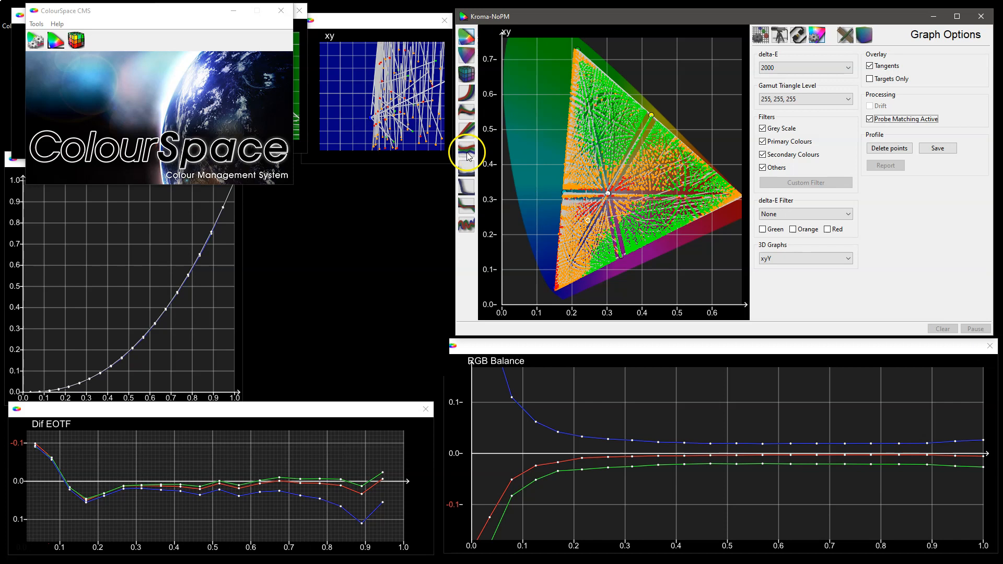
Uncover the red, green and blue xy charts, adjust the green chart's view, and review the target settings and manual measure values.
left_click(234, 11)
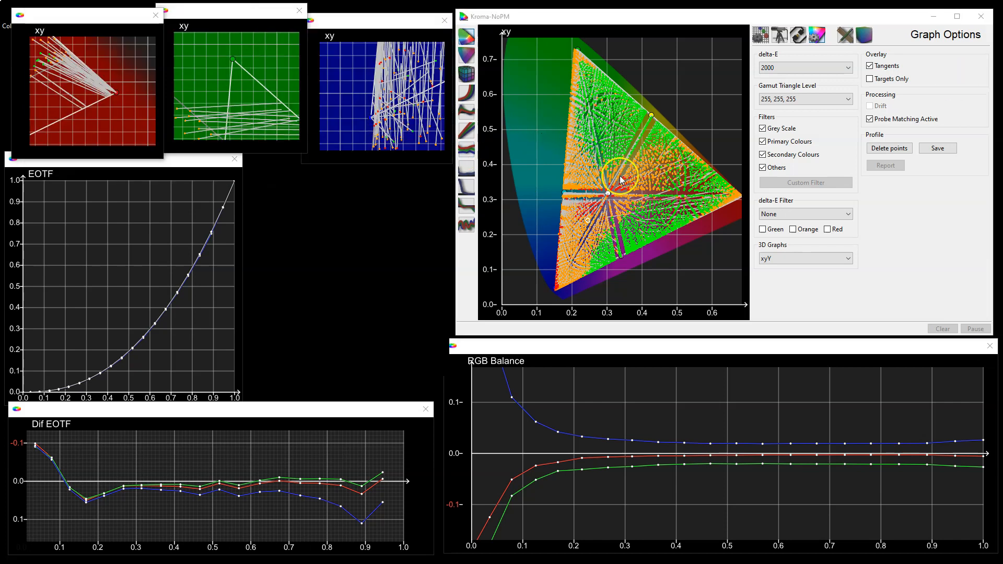
left_click(233, 103)
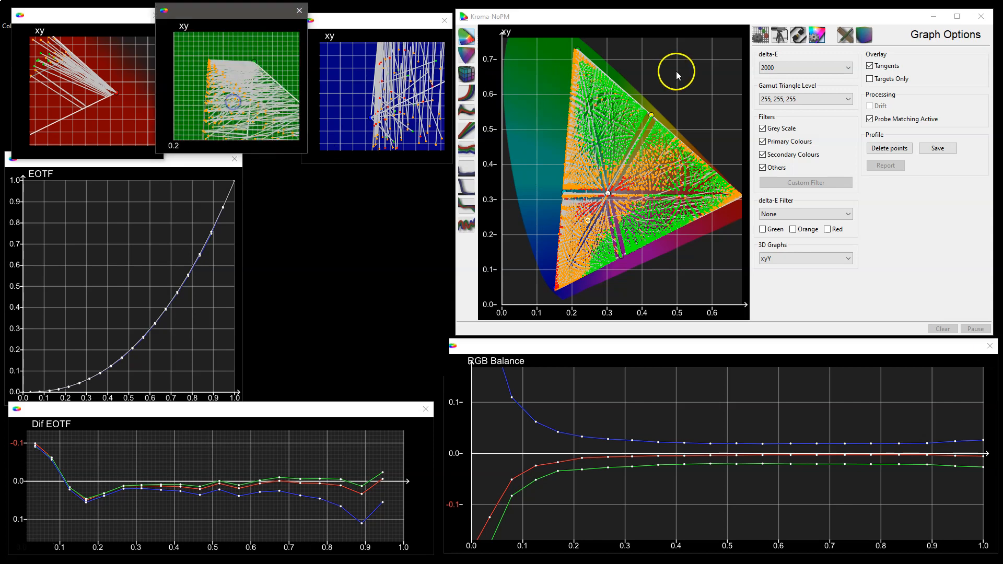
left_click(761, 34)
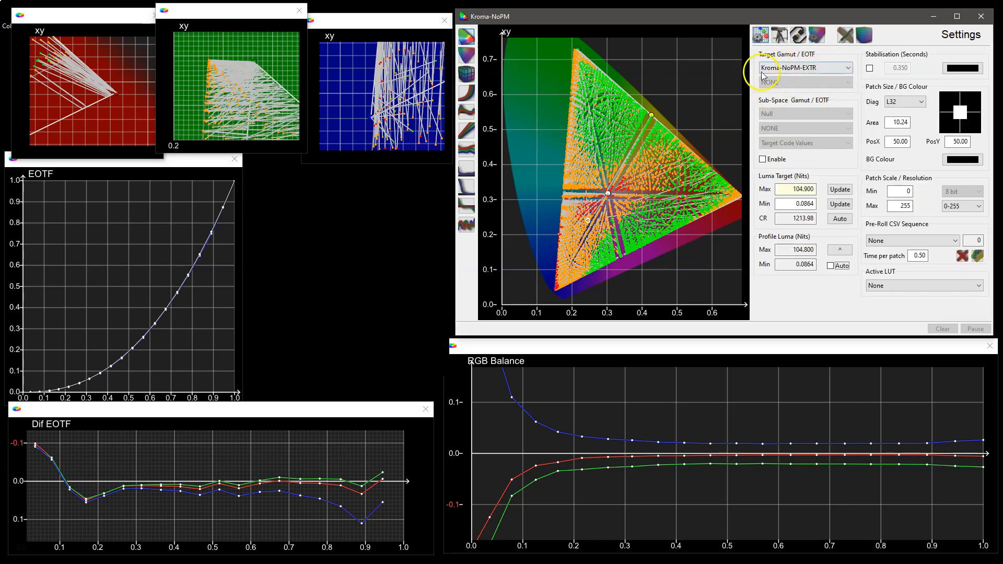
left_click(818, 34)
left_click(817, 37)
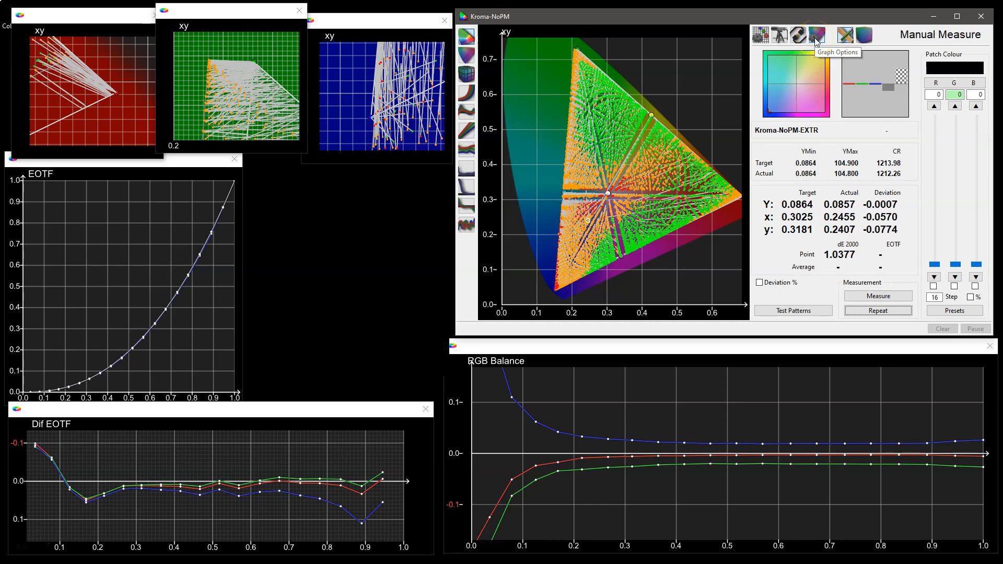
Save the probe-matched profile as a new ColourSpace named Kroma-PMactv-21^3.
left_click(817, 39)
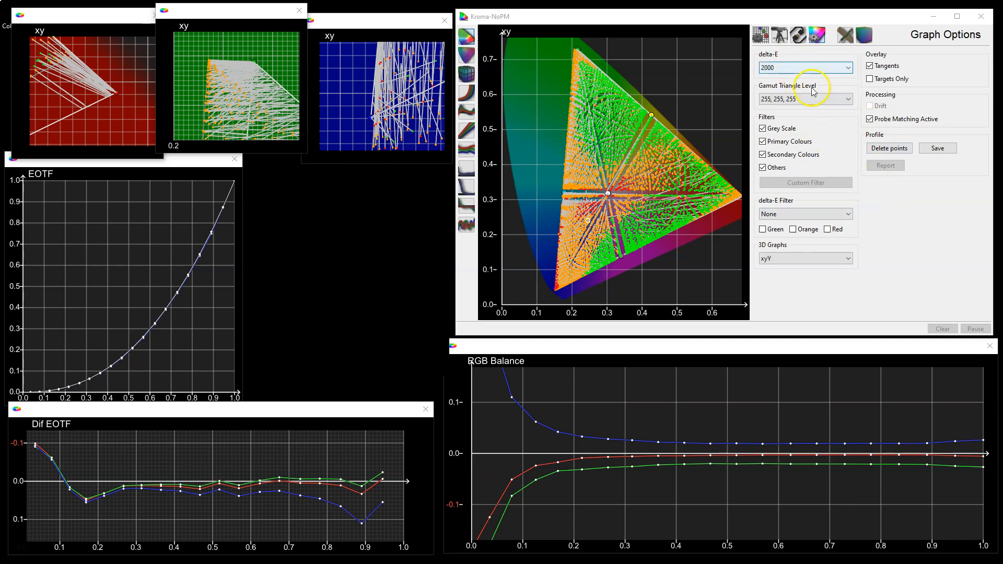
left_click(938, 149)
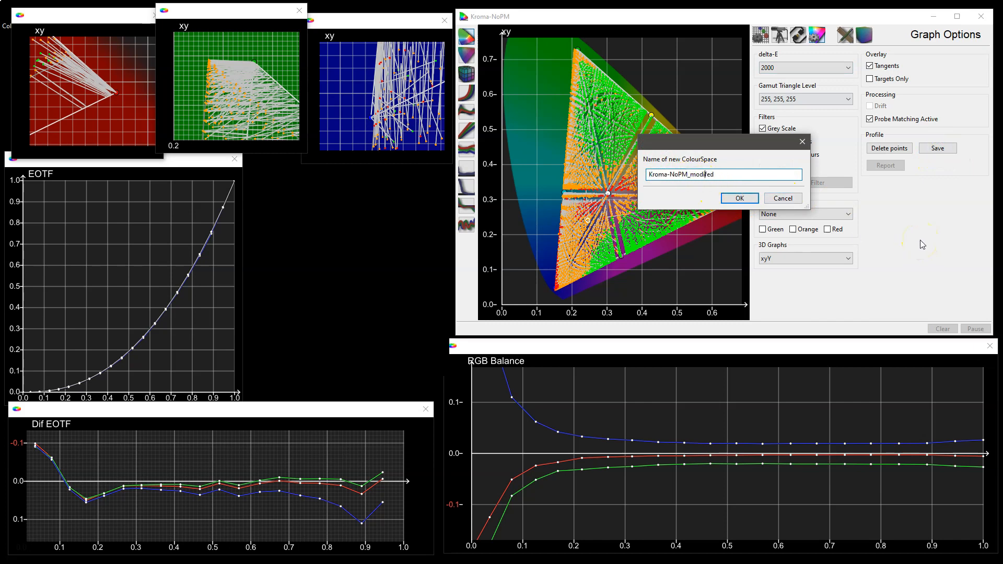
key("ctrl+shift+Left")
key("ctrl+shift+Left")
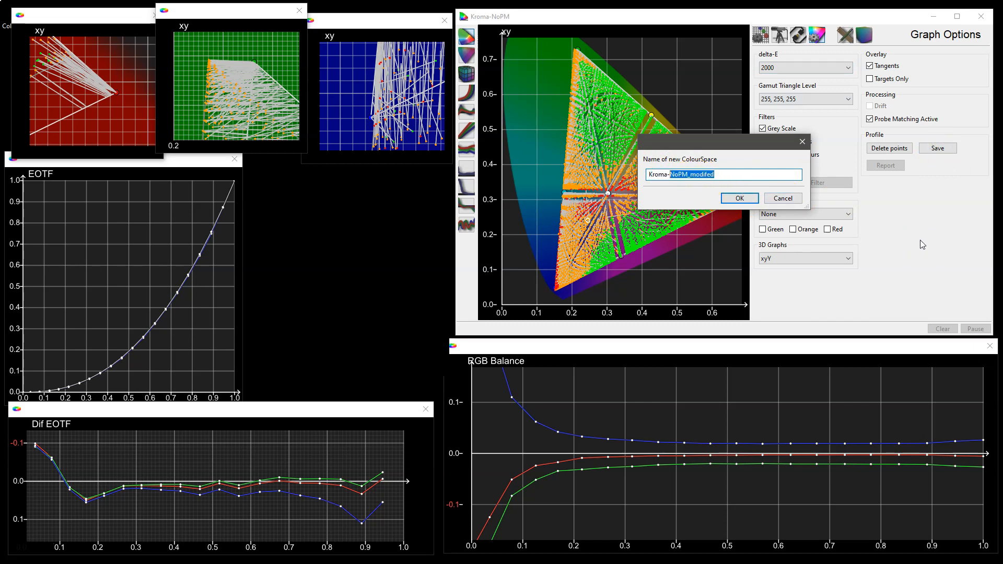
type("PMactv-21")
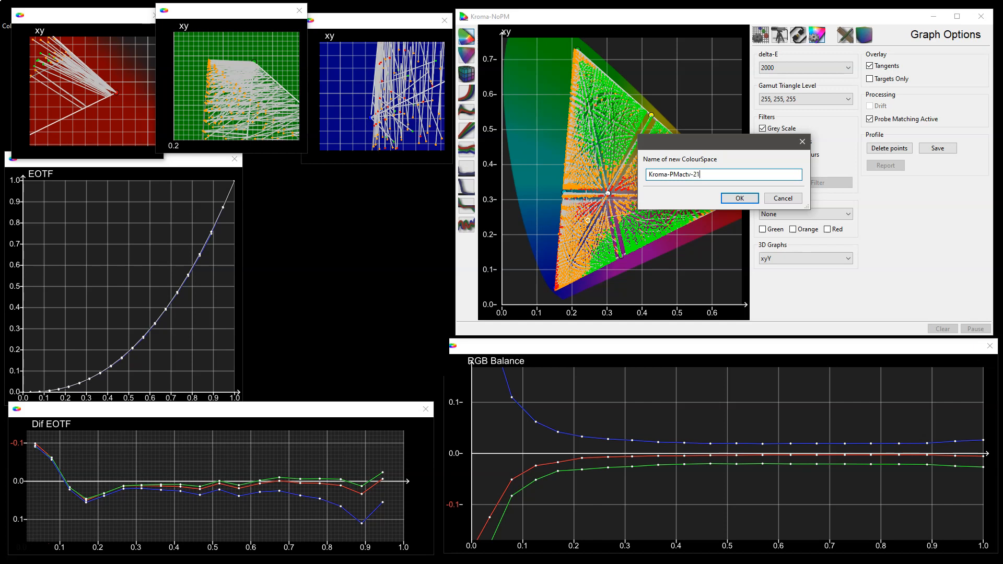
type("^3")
left_click(738, 200)
Extract a colour space named Kroma-PMactv-EXTR from the user profile Kroma-PMactv-21^3 in Manage Spaces.
left_click_drag(448, 172, 191, 21)
left_click(28, 42)
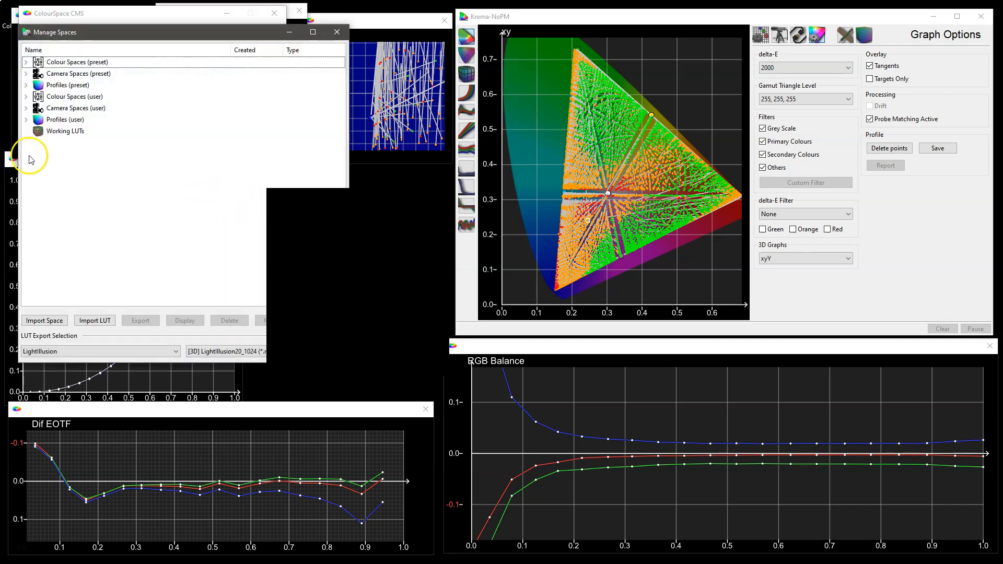
left_click(26, 119)
left_click(96, 270)
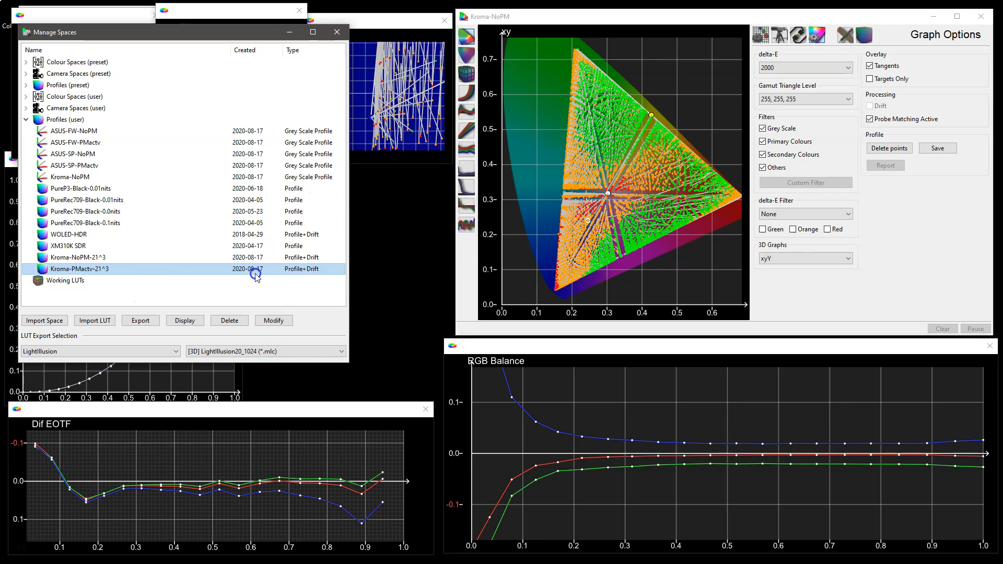
left_click(272, 321)
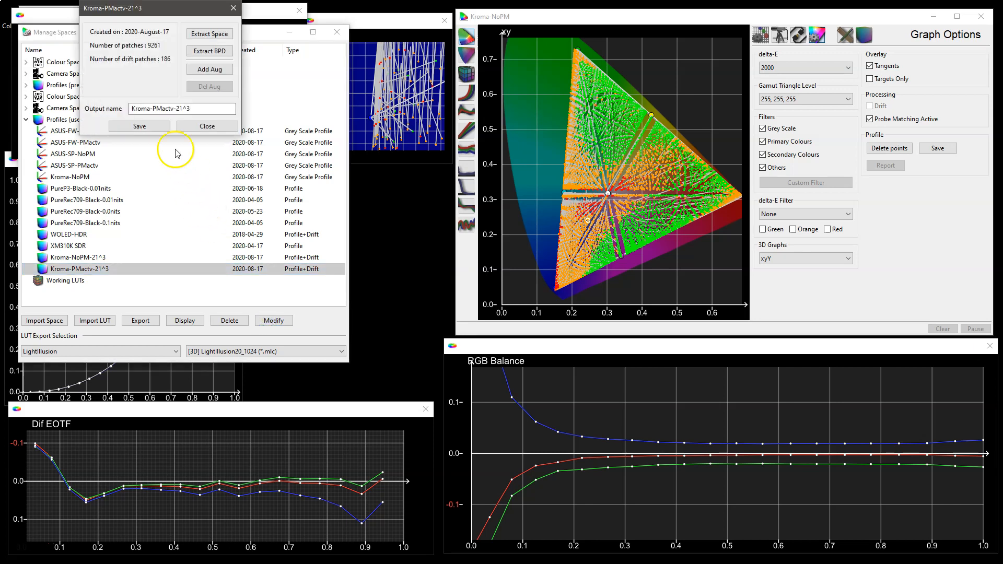
left_click(197, 111)
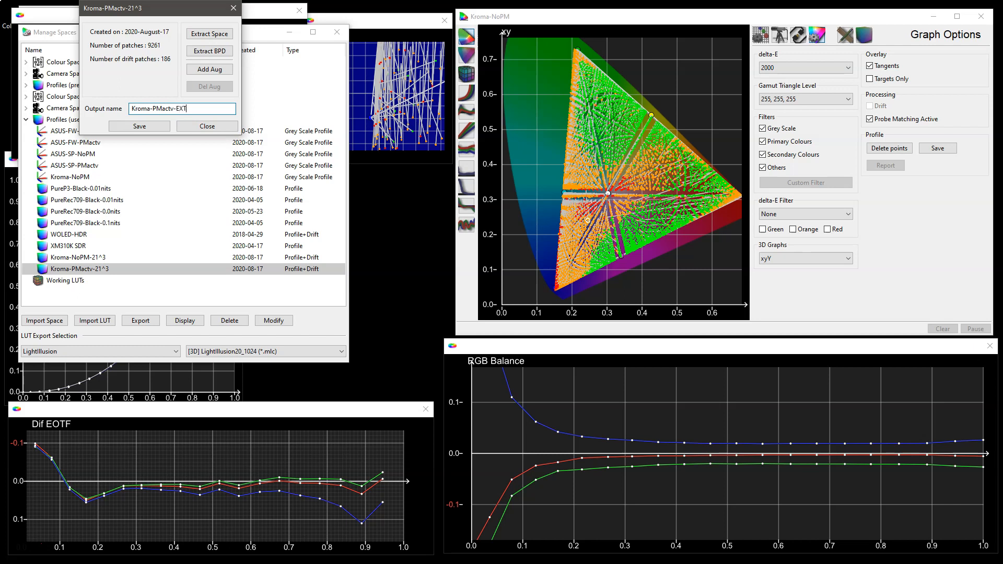
left_click(210, 35)
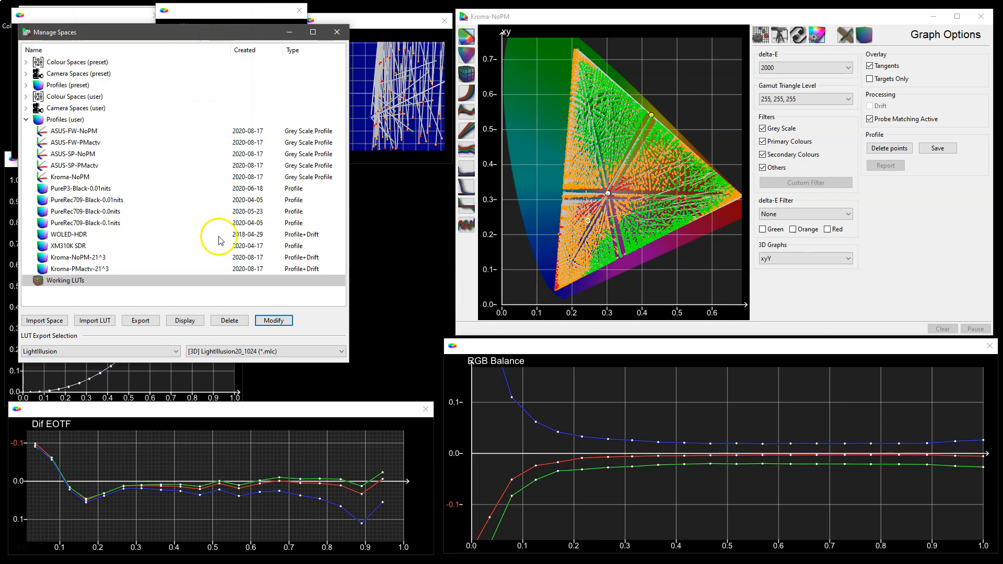
left_click(26, 120)
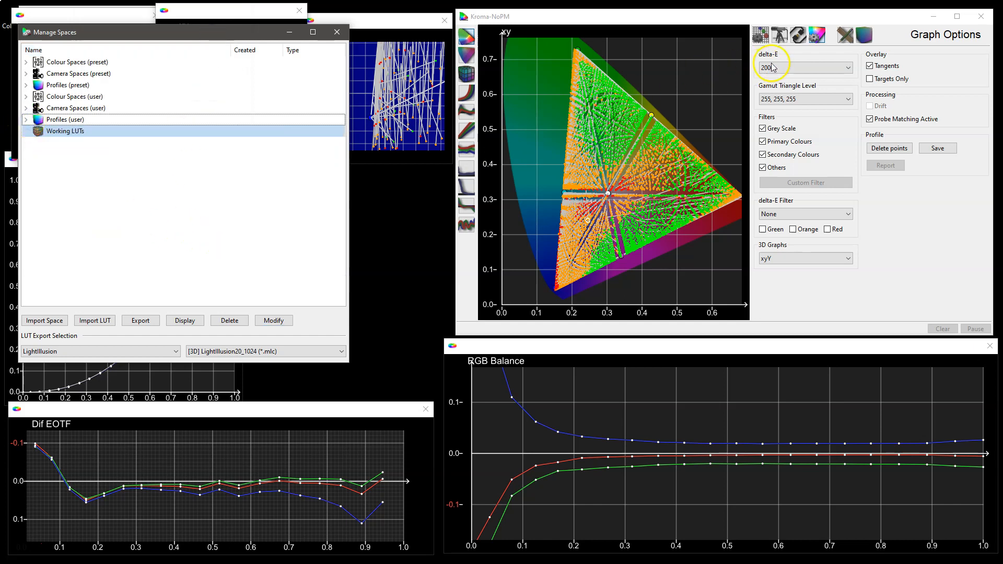
Set the target gamut / EOTF to Kroma-PMactv-EXTR and copy the profile luma values into the luma target.
left_click(761, 35)
left_click(805, 71)
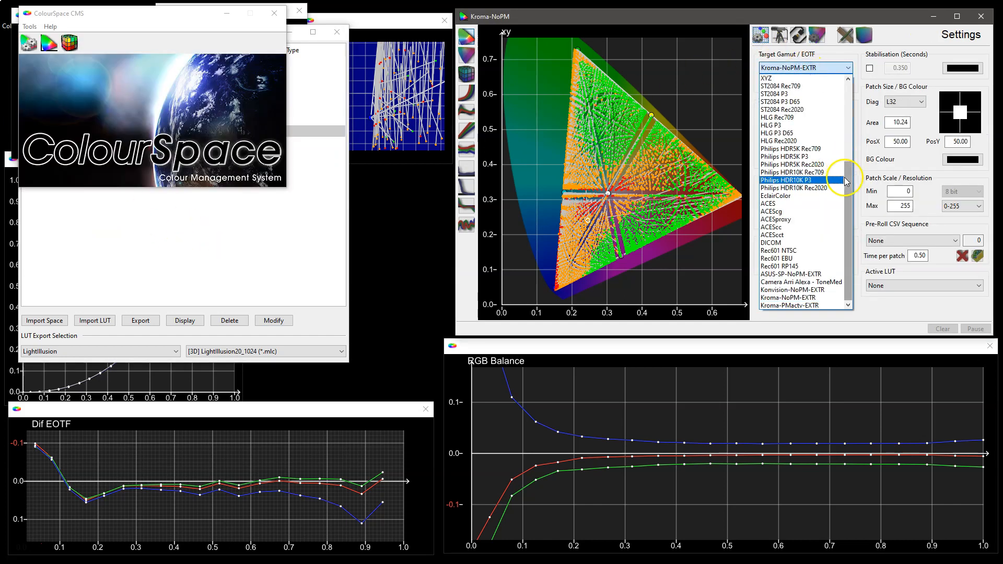
left_click(809, 307)
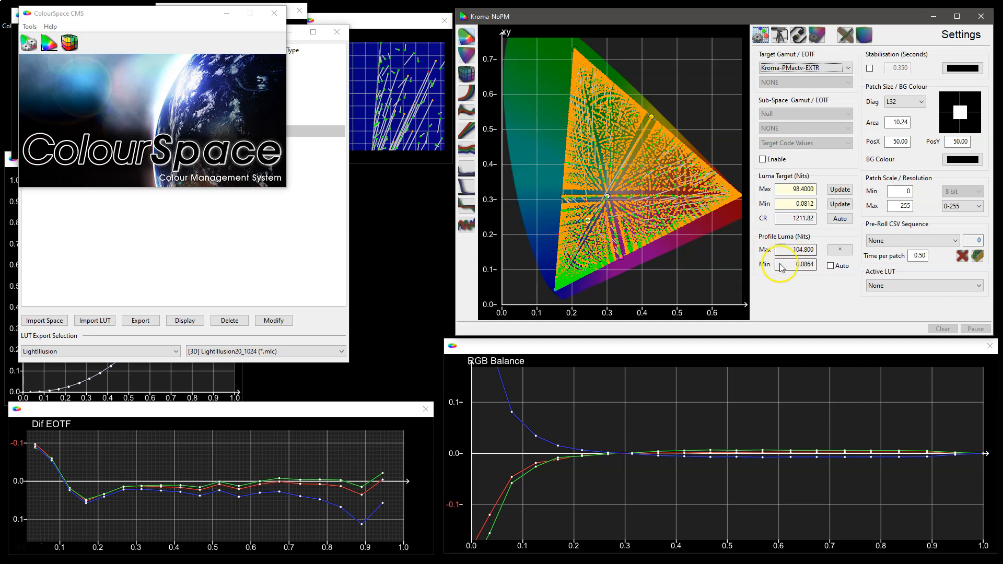
left_click(841, 252)
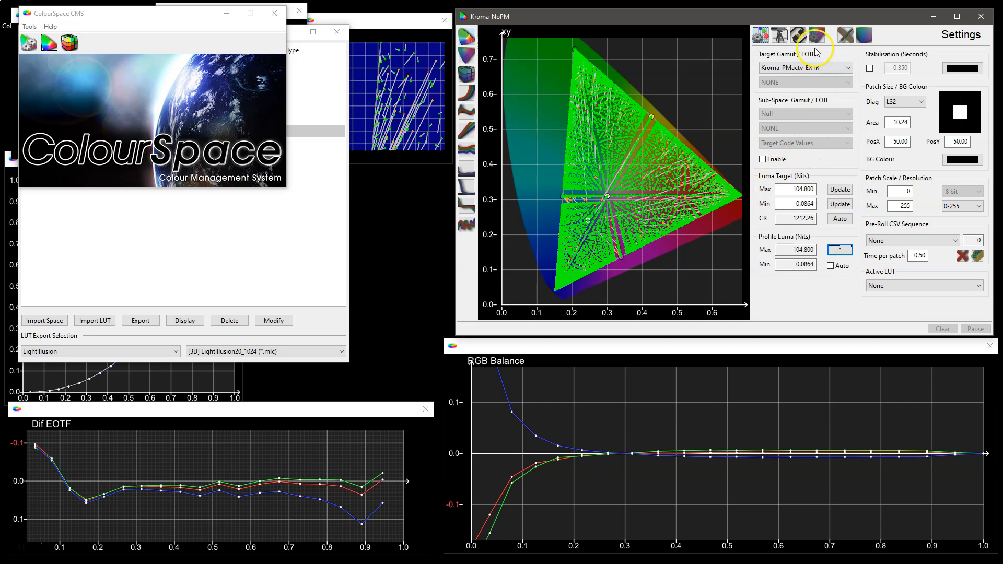
Compare the graphs against the new target with Probe Matching Active switched off and on, leaving it on.
left_click(817, 35)
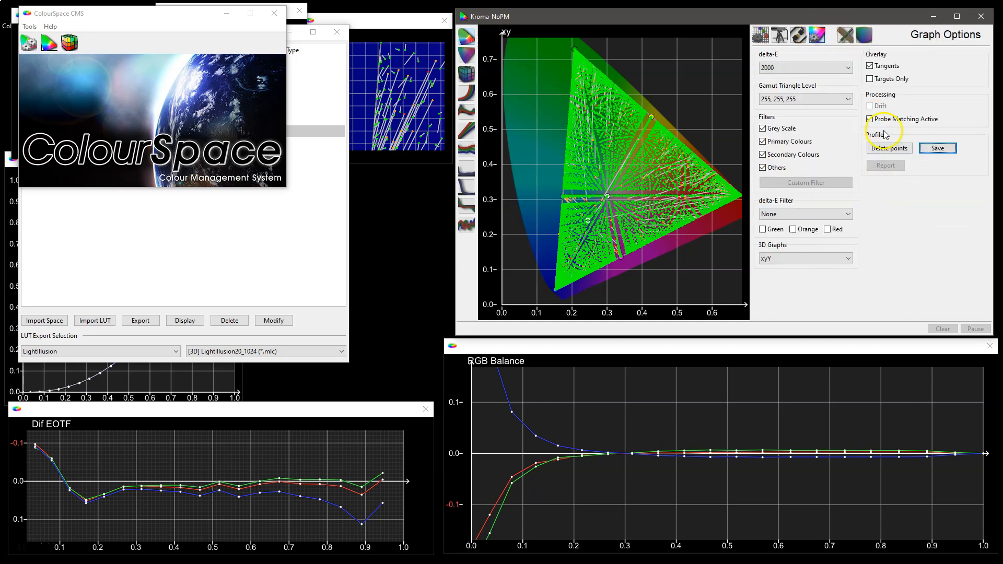
left_click(870, 119)
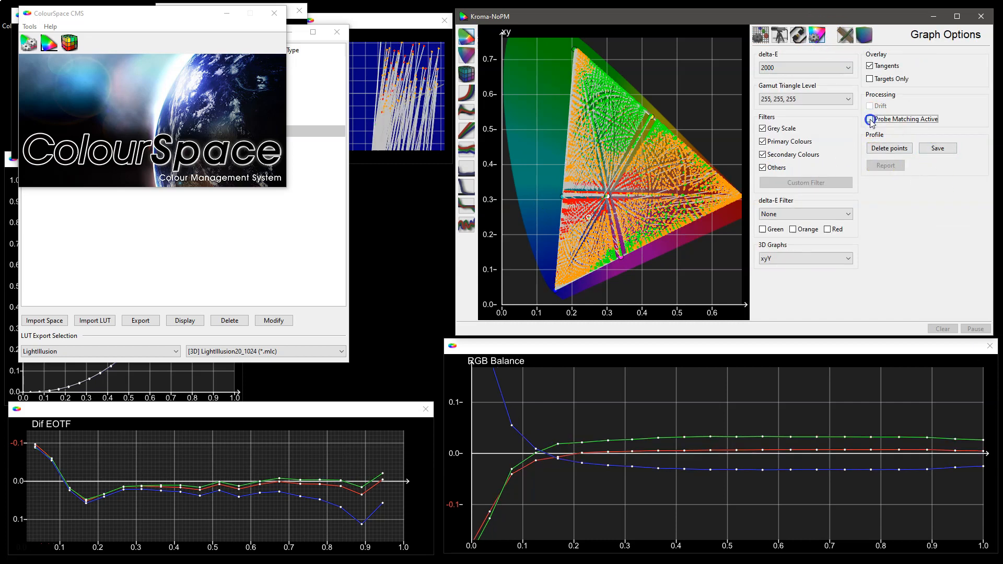
left_click(870, 119)
left_click(870, 119)
left_click(870, 119)
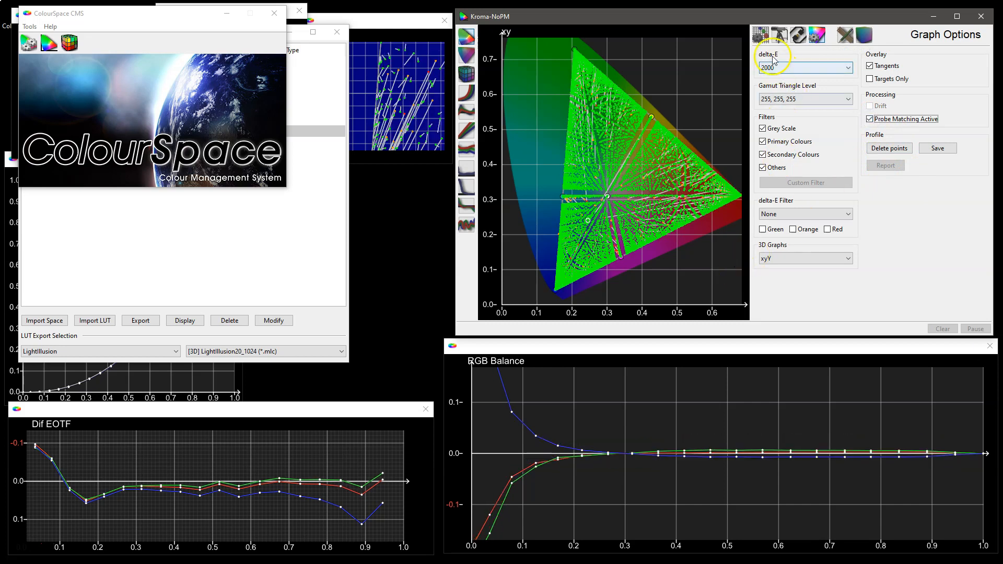
Return to the measurement settings, close the overlapping windows, and examine the red, green and blue gamut corners in the zoomed xy graphs.
left_click(761, 35)
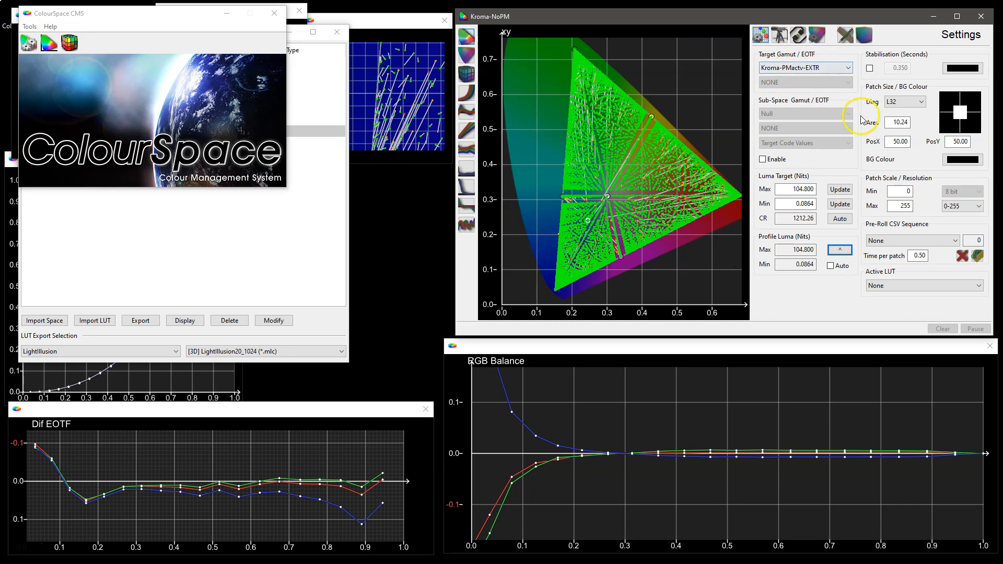
left_click(274, 13)
left_click(337, 32)
left_click_drag(404, 77, 390, 45)
left_click_drag(374, 131, 385, 94)
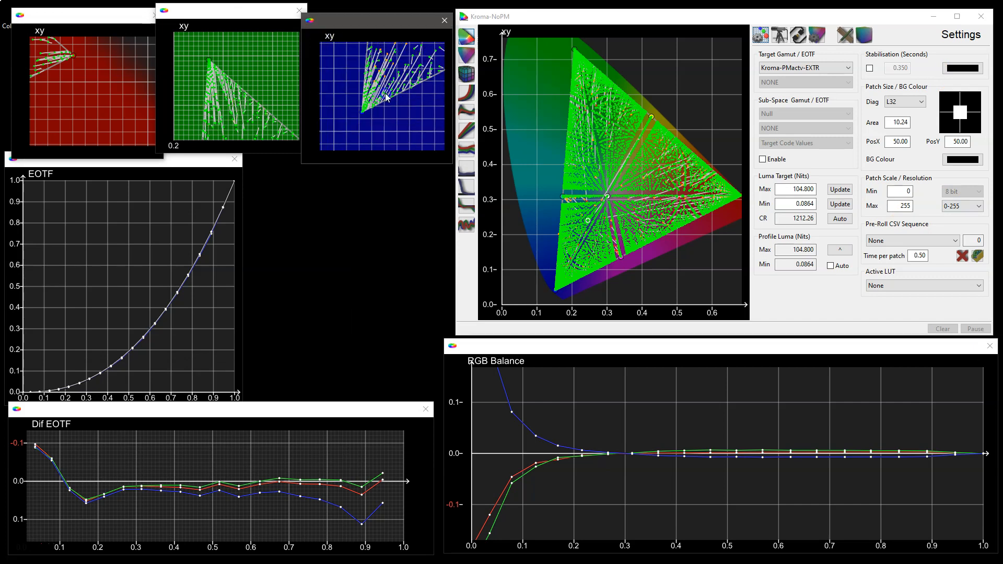
left_click_drag(60, 68, 102, 104)
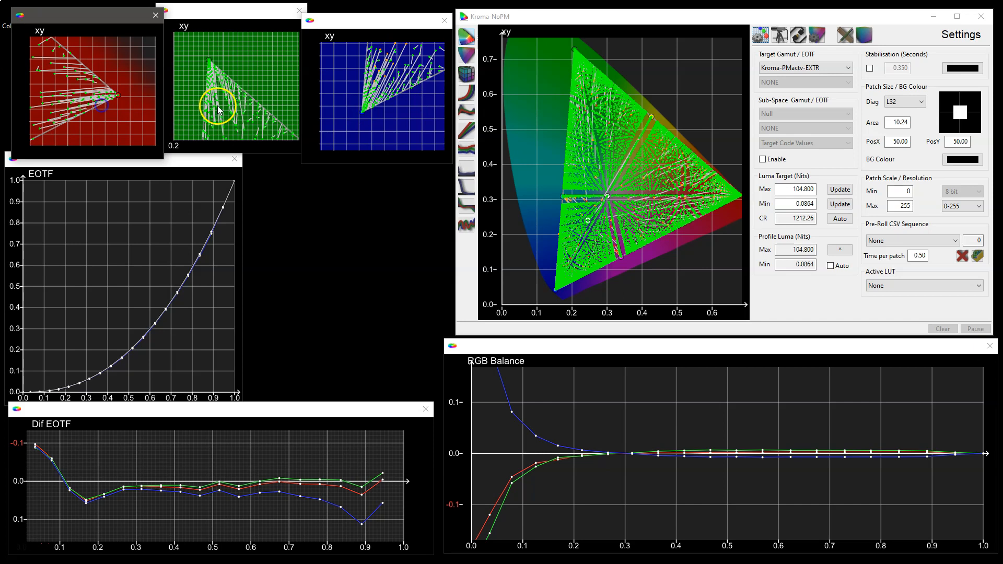
left_click_drag(228, 106, 234, 99)
left_click_drag(363, 103, 368, 99)
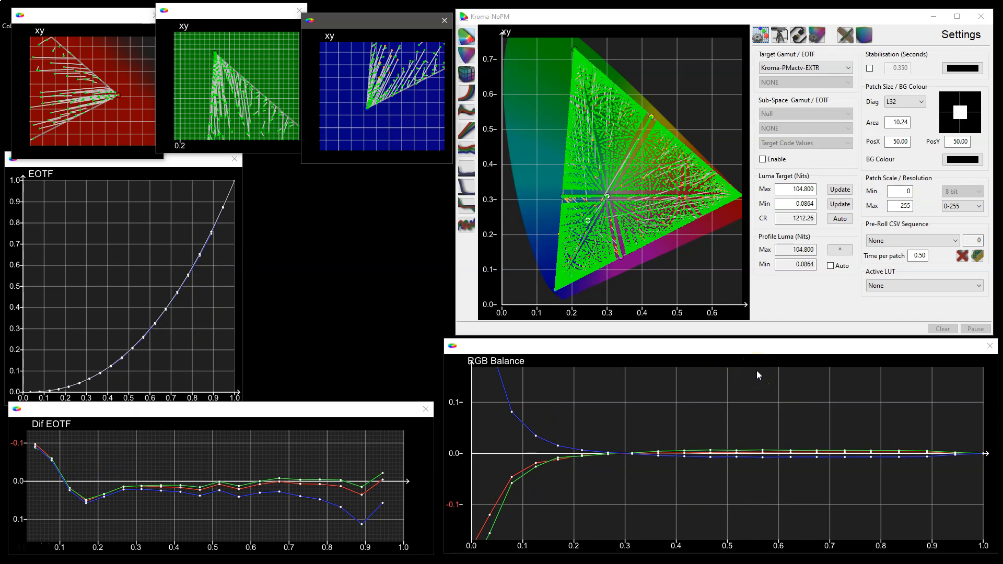
Reopen Manage Spaces and locate the user profiles Kroma-NoPM-21^3 and Kroma-PMactv-21^3.
left_click(808, 304)
left_click_drag(400, 44, 159, 22)
left_click(31, 46)
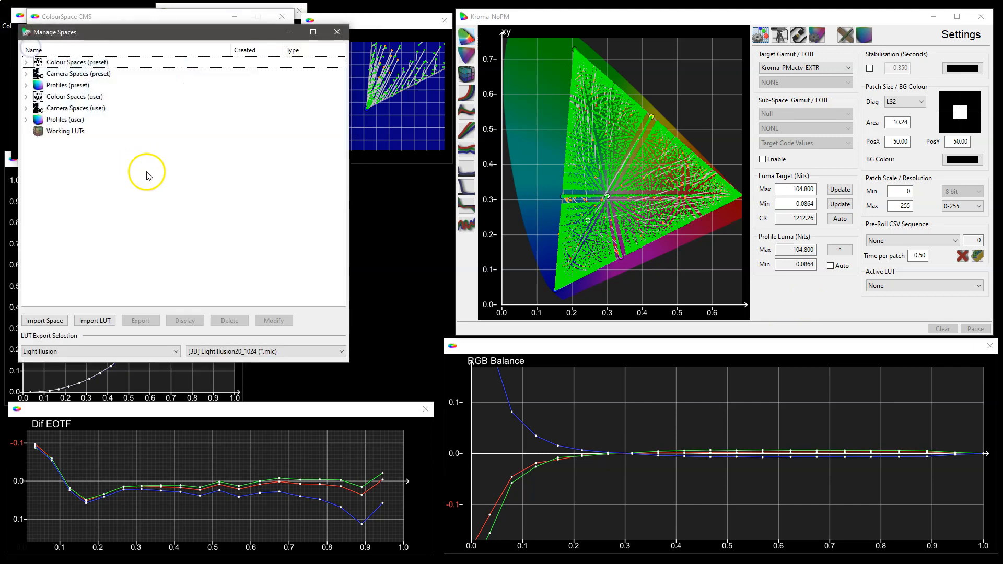
left_click(26, 120)
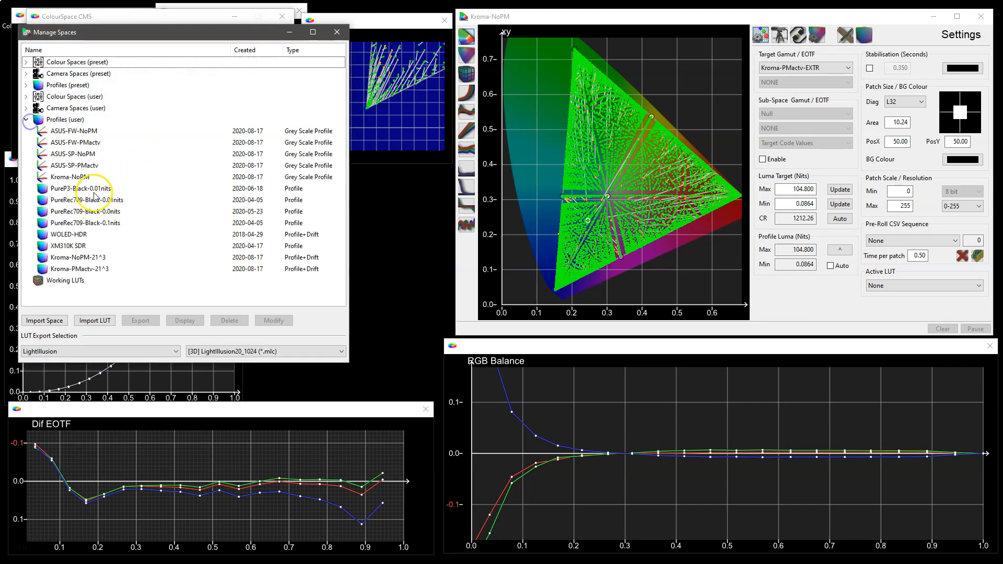
left_click(75, 258)
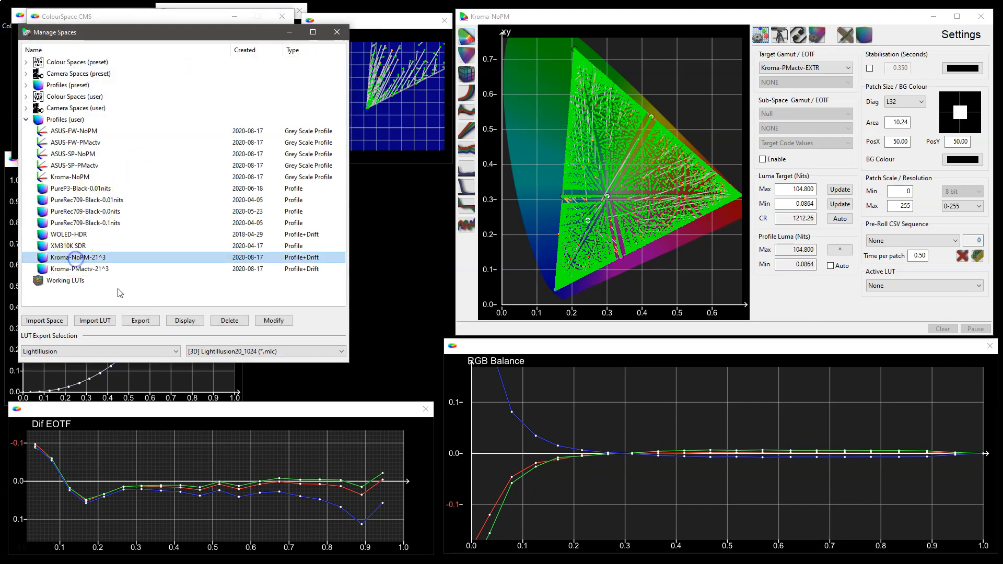
left_click(91, 268)
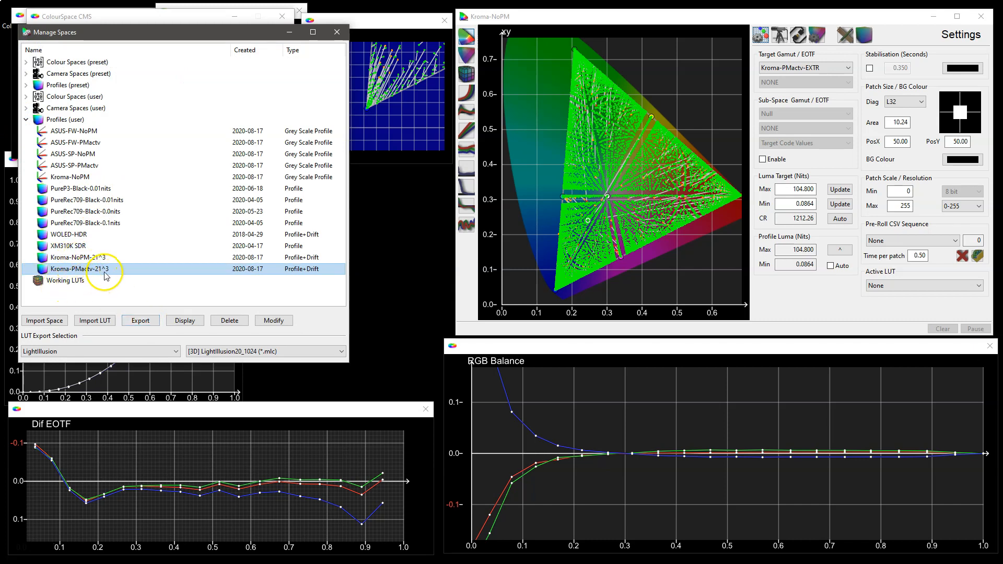
left_click(99, 260)
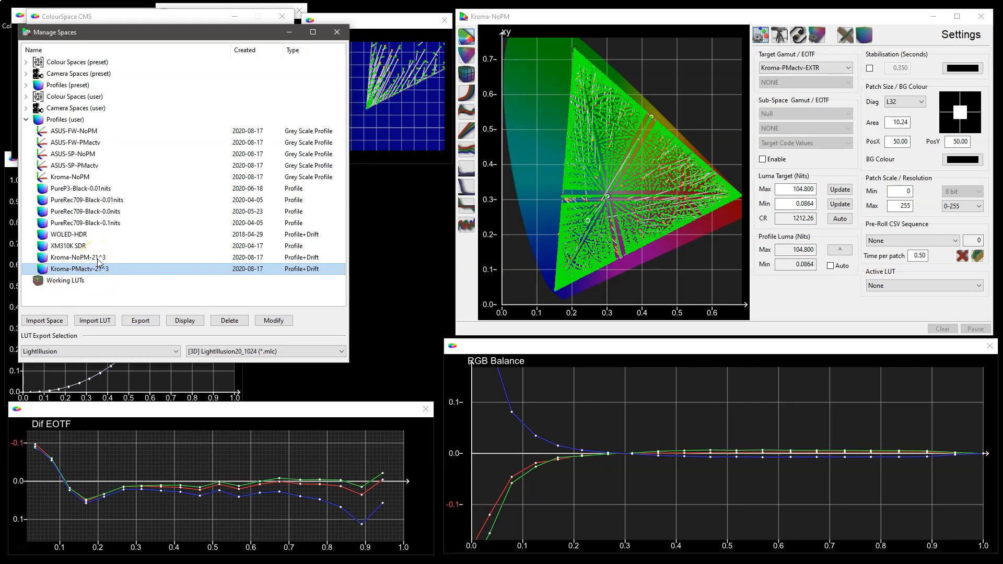